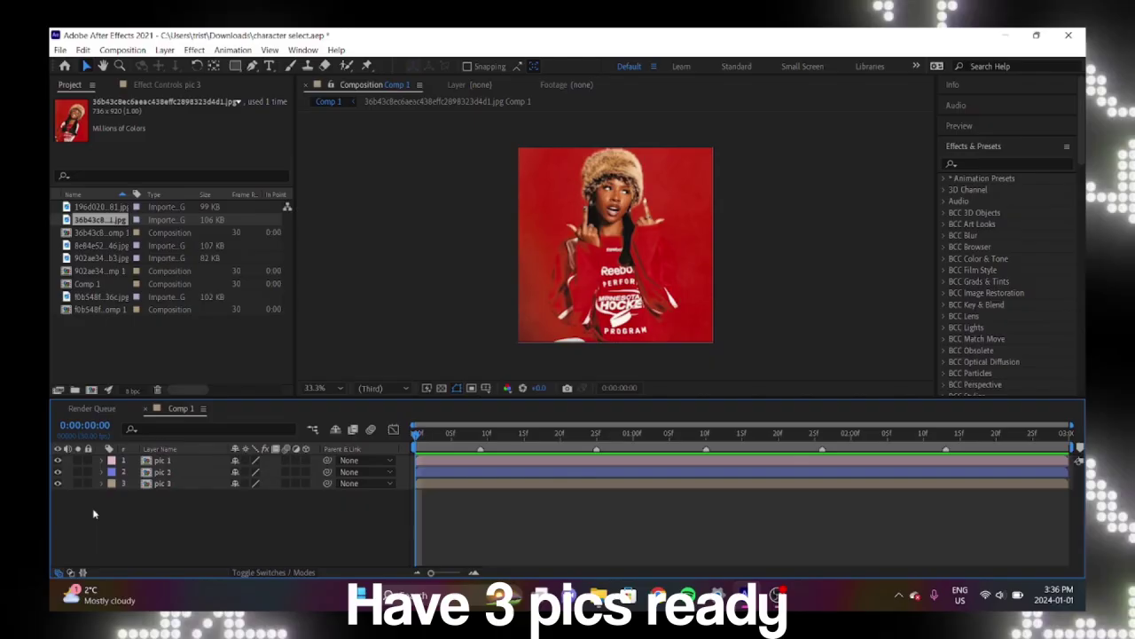
- Change pic 3's label colour to Yellow, then deselect the layer
left_click(111, 484)
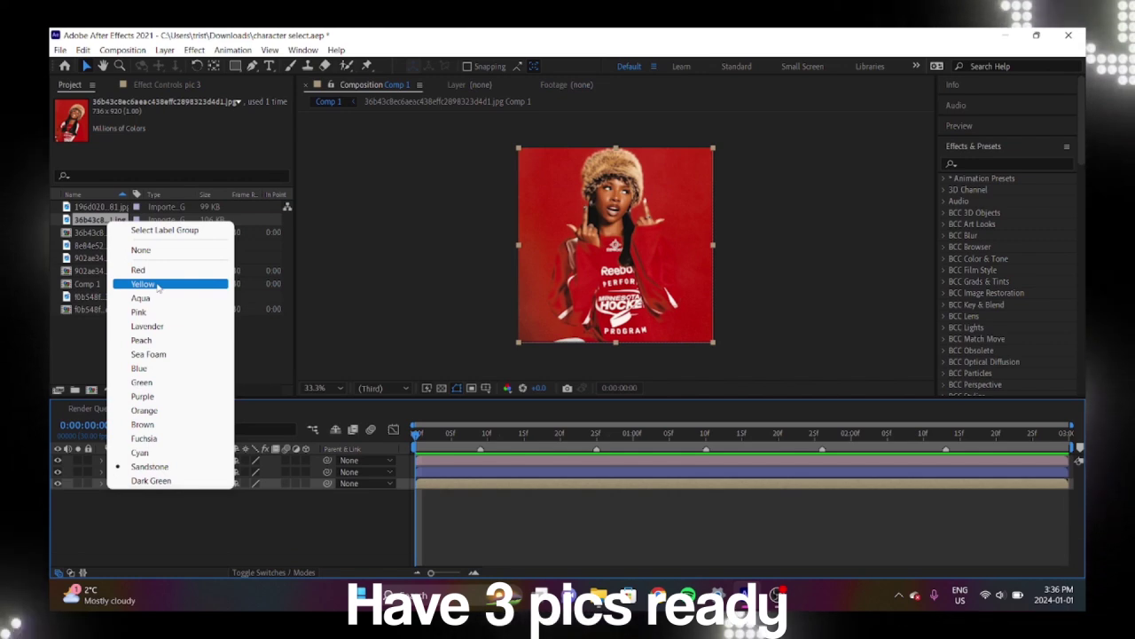
left_click(142, 284)
left_click(192, 521)
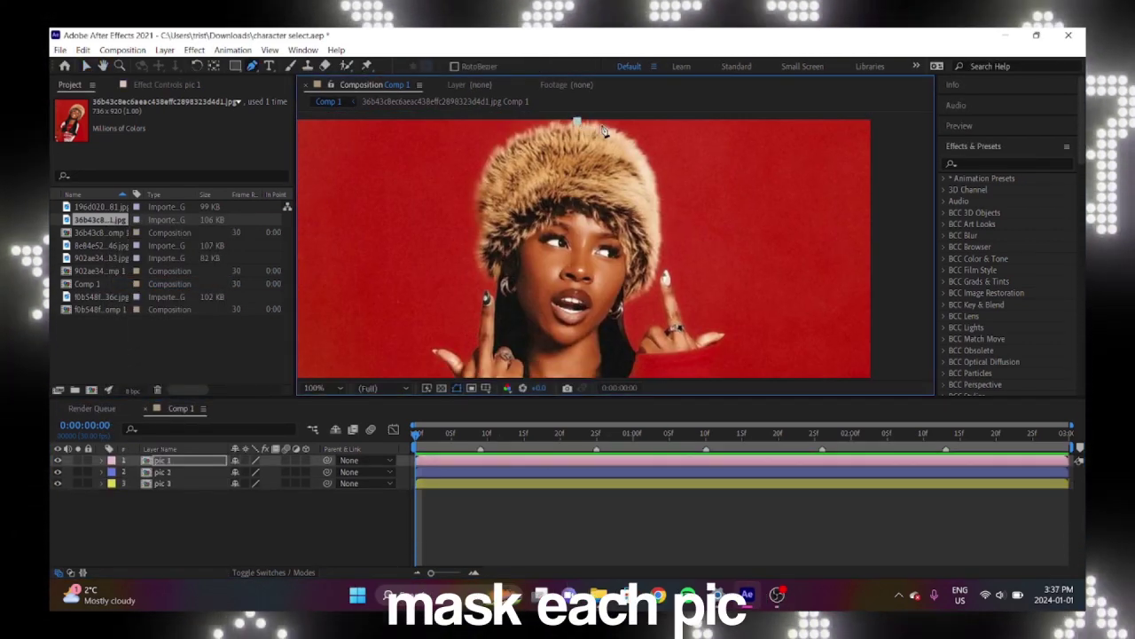
- Trace a Pen mask around the woman on pic 1, from her hat past her raised hand and arm
left_click(603, 125)
left_click(626, 134)
left_click(654, 170)
left_click(660, 205)
left_click(661, 241)
left_click(658, 277)
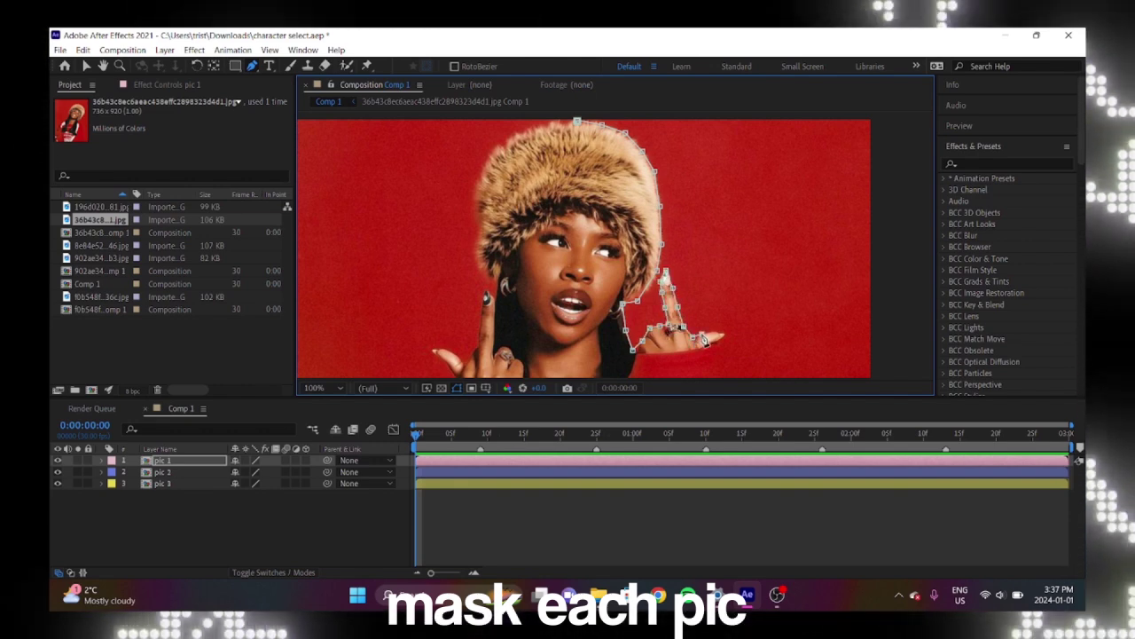
left_click_drag(765, 320, 712, 169)
left_click_drag(717, 269, 599, 243)
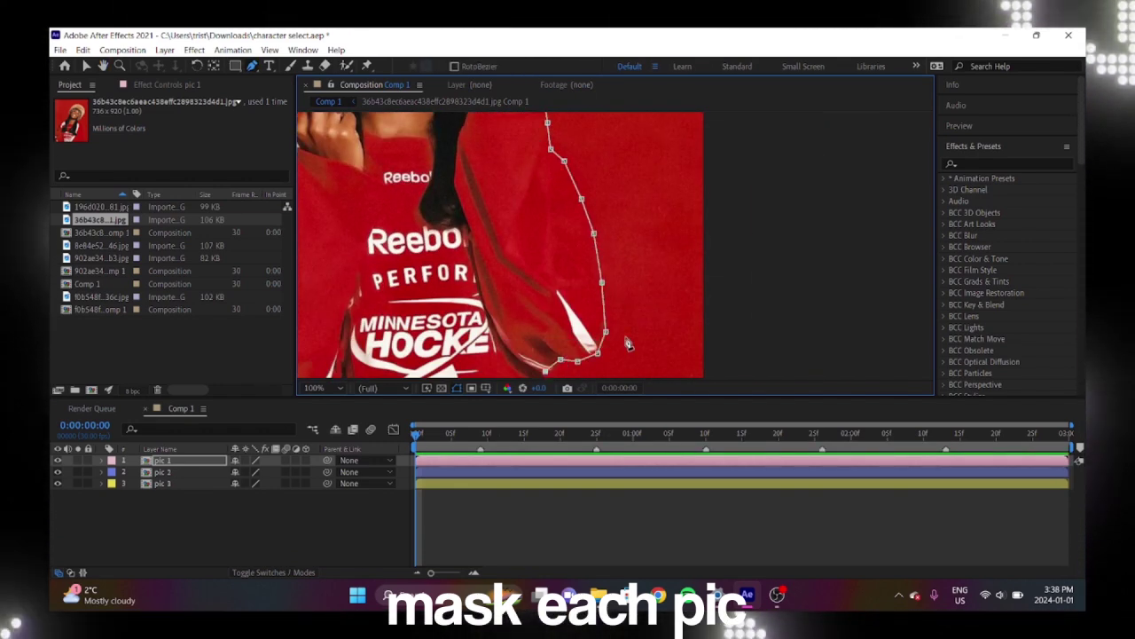
left_click_drag(627, 343, 646, 262)
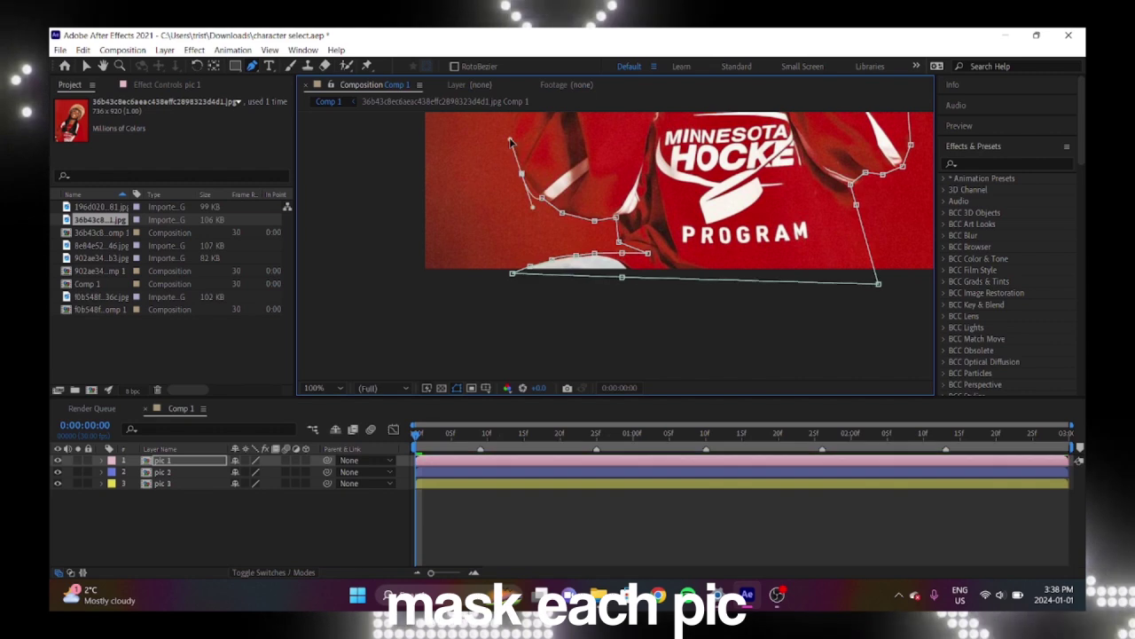
left_click_drag(510, 142, 543, 291)
scroll(692, 191, "up", 5)
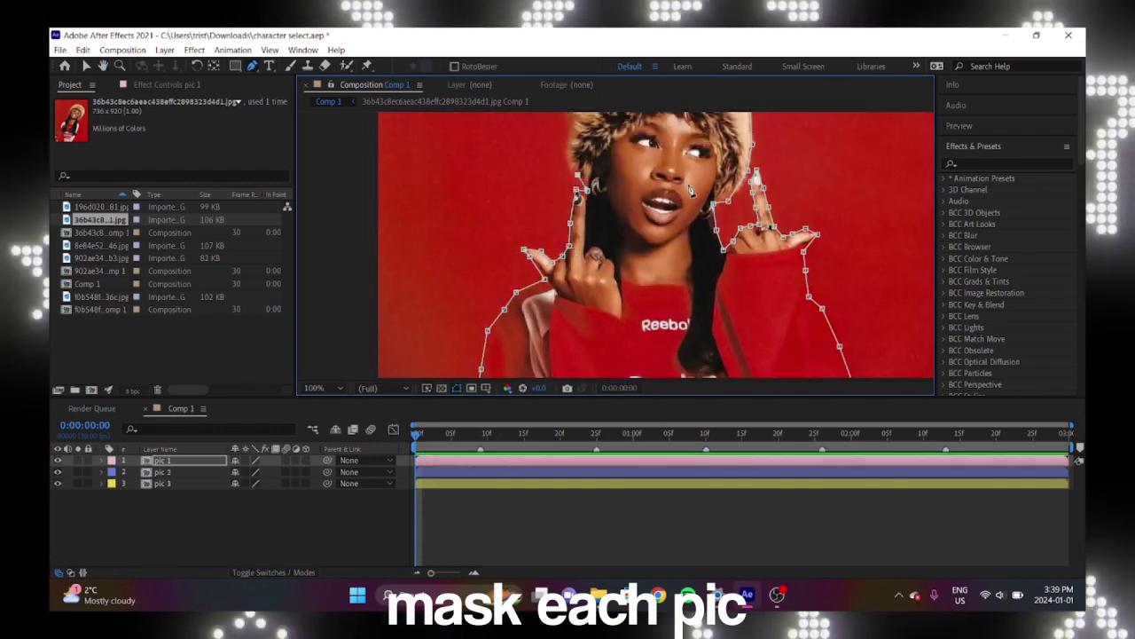
- Hide pic 1 and select pic 2 to mask its subject
left_click(57, 460)
left_click(162, 472)
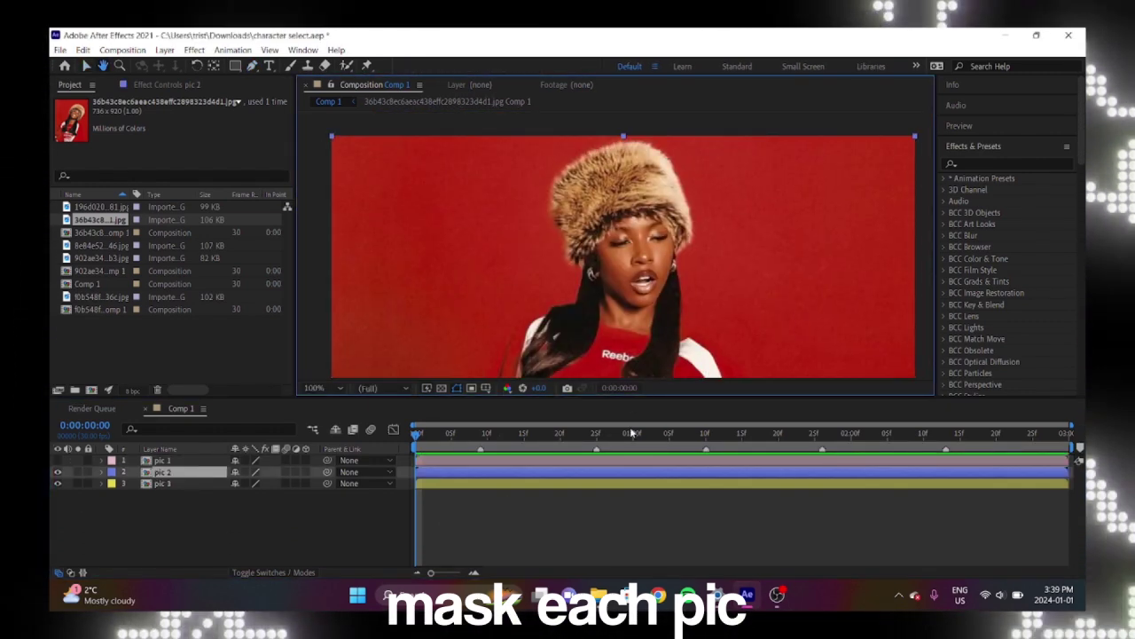
scroll(775, 338, "down", 5)
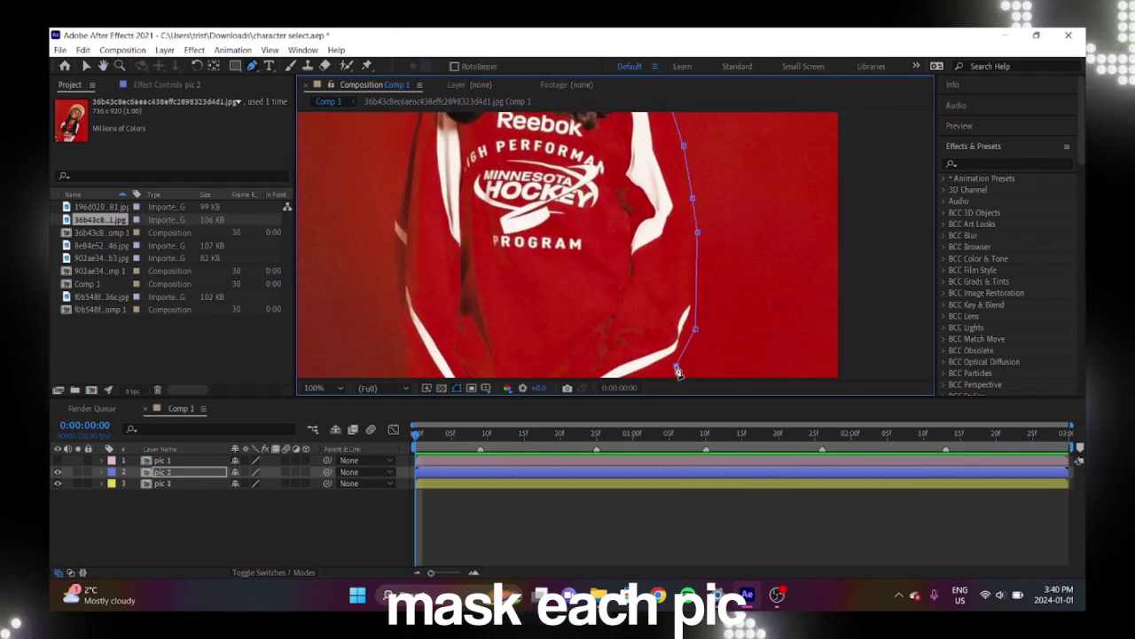
scroll(527, 202, "up", 5)
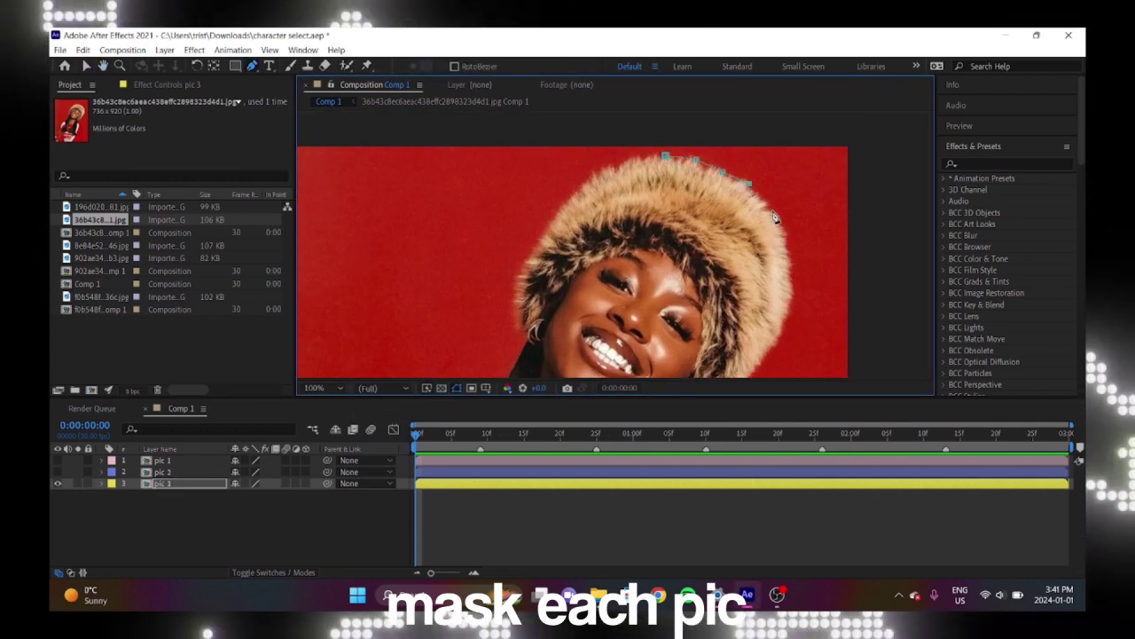
scroll(775, 219, "down", 5)
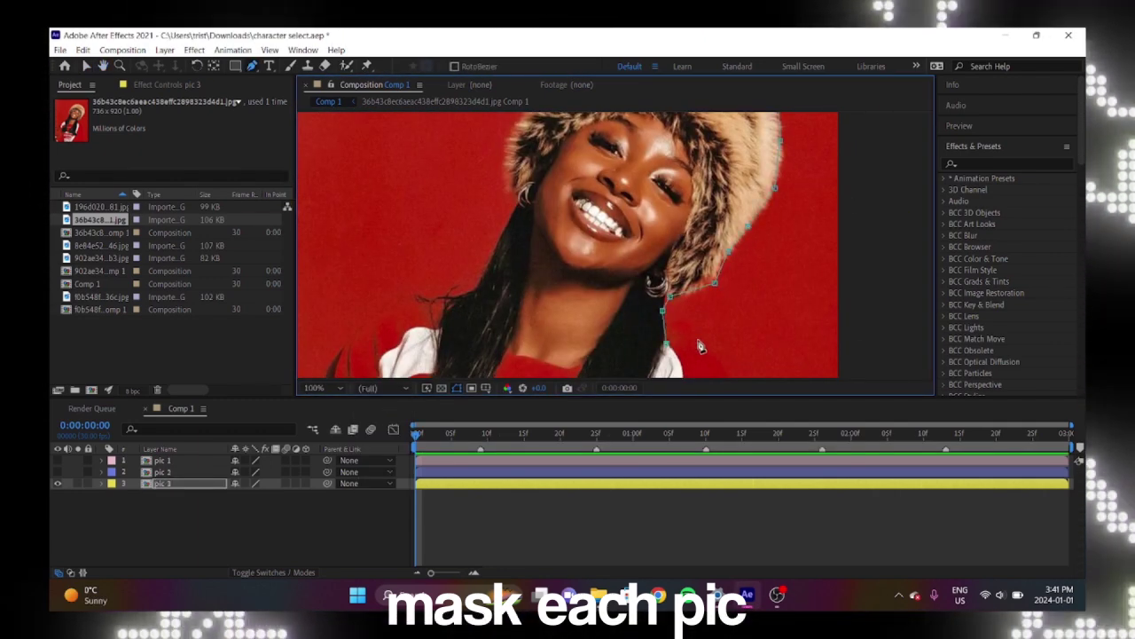
scroll(701, 346, "down", 8)
scroll(577, 355, "left", 5)
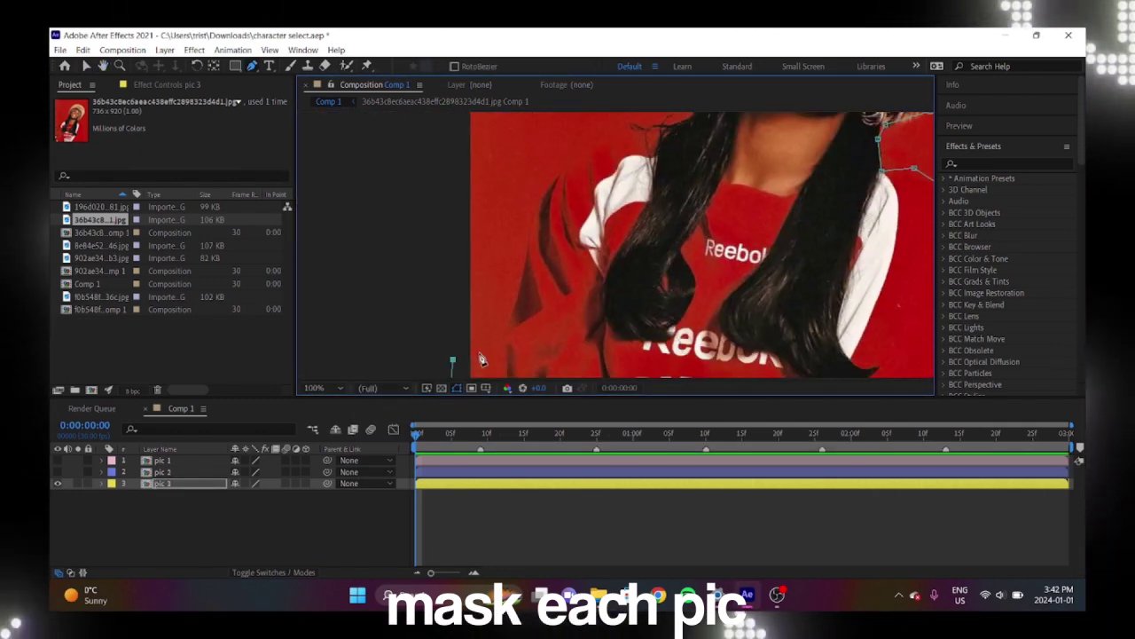
scroll(480, 359, "up", 6)
scroll(576, 292, "up", 4)
scroll(674, 234, "left", 5)
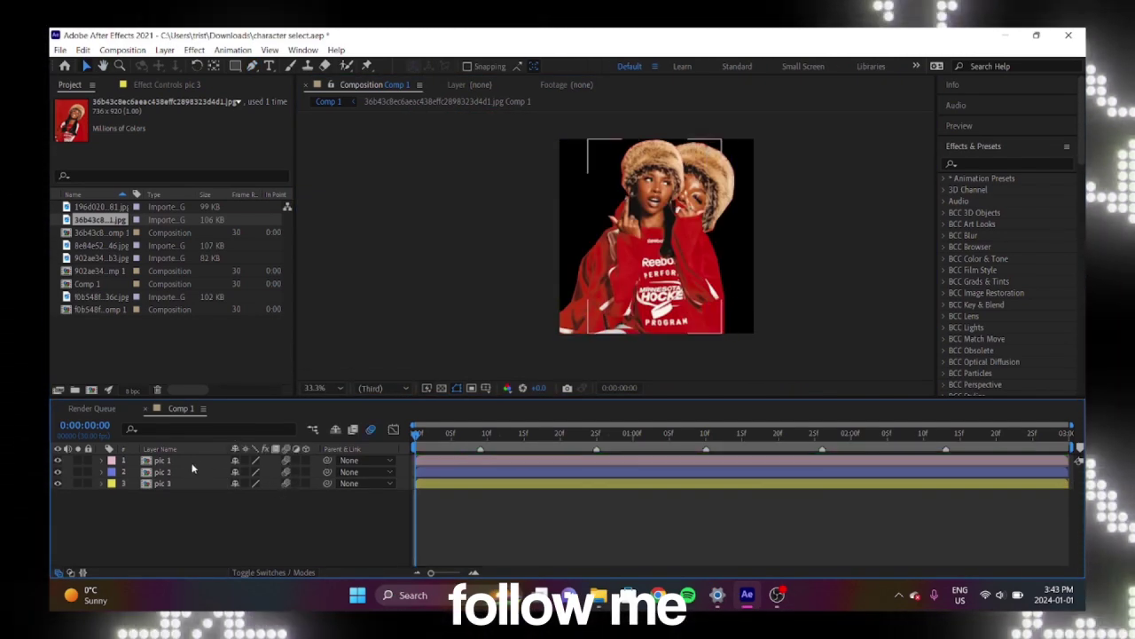
- Move pic 1 left to Position X -362
left_click(191, 463)
key("p")
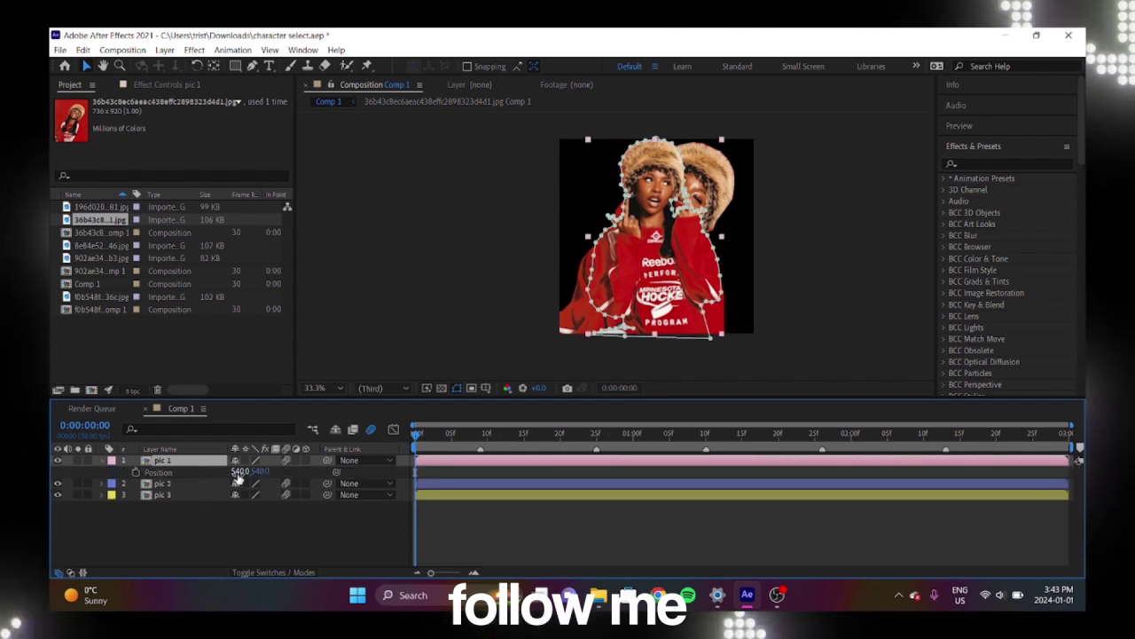
mouse_move(237, 477)
left_mouse_down()
mouse_move(201, 480)
mouse_move(250, 472)
mouse_move(137, 471)
left_mouse_up()
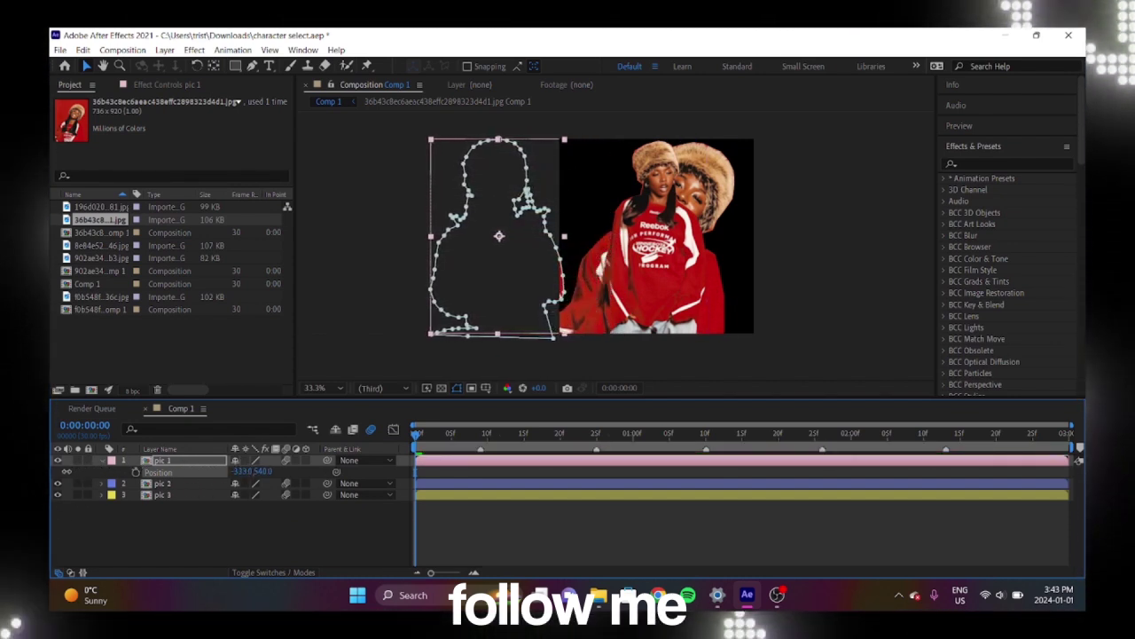
left_click_drag(251, 471, 240, 471)
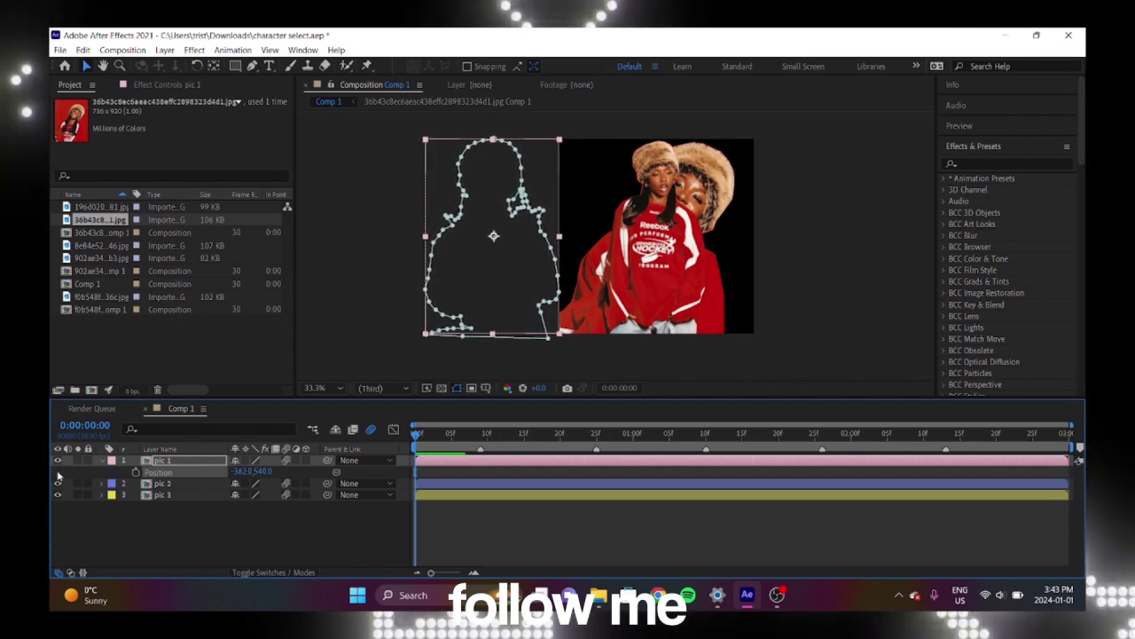
- Move pic 3 right to Position X 1647, flanking pic 2
left_click(170, 506)
left_click(168, 495)
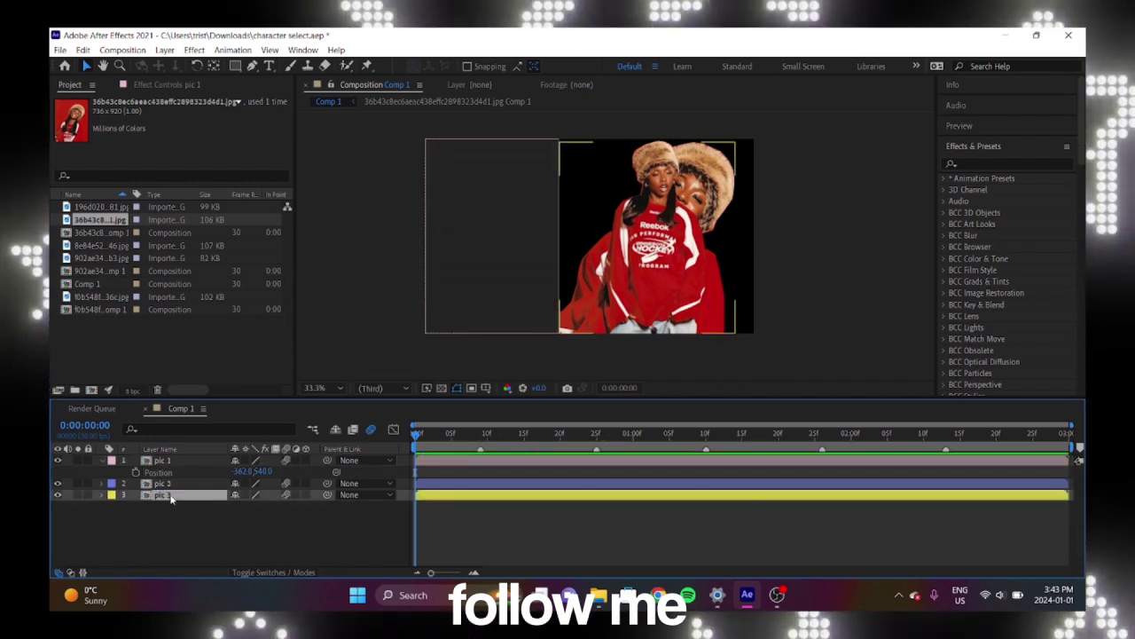
key("p")
mouse_move(240, 505)
left_mouse_down()
mouse_move(847, 492)
mouse_move(940, 461)
left_mouse_up()
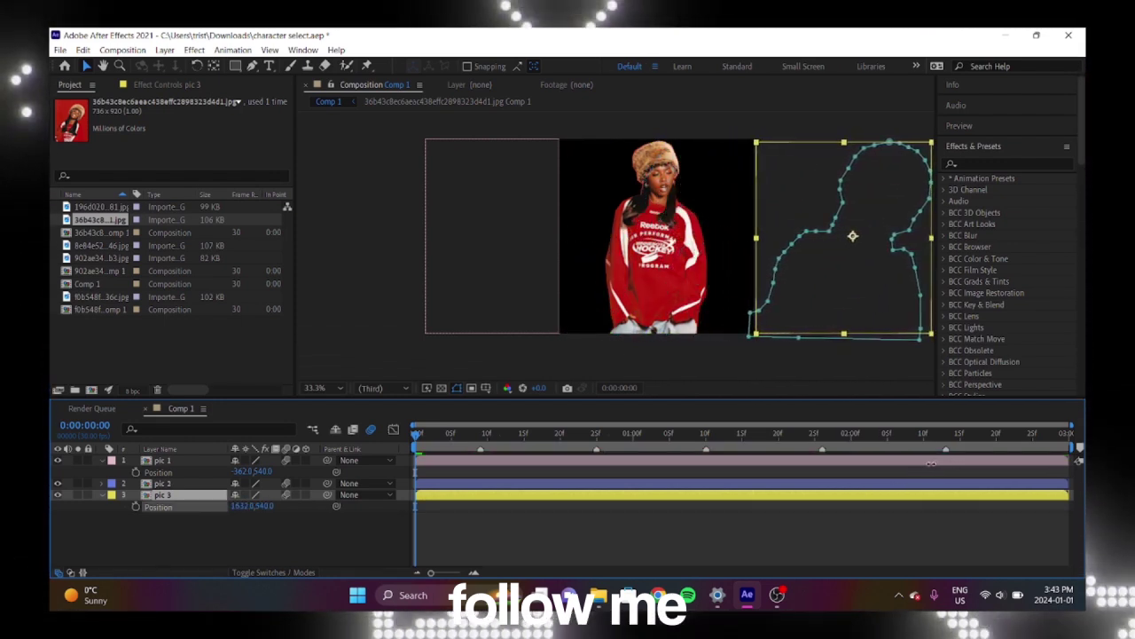
left_click_drag(930, 463, 937, 460)
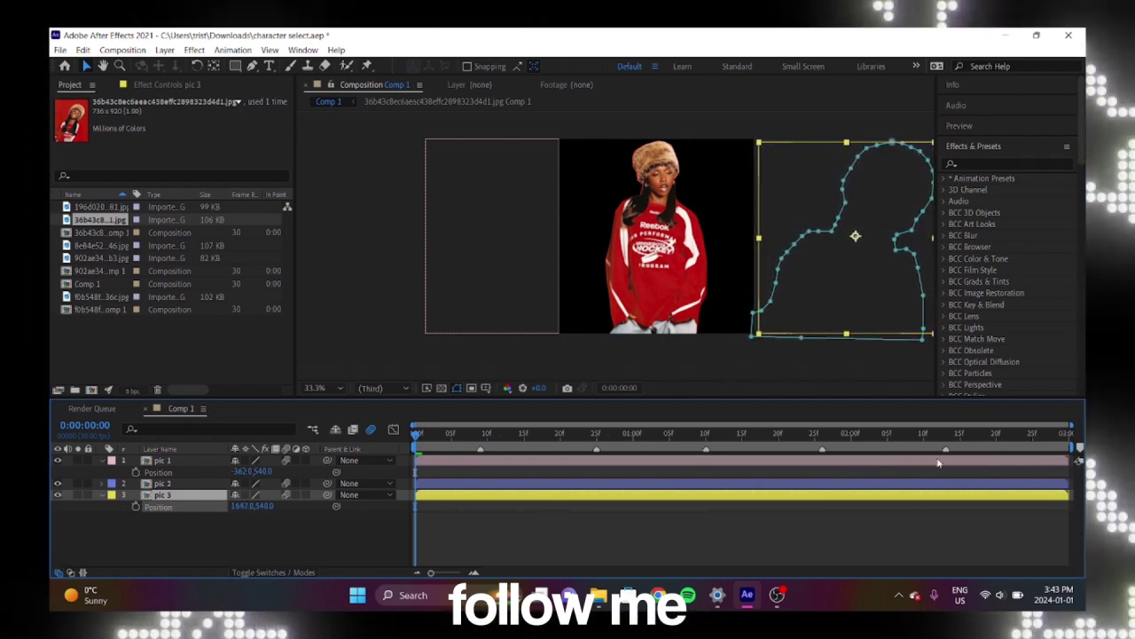
left_click(544, 516)
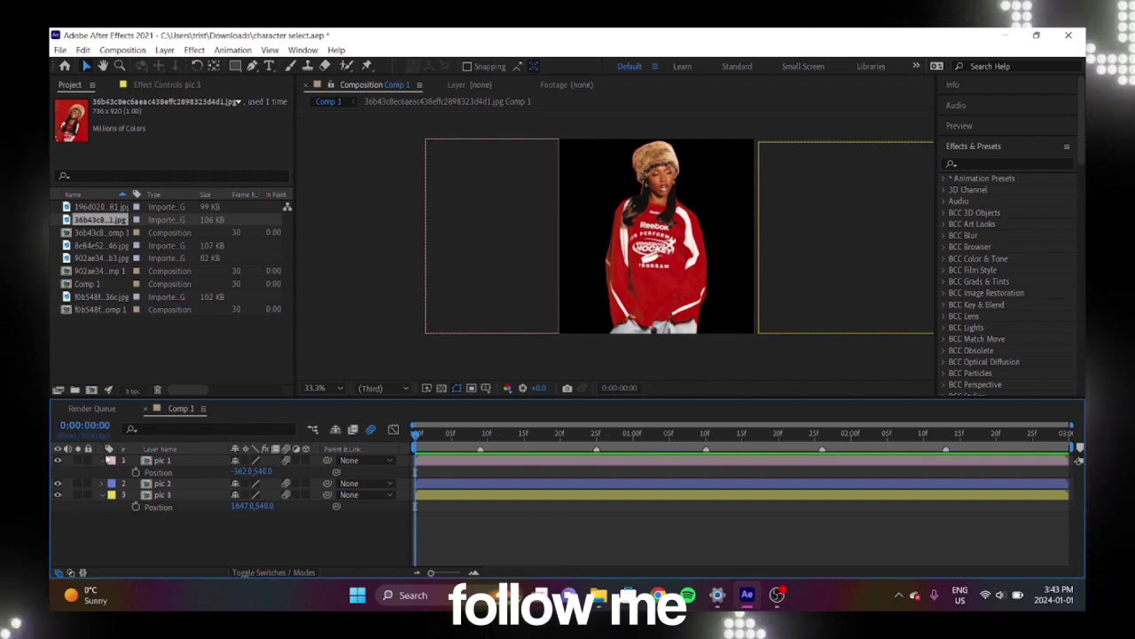
left_click(104, 460)
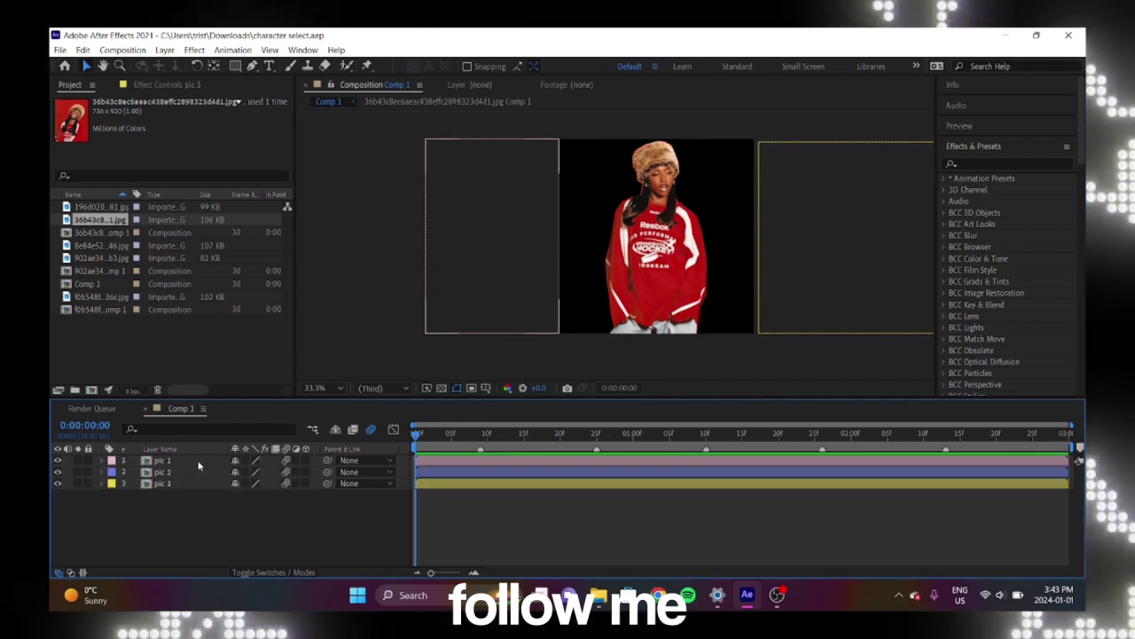
left_click(199, 462)
- Add a Null Object layer and parent pic 1, pic 2 and pic 3 to it
left_click(165, 51)
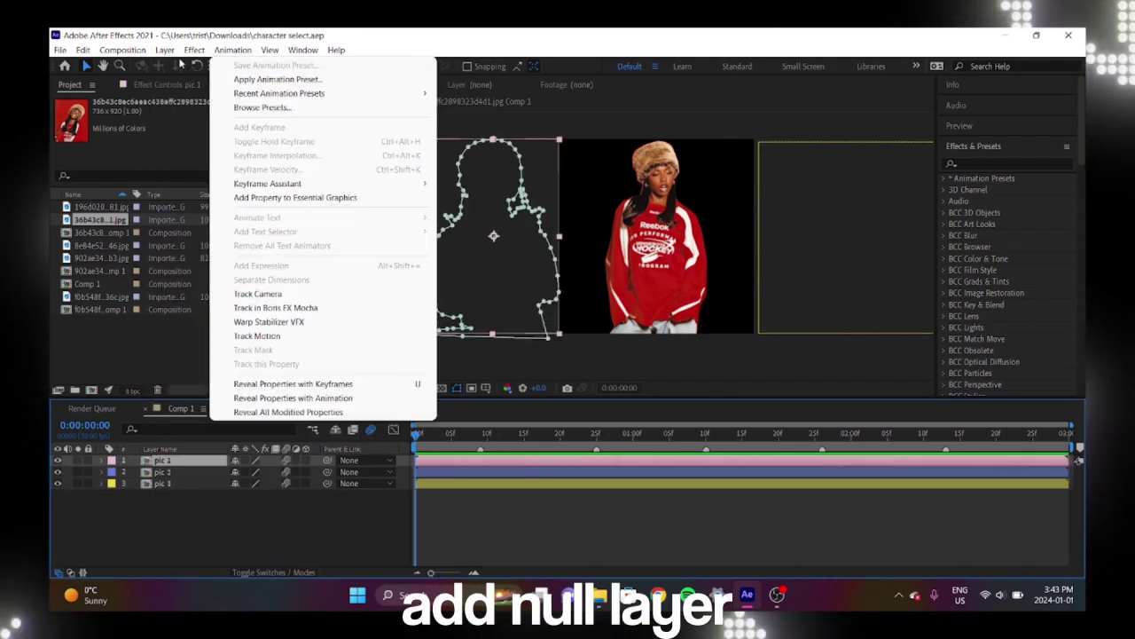
mouse_move(229, 71)
left_click(406, 121)
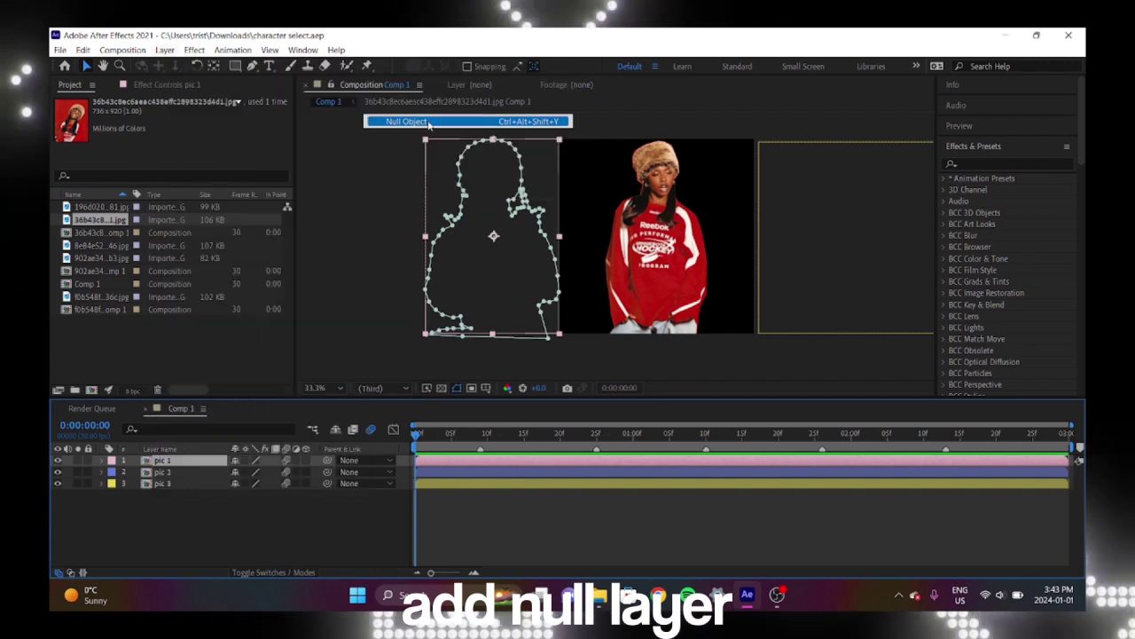
left_click(162, 472)
left_click(151, 495, "shift")
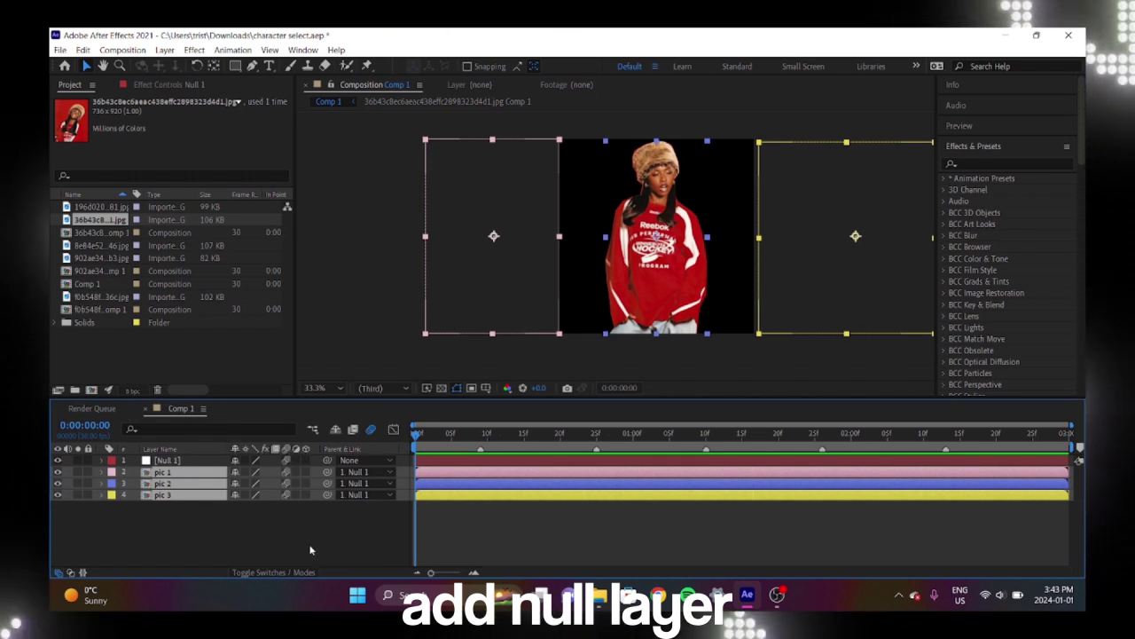
- Turn on the Position stopwatch for Null 1
left_click(311, 550)
left_click(169, 461)
key("p")
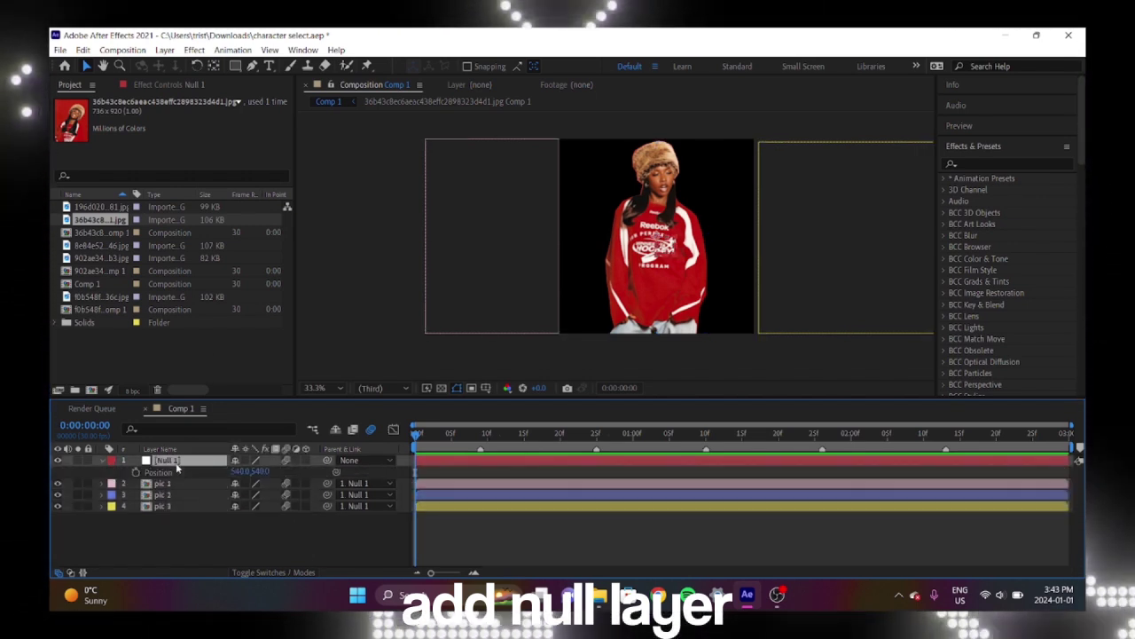
left_click(135, 472)
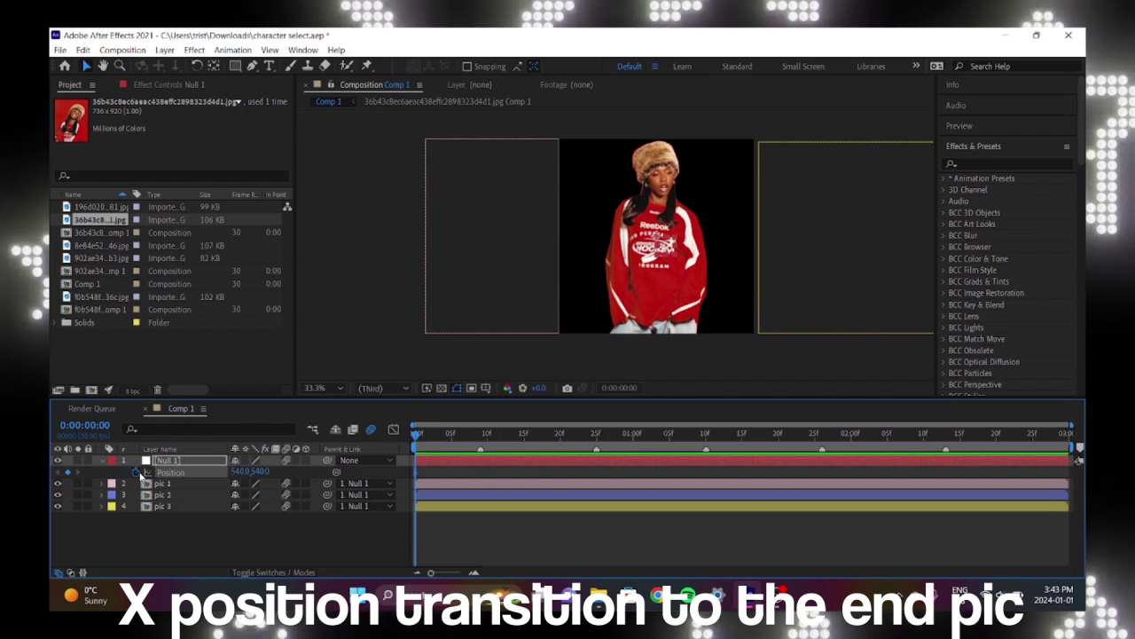
- Keyframe Null 1's X from 1460 at the start to -529 at 0:00:02:29, then preview
mouse_move(237, 471)
left_mouse_down()
mouse_move(758, 469)
mouse_move(743, 455)
left_mouse_up()
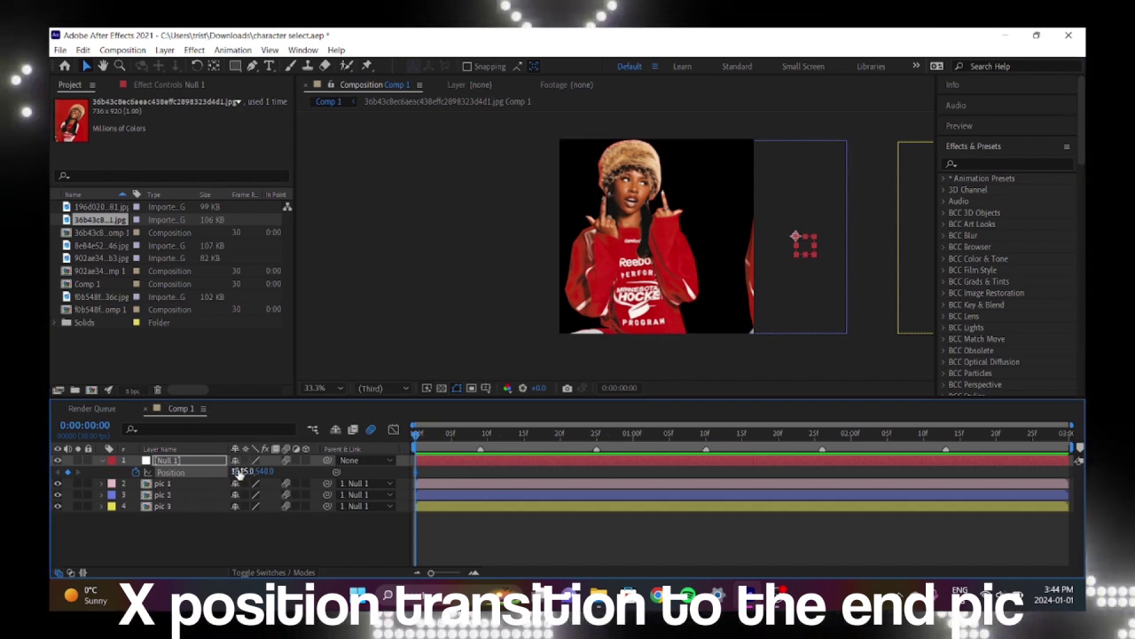
mouse_move(239, 474)
left_mouse_down()
mouse_move(359, 467)
mouse_move(340, 472)
left_mouse_up()
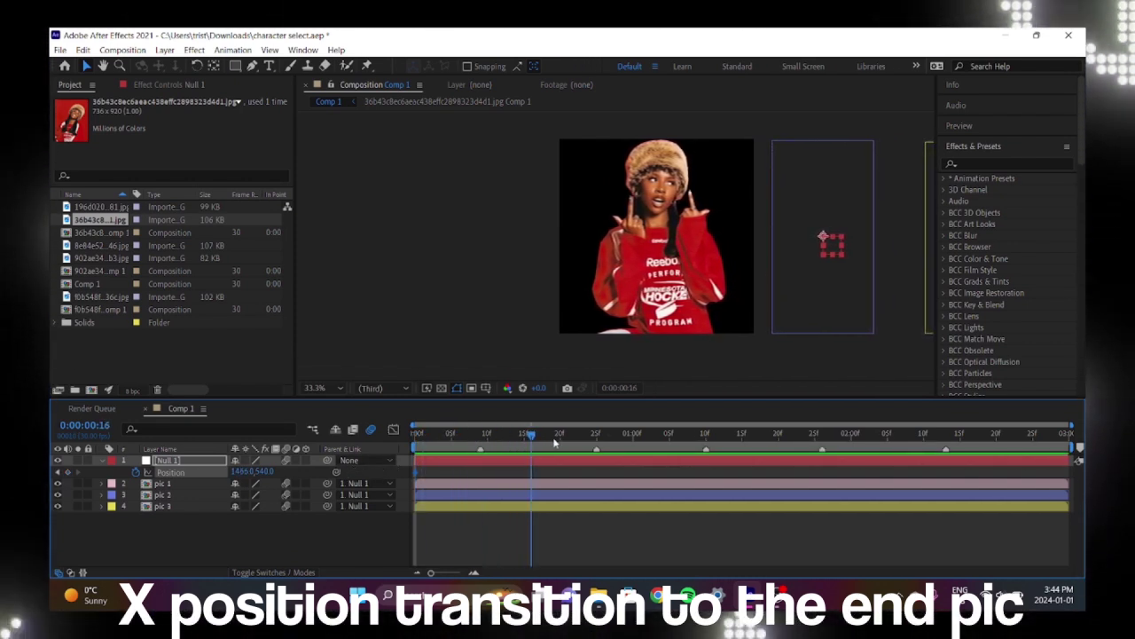
left_click_drag(555, 442, 662, 441)
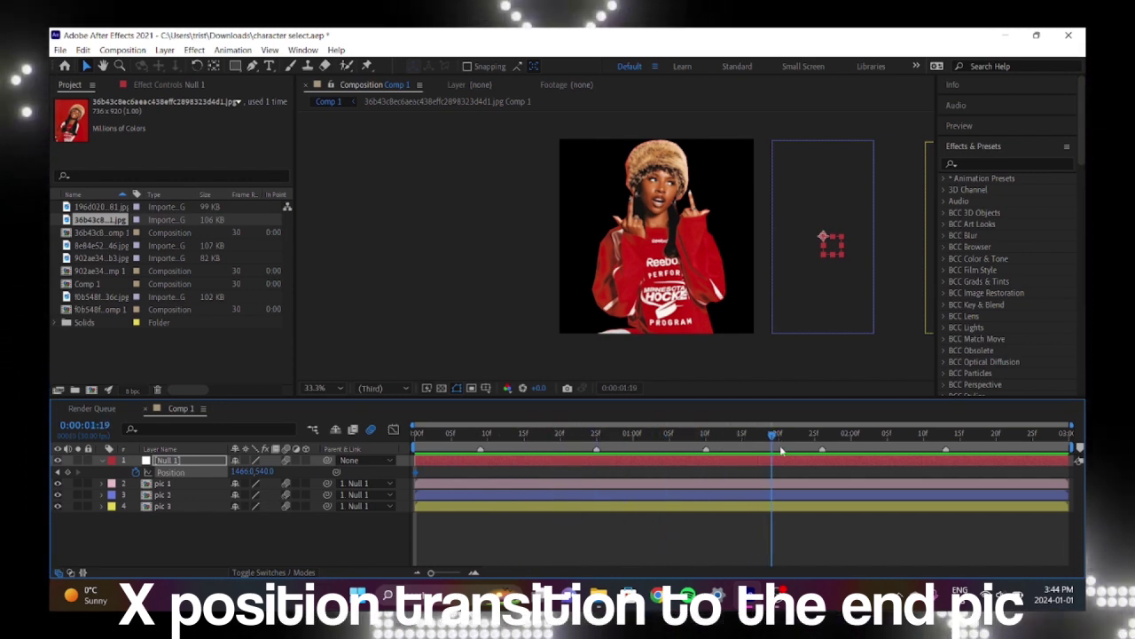
left_click_drag(781, 452, 951, 462)
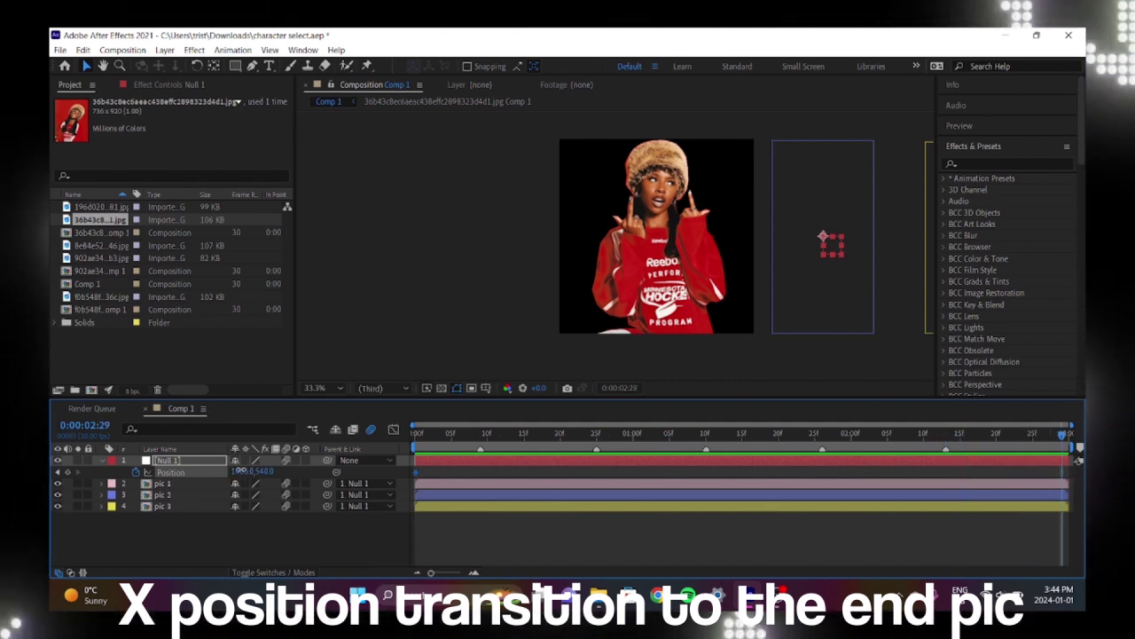
mouse_move(238, 471)
left_mouse_down()
mouse_move(213, 471)
mouse_move(254, 506)
mouse_move(233, 474)
left_mouse_up()
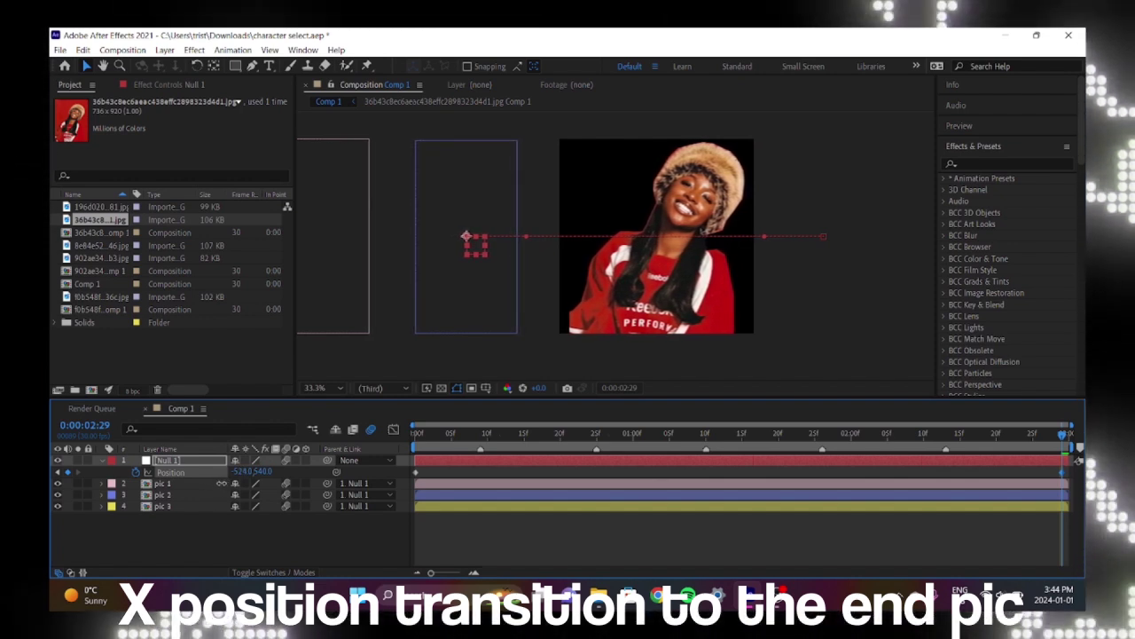
left_click_drag(218, 484, 215, 483)
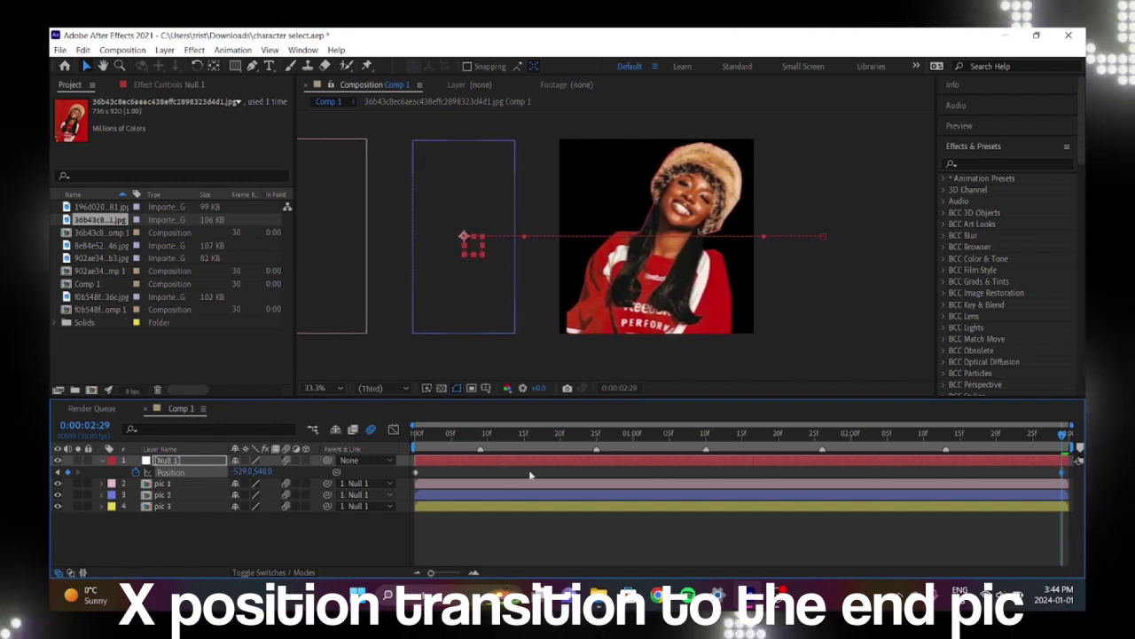
key("space")
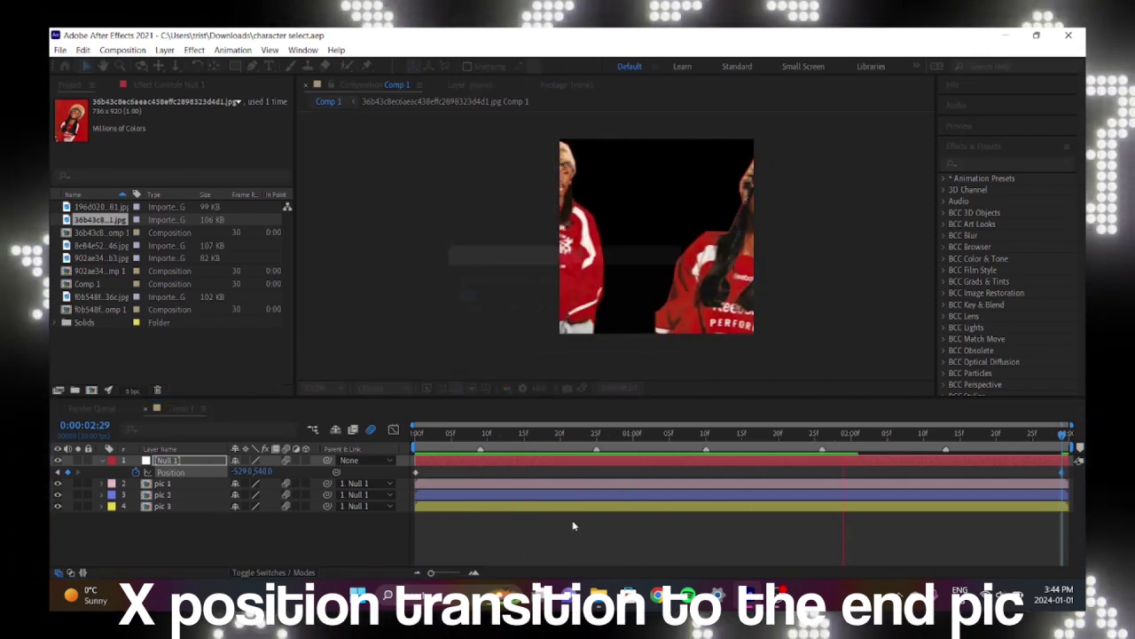
key("space")
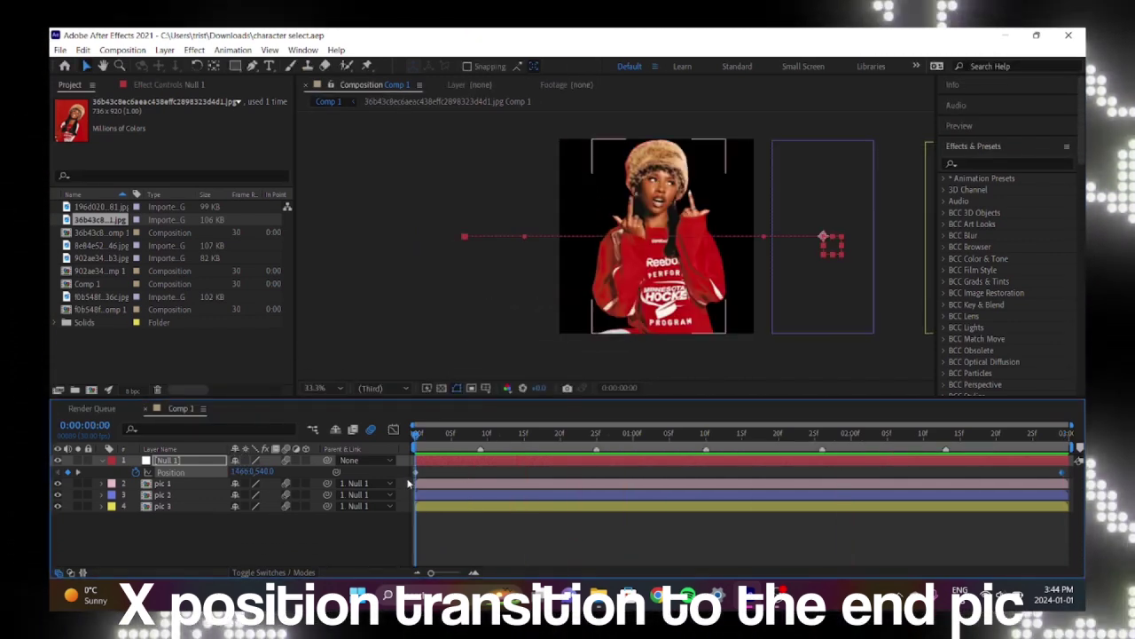
- Apply Easy Ease to both of Null 1's Position keyframes
left_click_drag(404, 473, 1062, 478)
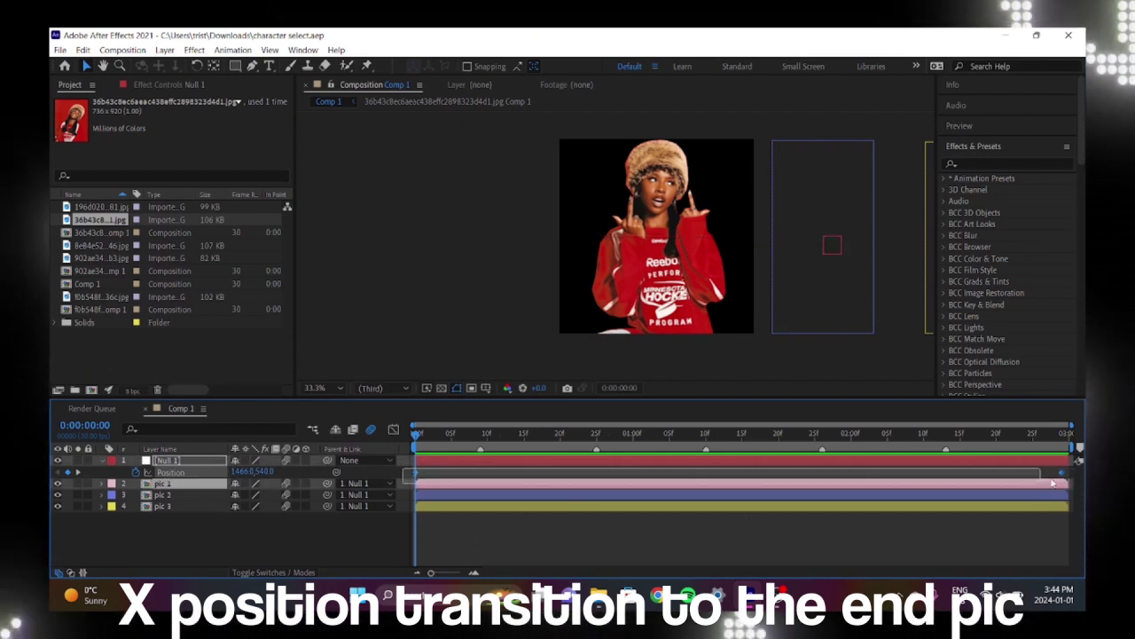
right_click(1069, 472)
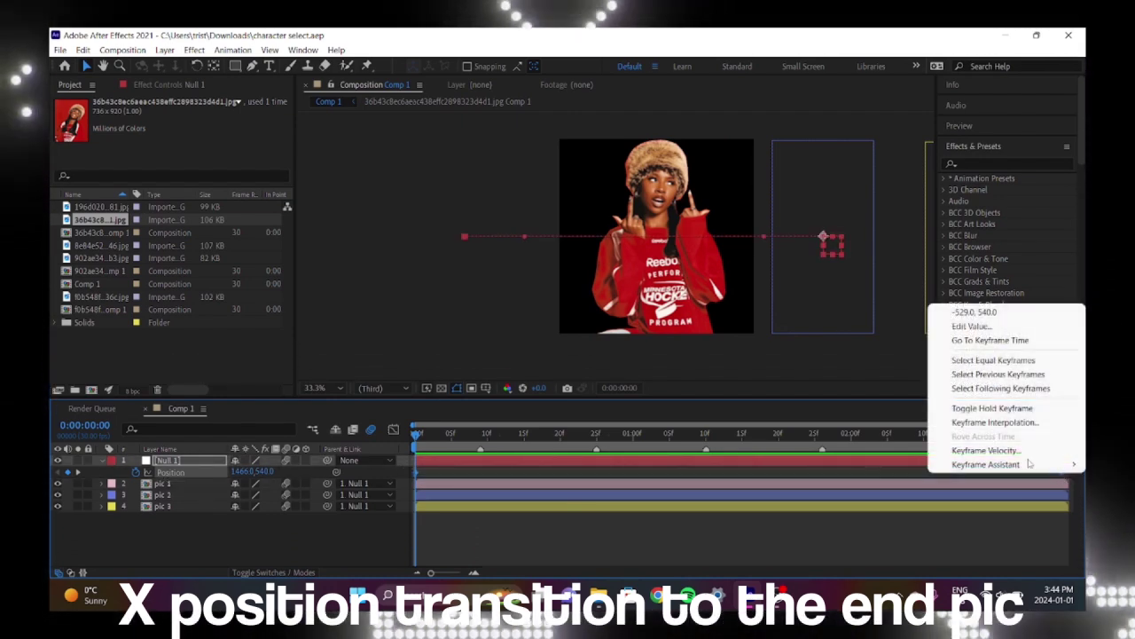
mouse_move(1010, 464)
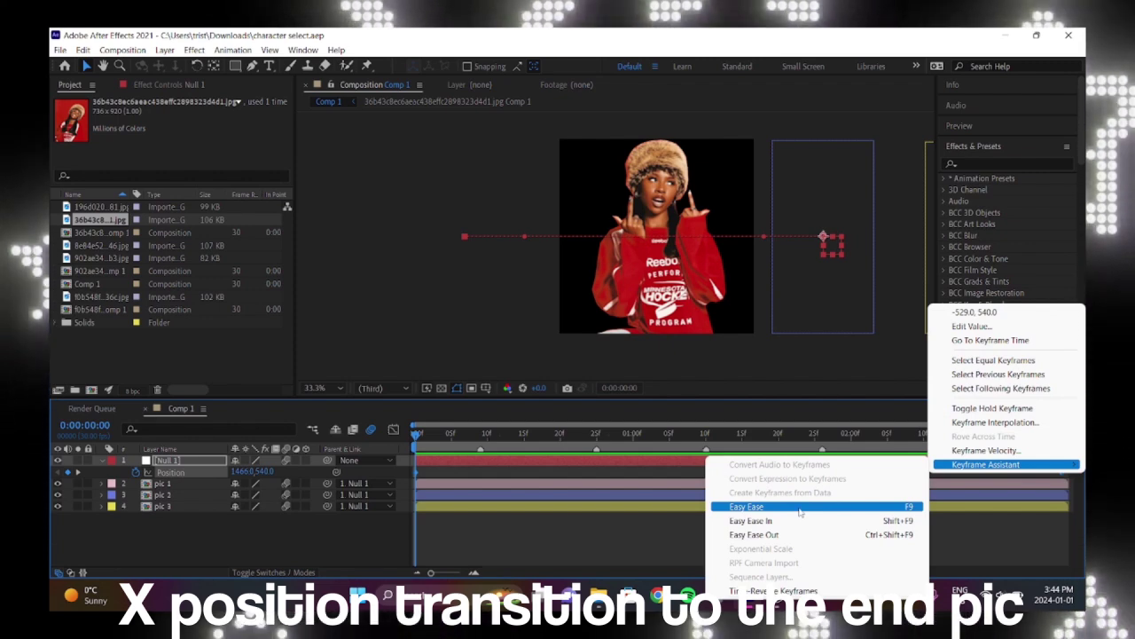
left_click(798, 507)
- Drag both speed-graph influence handles inward (last to 83.33%) for a sharp peak, and preview
left_click(387, 433)
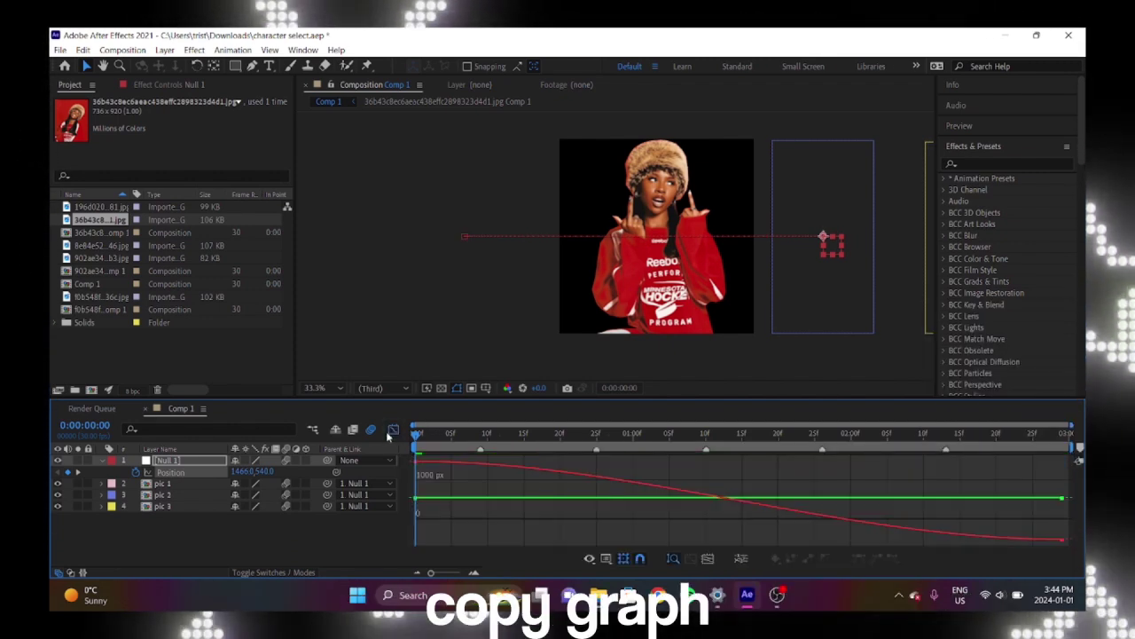
right_click(522, 473)
left_click(544, 357)
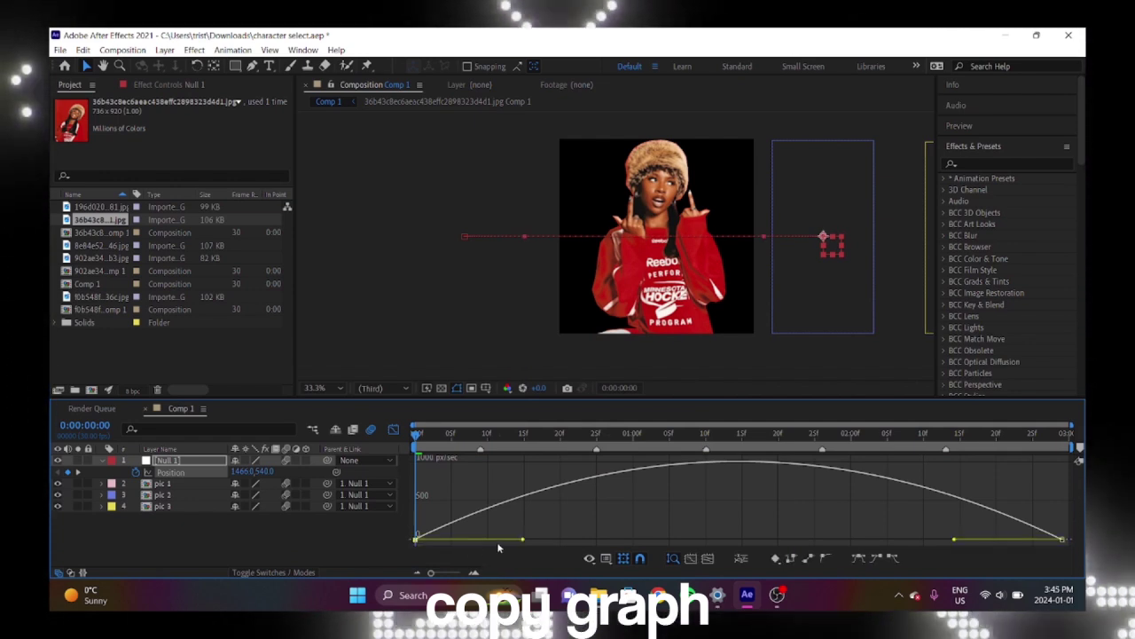
left_click_drag(524, 539, 679, 539)
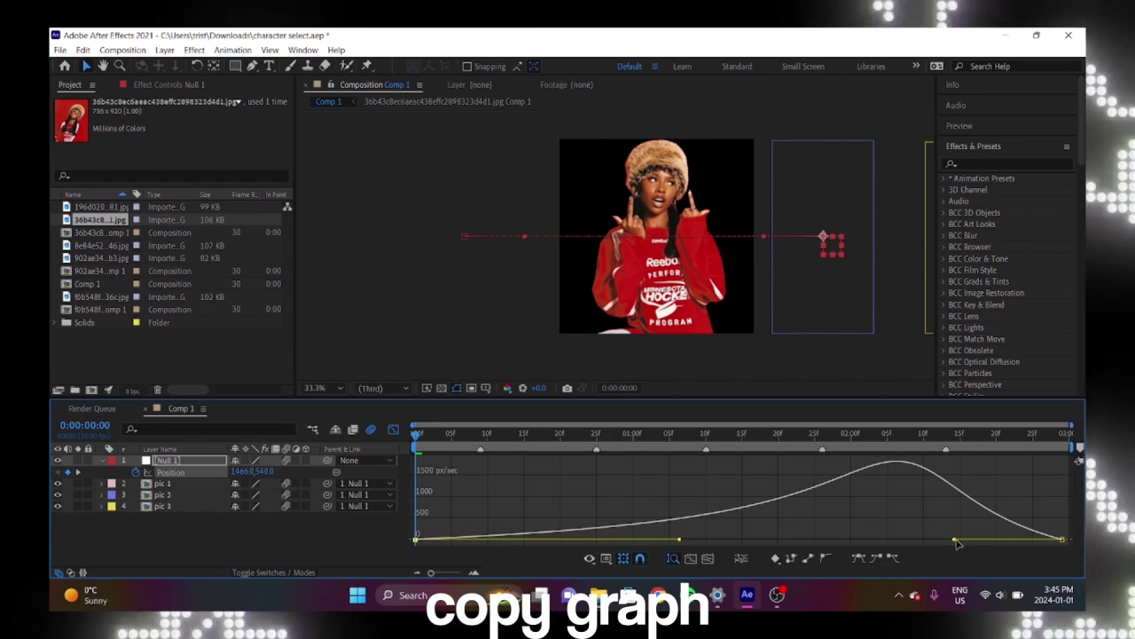
left_click_drag(957, 540, 789, 552)
key("space")
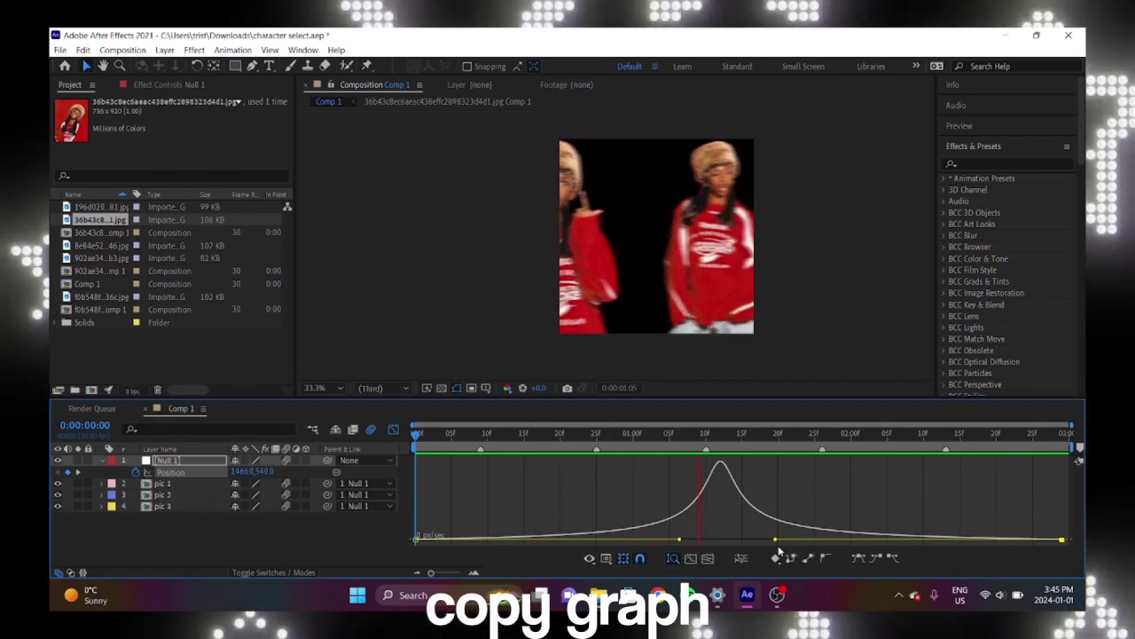
key("space")
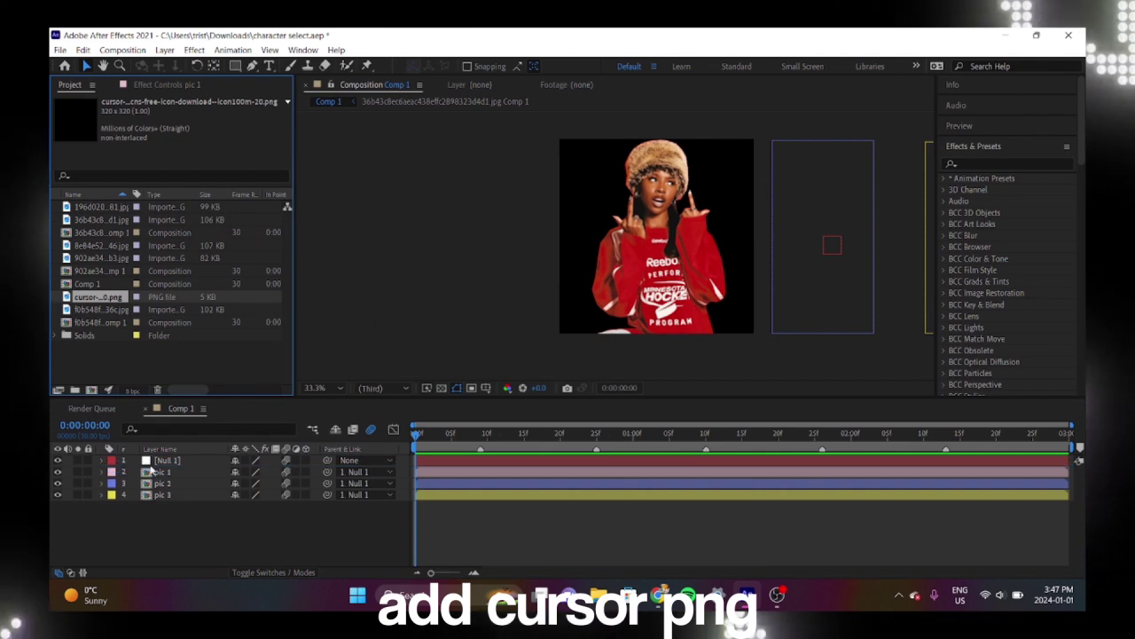
- Scale up the cursor layer and apply a white Fill effect to it
key("s")
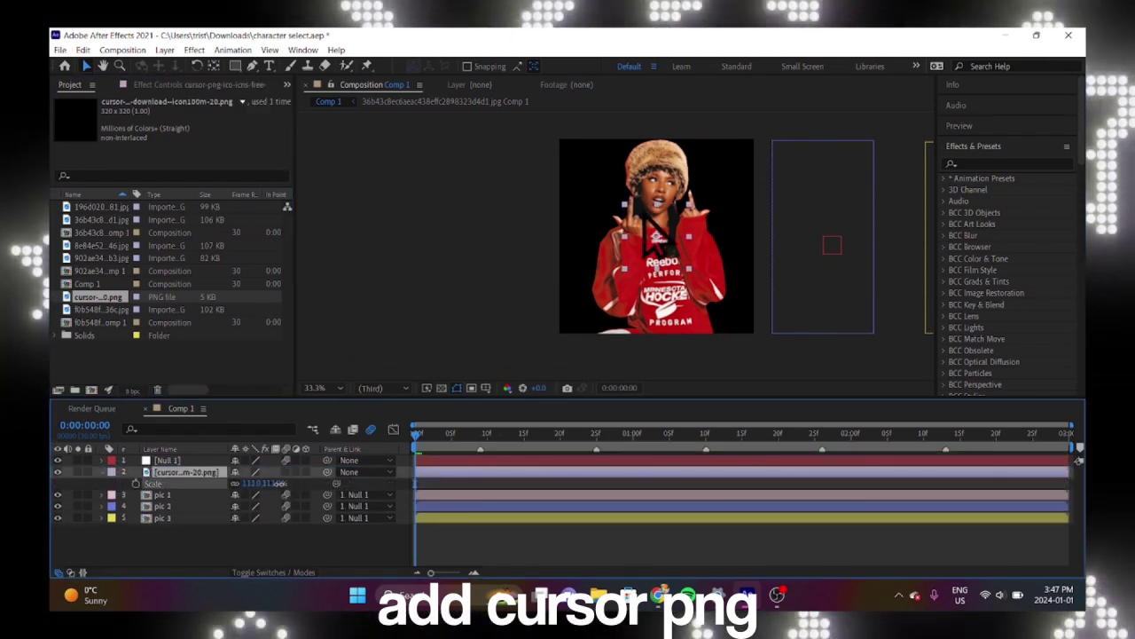
left_click_drag(275, 482, 278, 484)
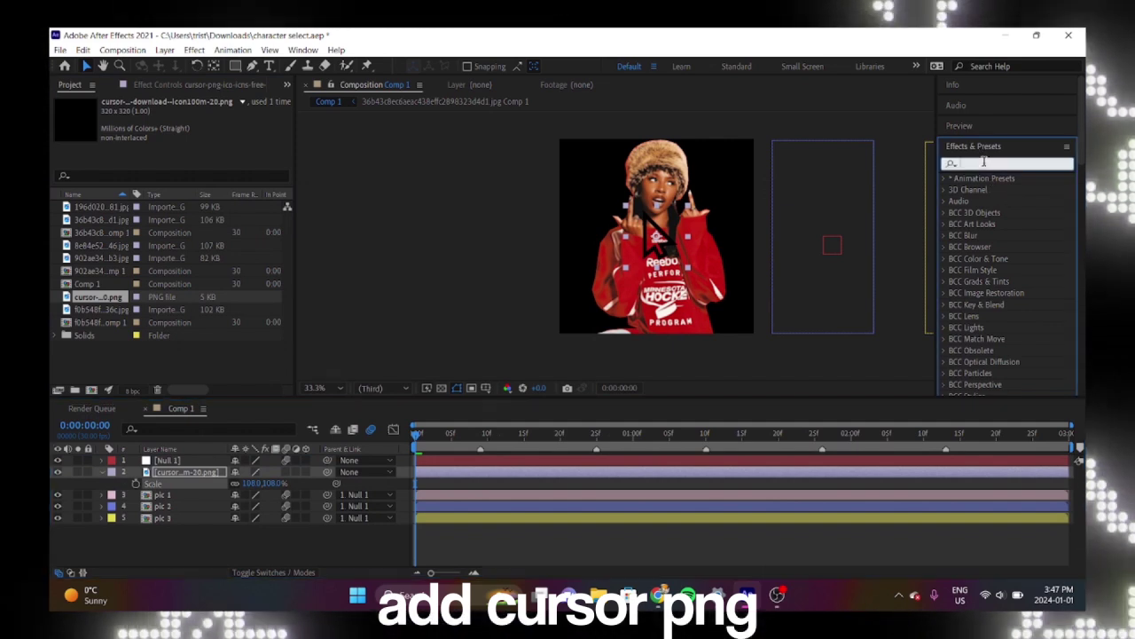
type("fill")
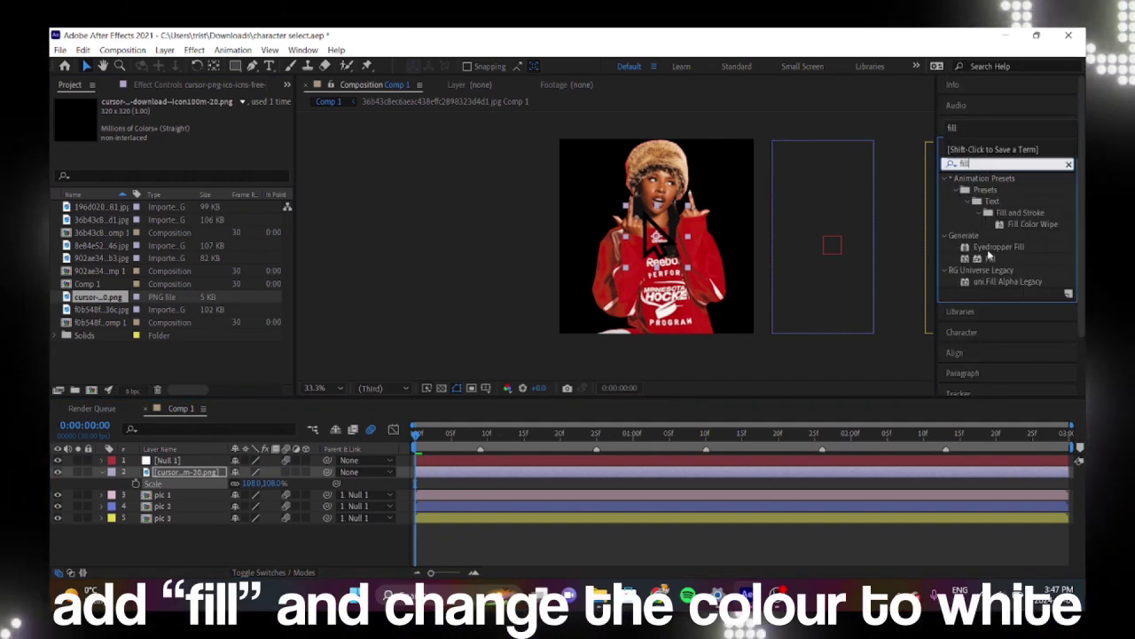
left_click_drag(990, 258, 818, 472)
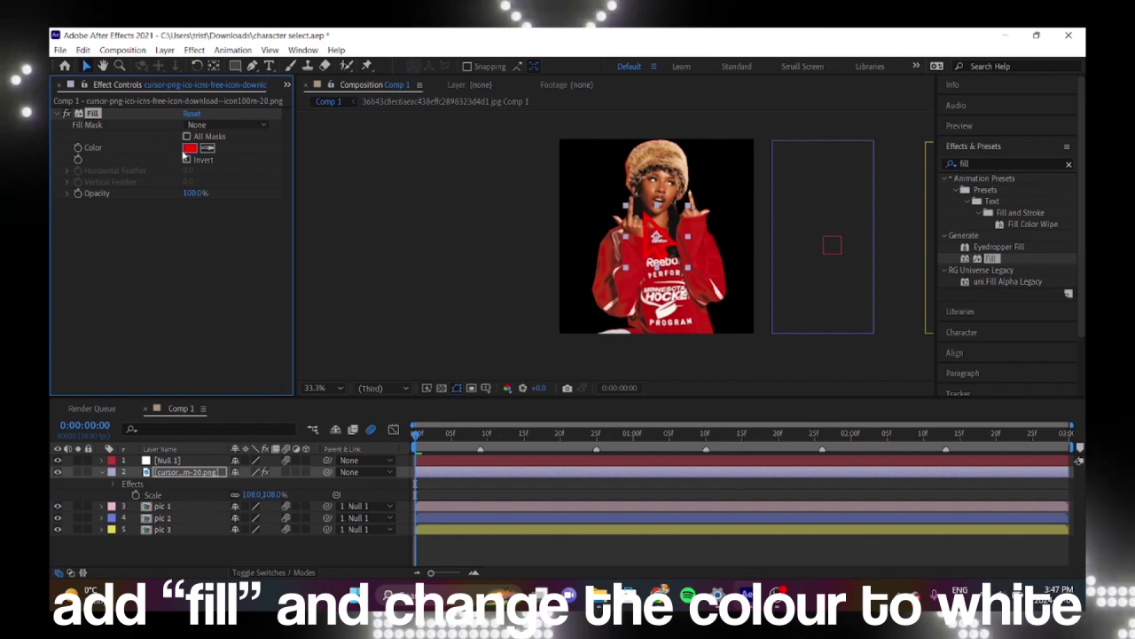
left_click(189, 148)
left_click(218, 213)
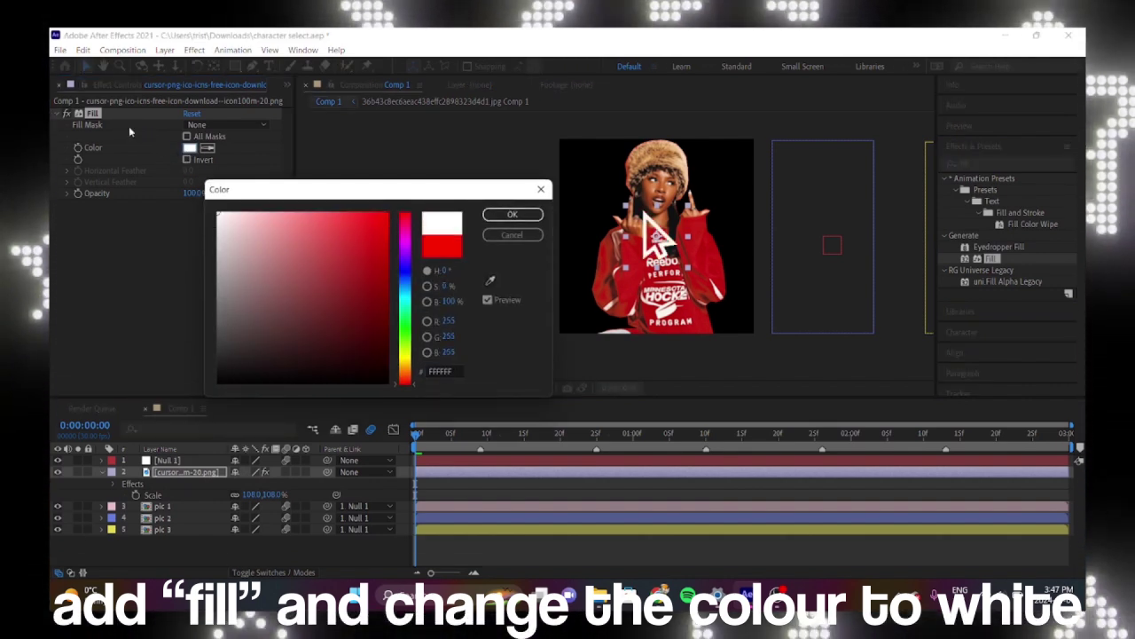
left_click(512, 215)
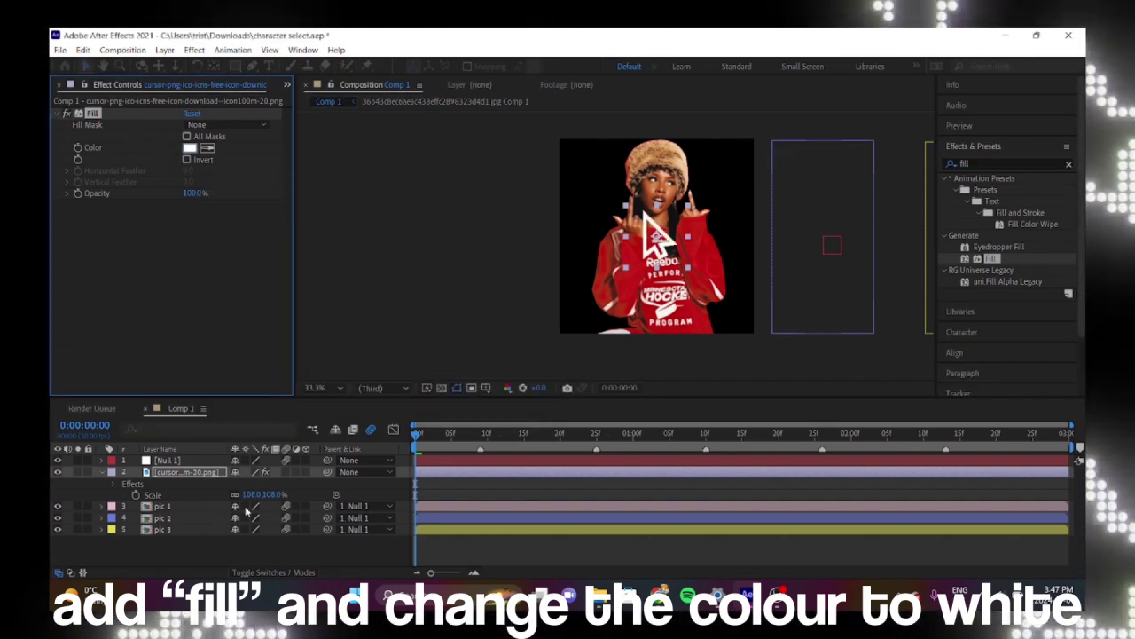
- Shrink the cursor to 91% and nudge it slightly down and right
left_click_drag(255, 494, 241, 495)
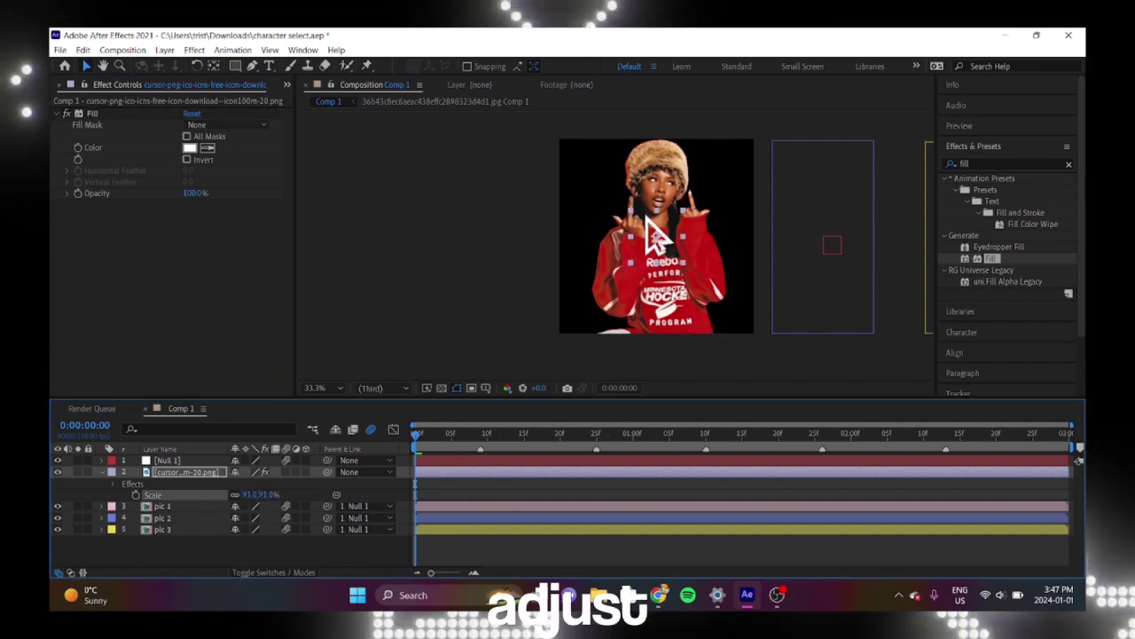
mouse_move(667, 265)
left_mouse_down()
mouse_move(676, 276)
mouse_move(661, 284)
left_mouse_up()
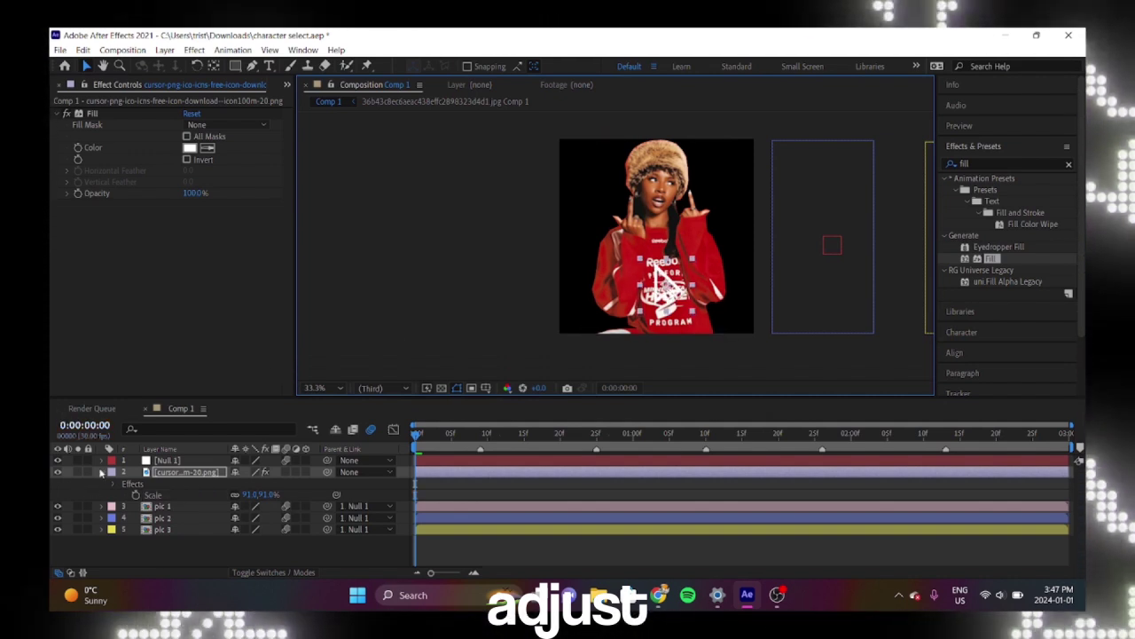
left_click(102, 474)
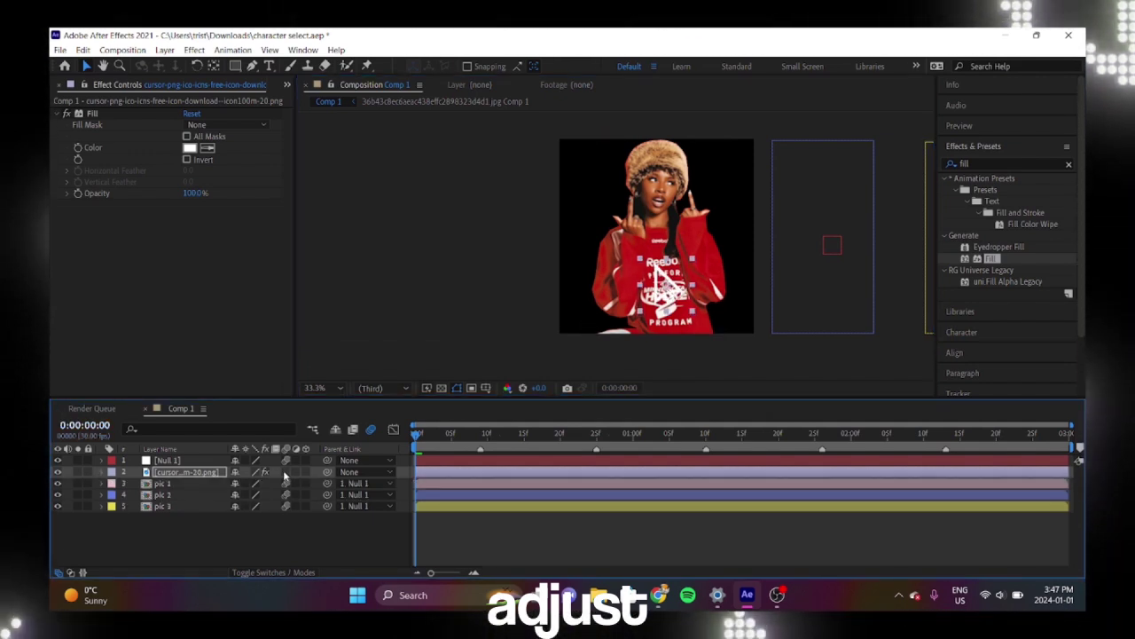
- Keyframe the cursor from 591,807 to the last photo's face at 0:00:02:29, and preview
key("p")
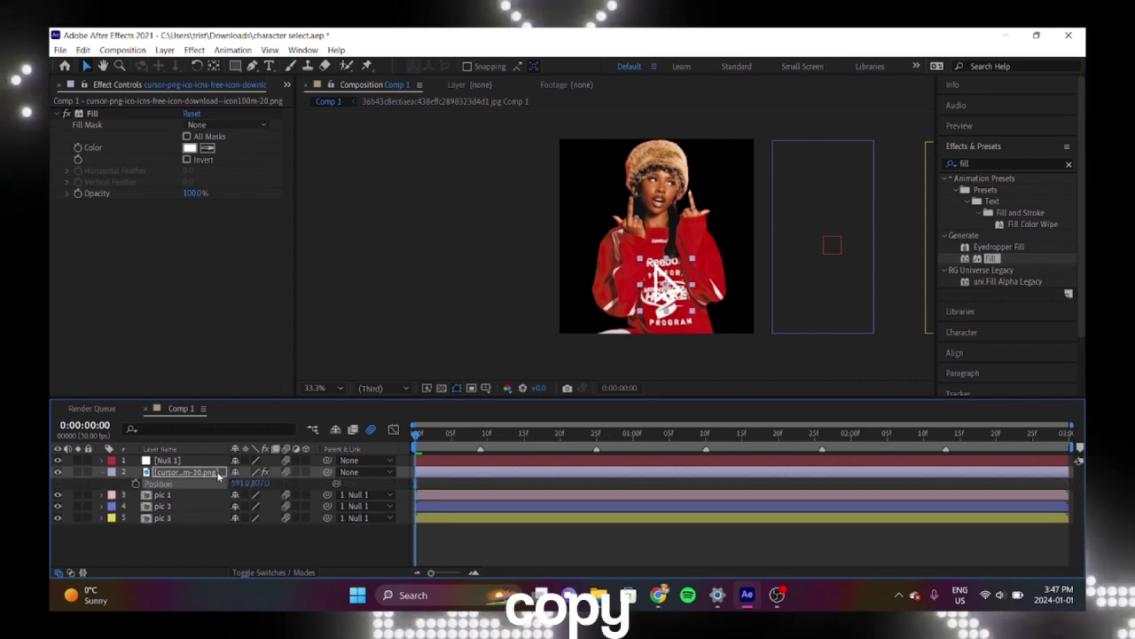
left_click(136, 483)
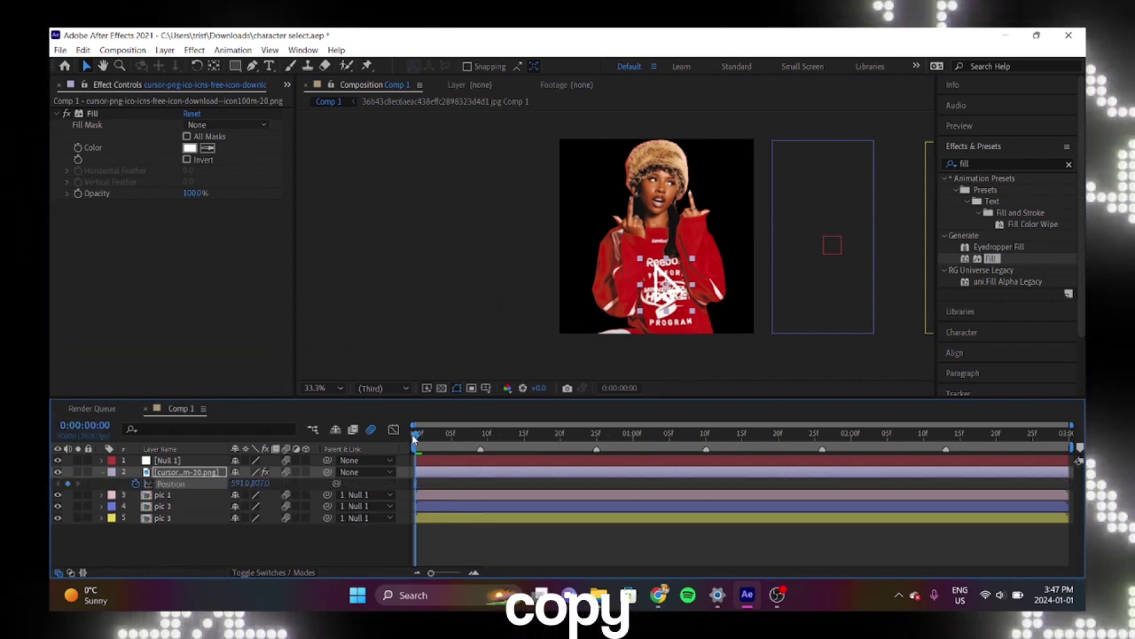
left_click_drag(413, 435, 1064, 435)
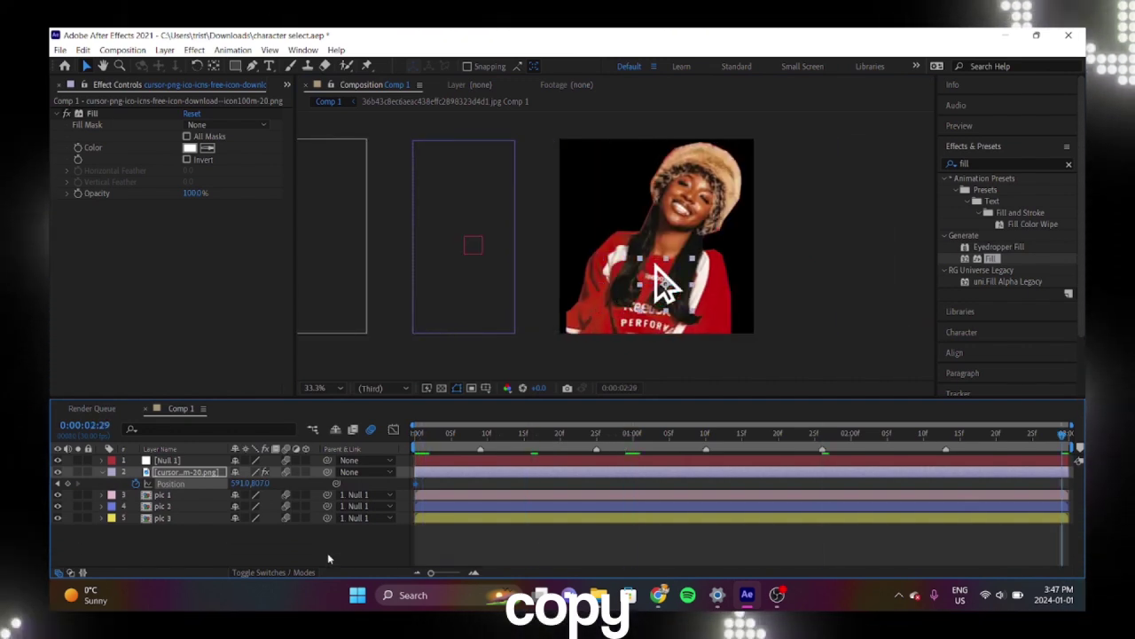
mouse_move(236, 484)
left_mouse_down()
mouse_move(216, 457)
mouse_move(434, 485)
left_mouse_up()
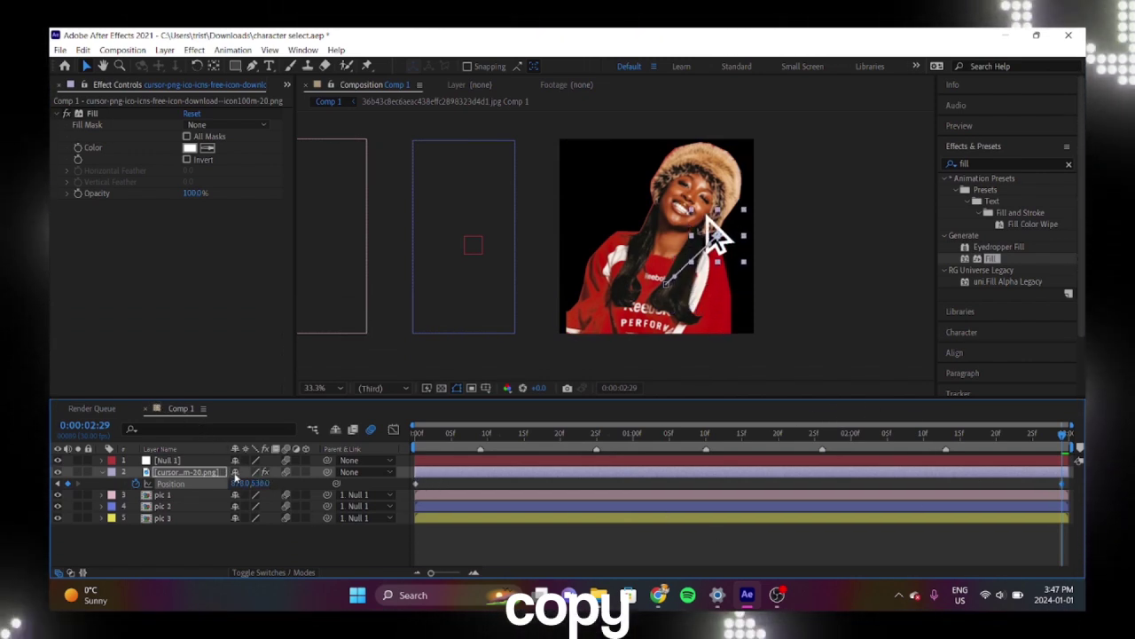
left_click_drag(236, 479, 203, 480)
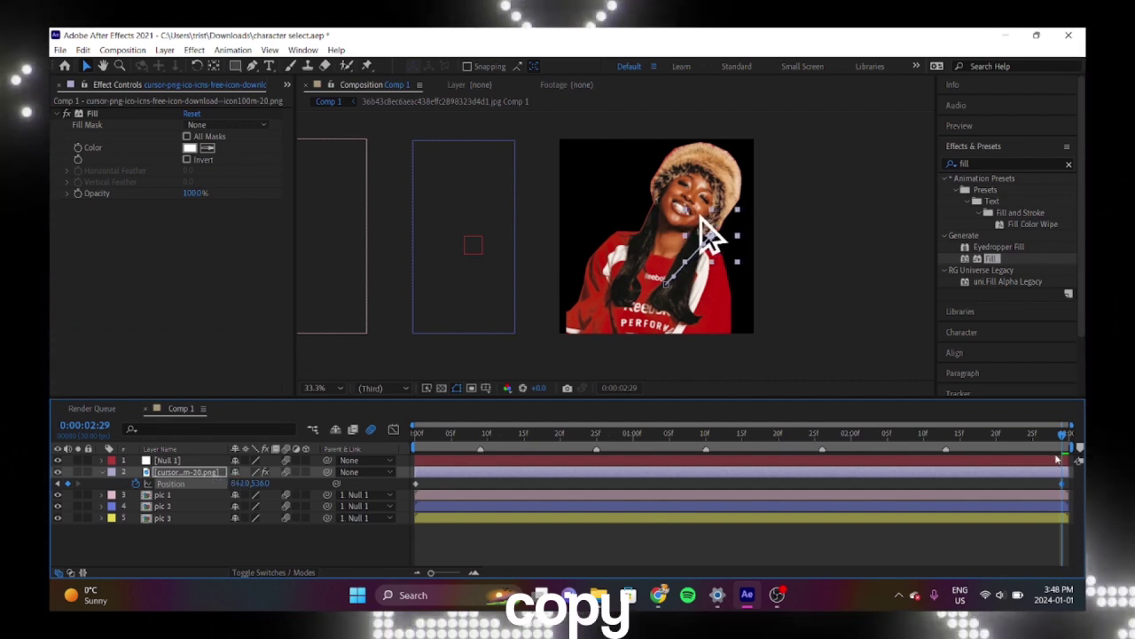
left_click_drag(1064, 437, 470, 485)
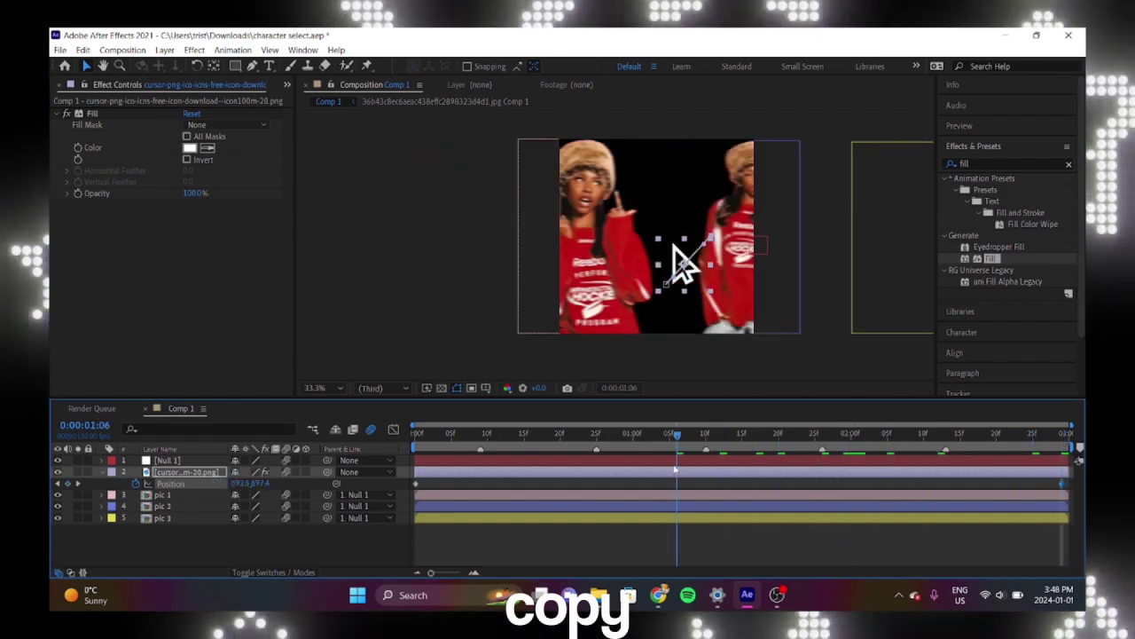
key("space")
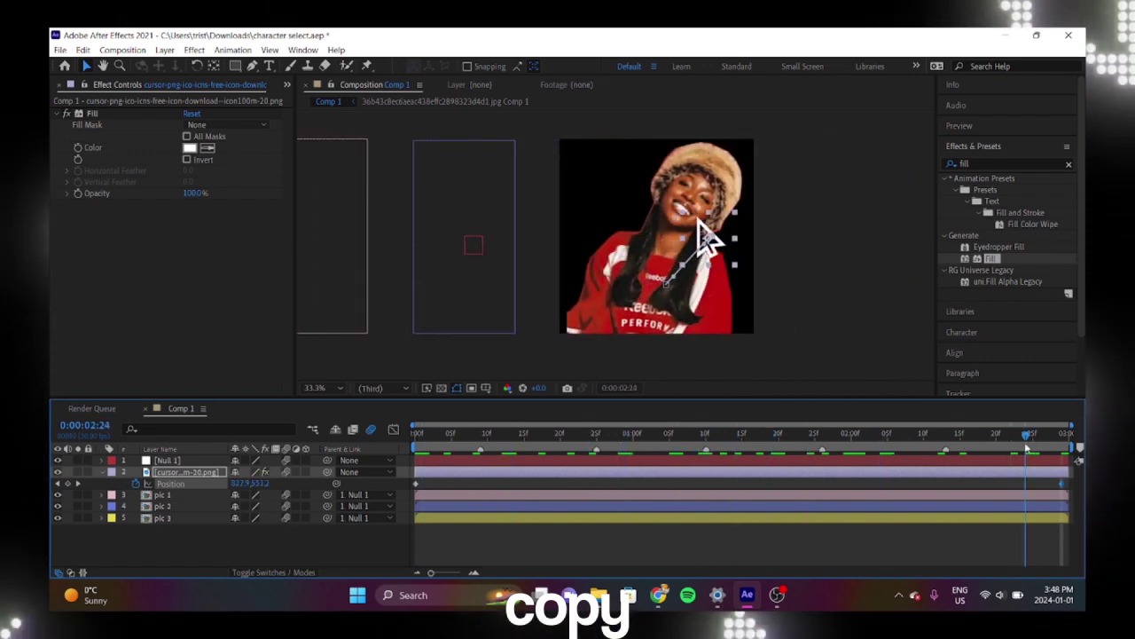
key("space")
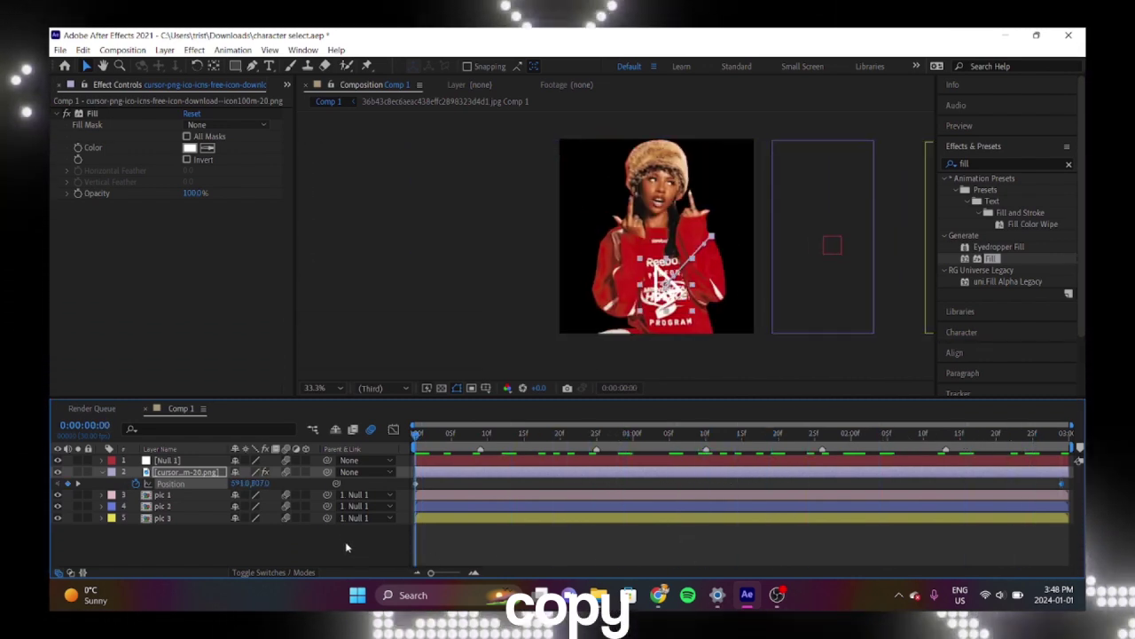
left_click(167, 460)
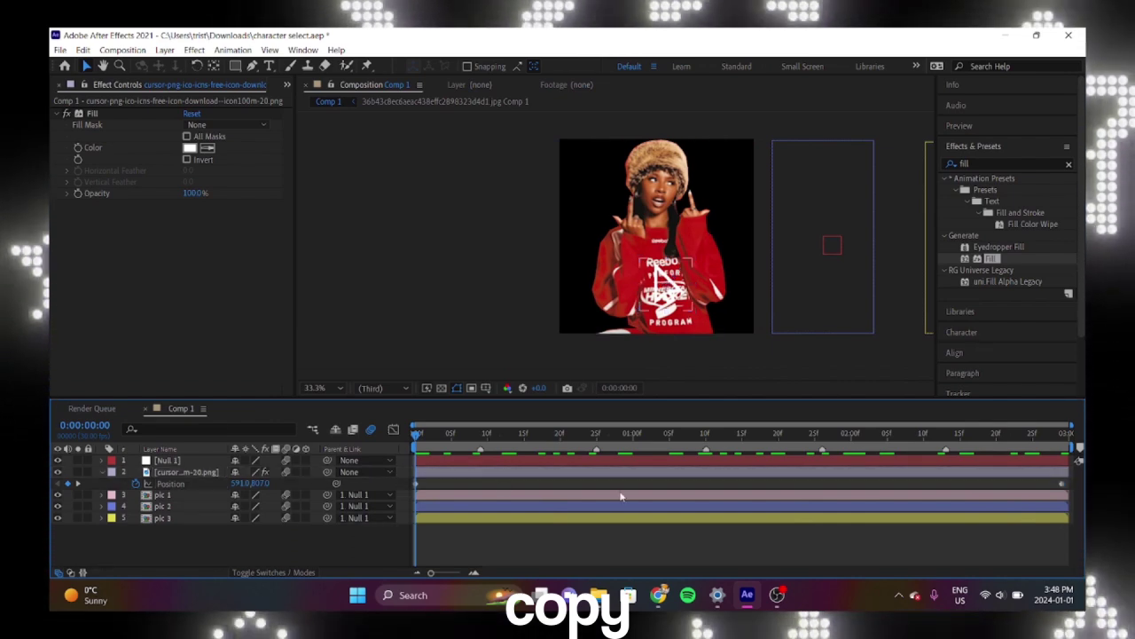
- Easy Ease the cursor's Position keyframes and pull their speed-graph influence handles inward
right_click(1063, 485)
mouse_move(993, 476)
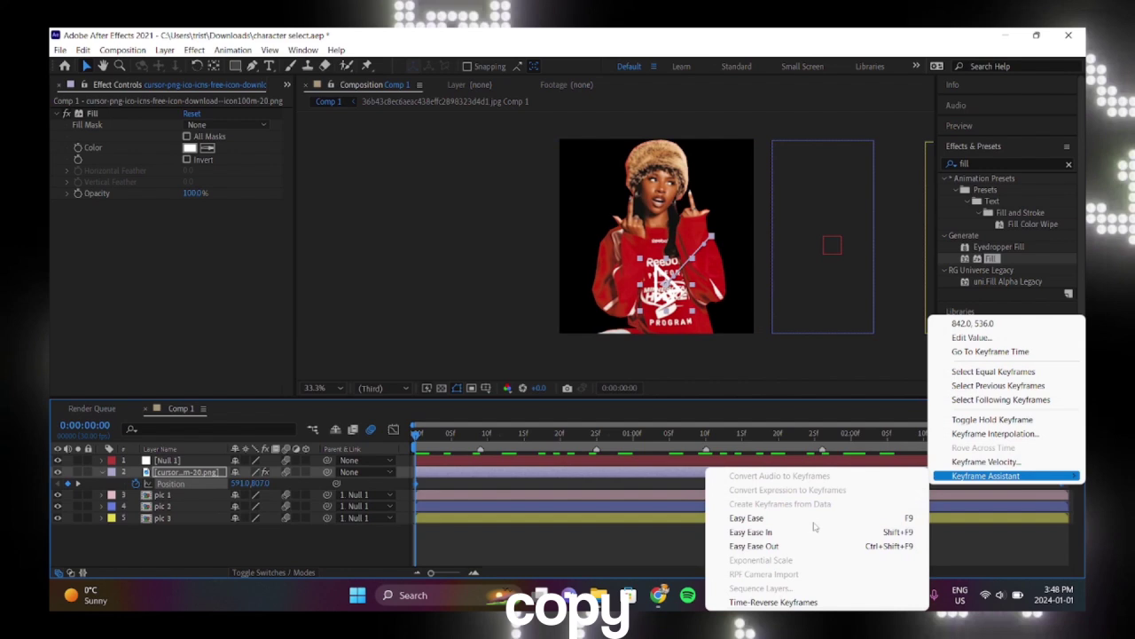
left_click(746, 517)
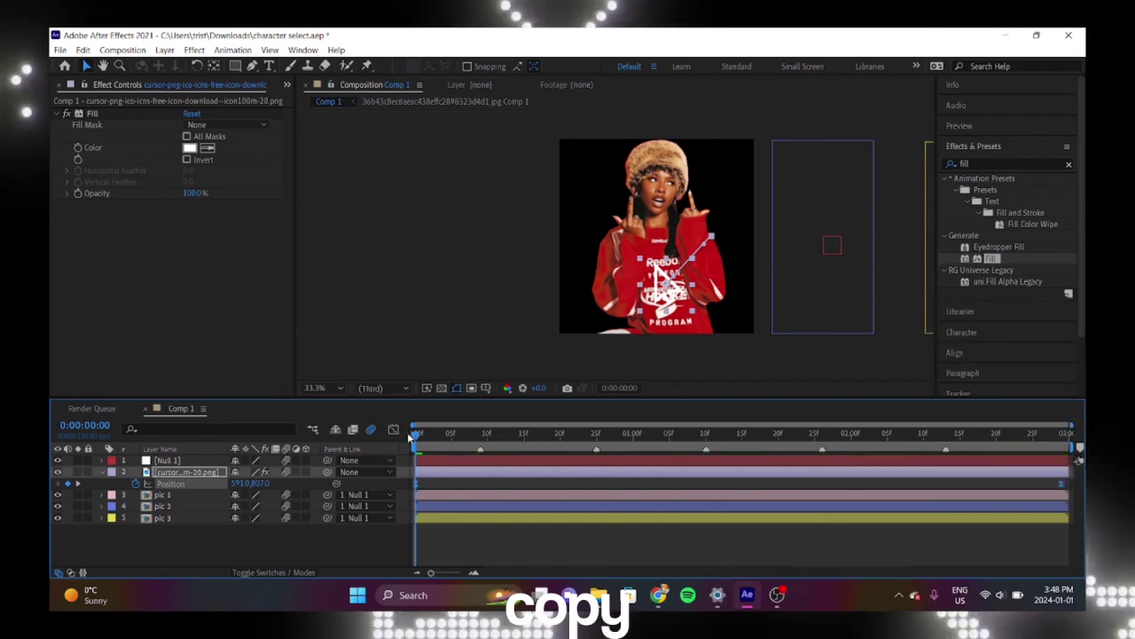
left_click(394, 431)
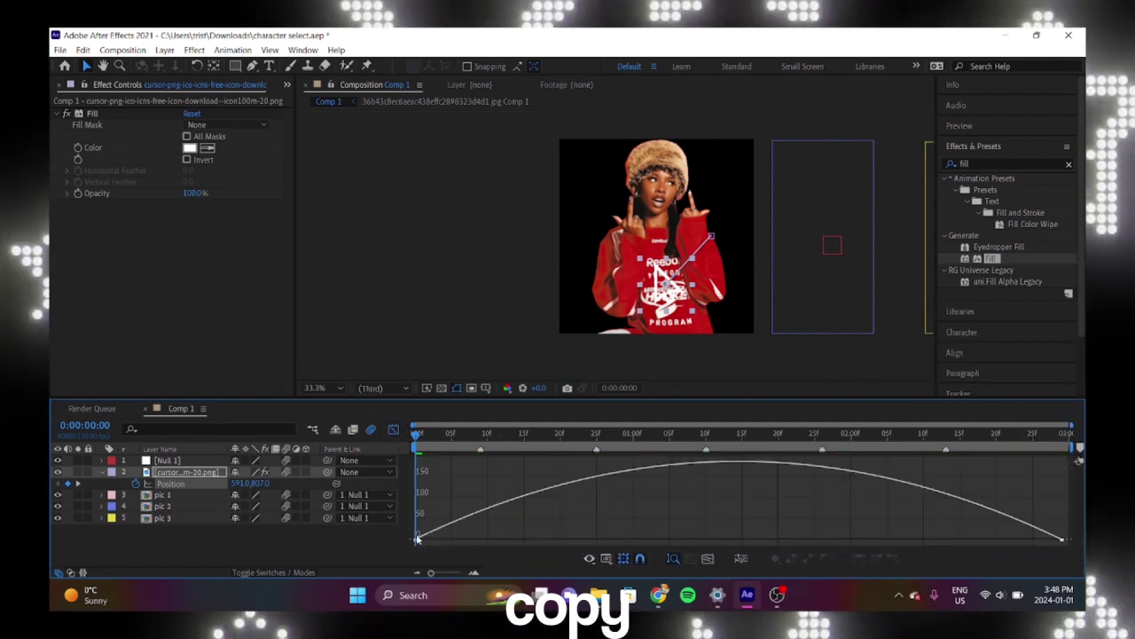
left_click(416, 540)
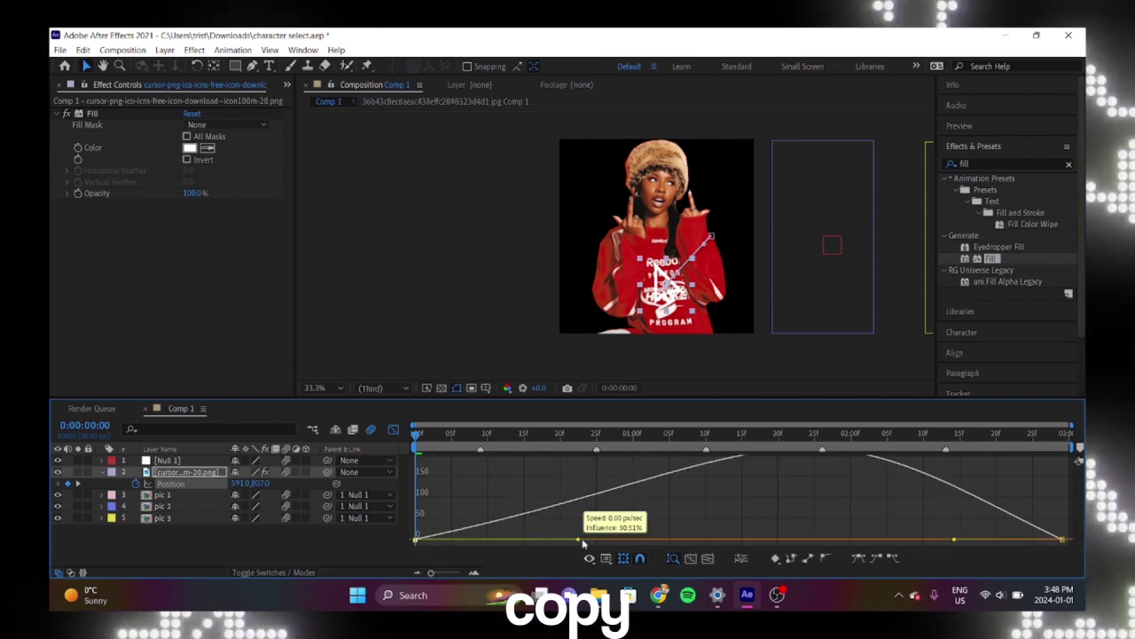
left_click_drag(583, 543, 655, 541)
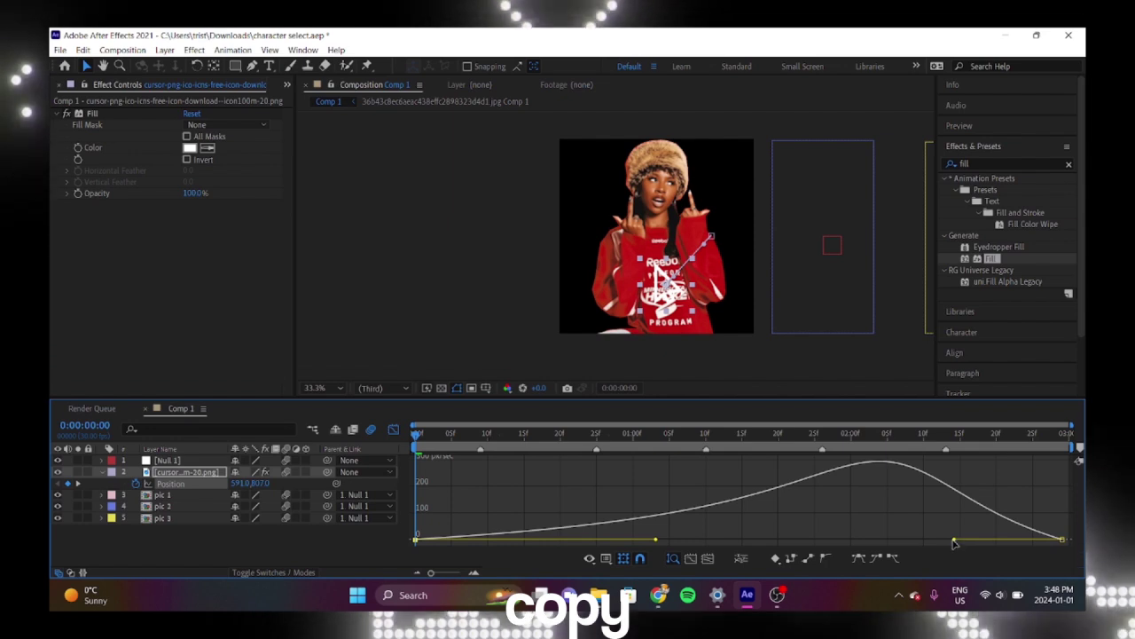
left_click_drag(953, 540, 772, 539)
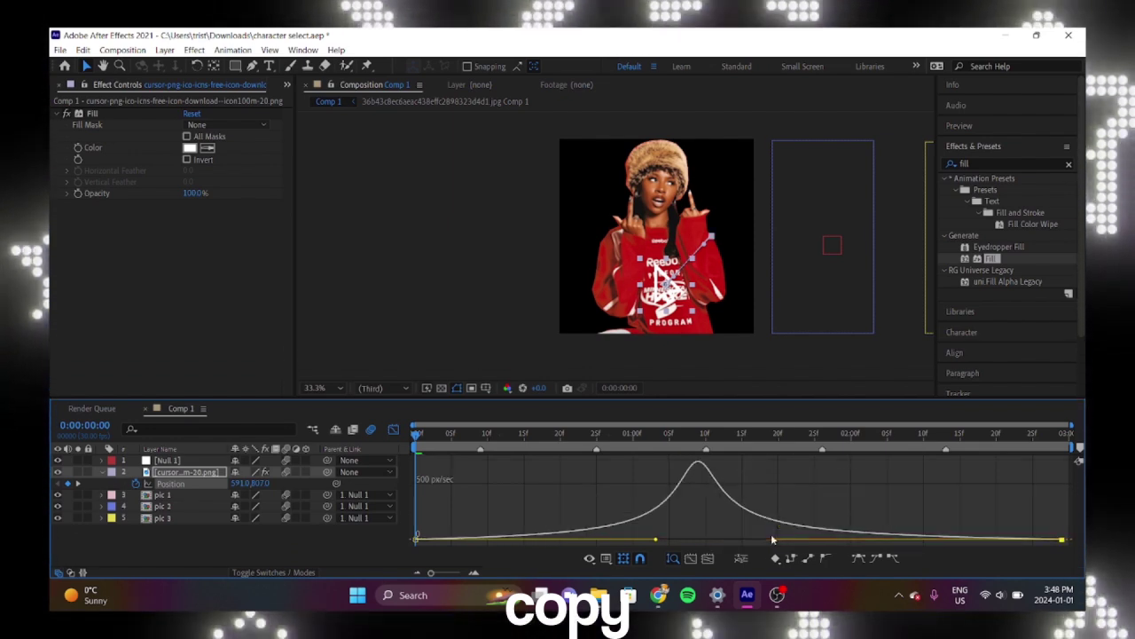
- Parent the cursor layer to Null 1 and preview from the start
left_click(393, 430)
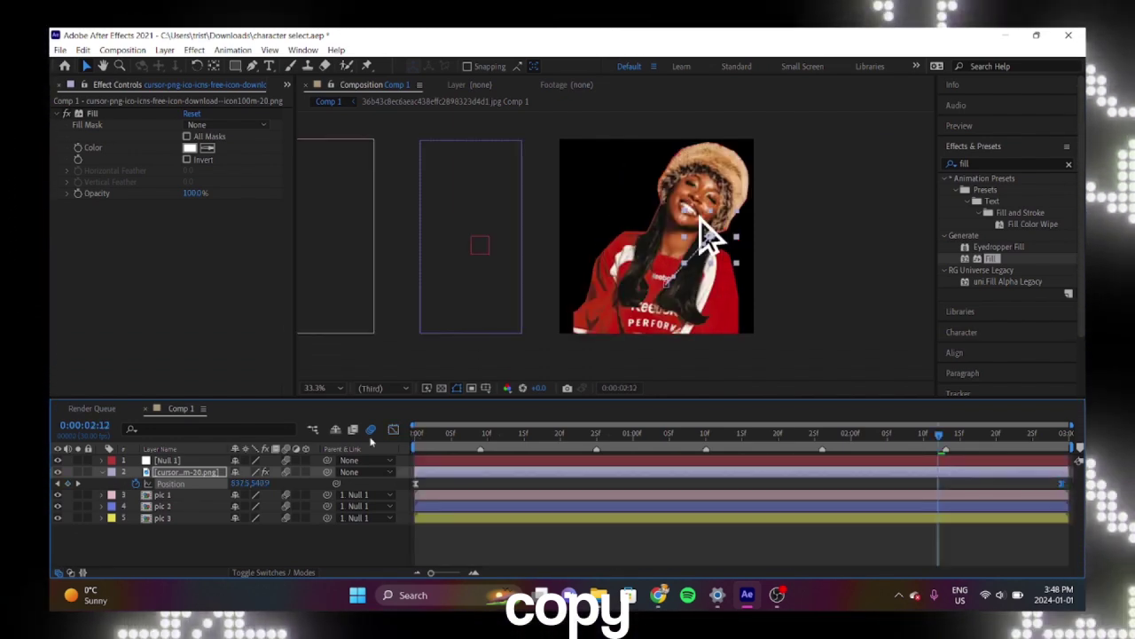
left_click(355, 472)
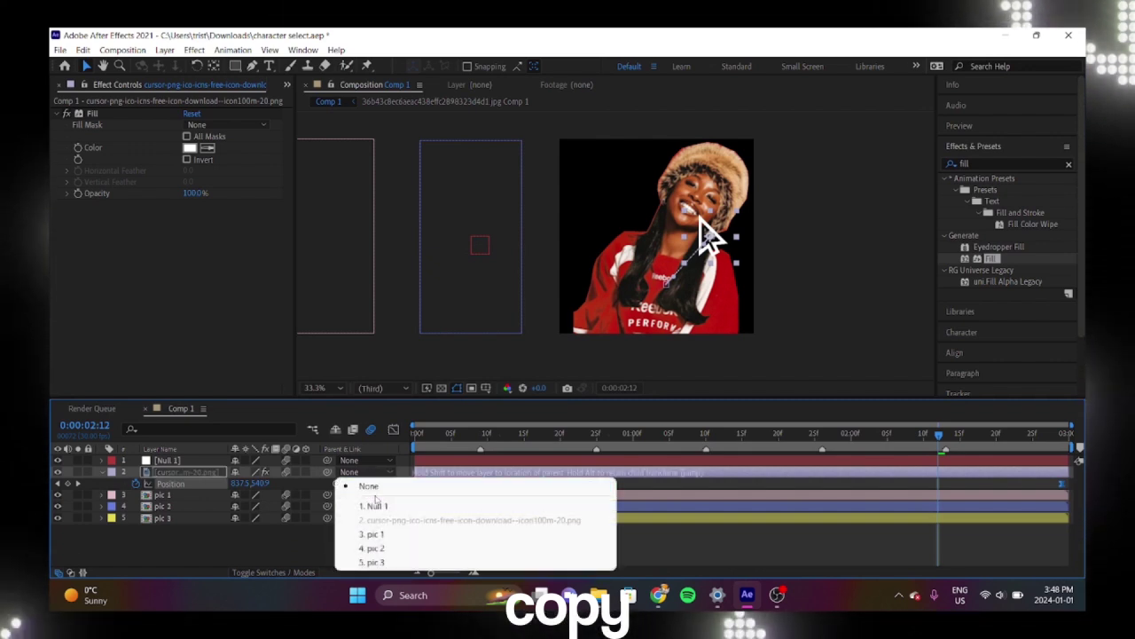
left_click(376, 505)
key("Home")
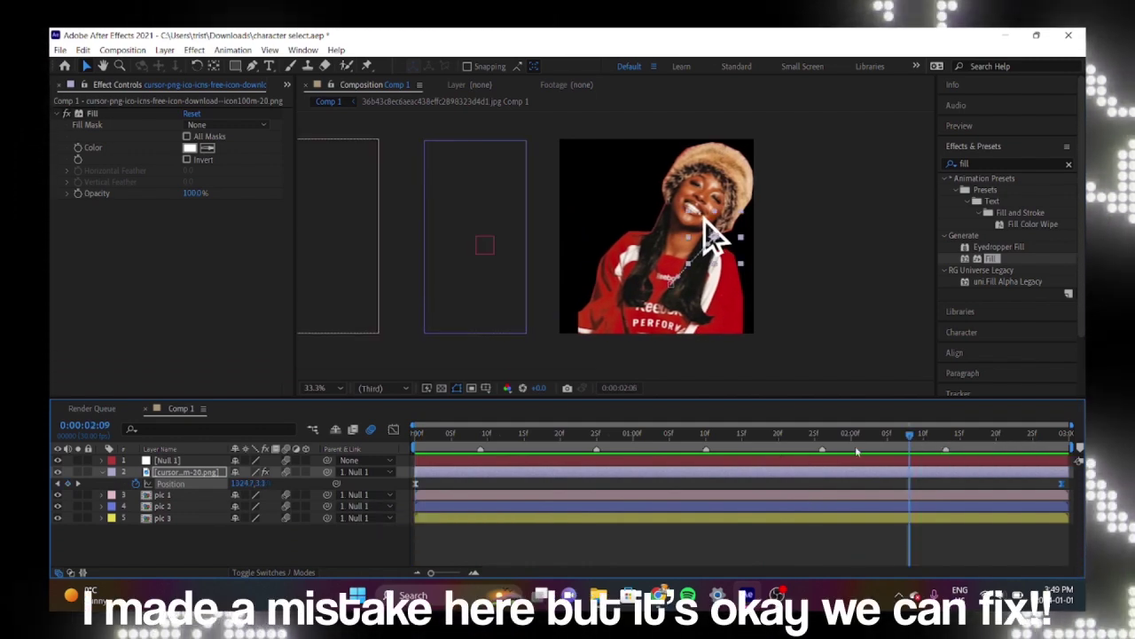
key("space")
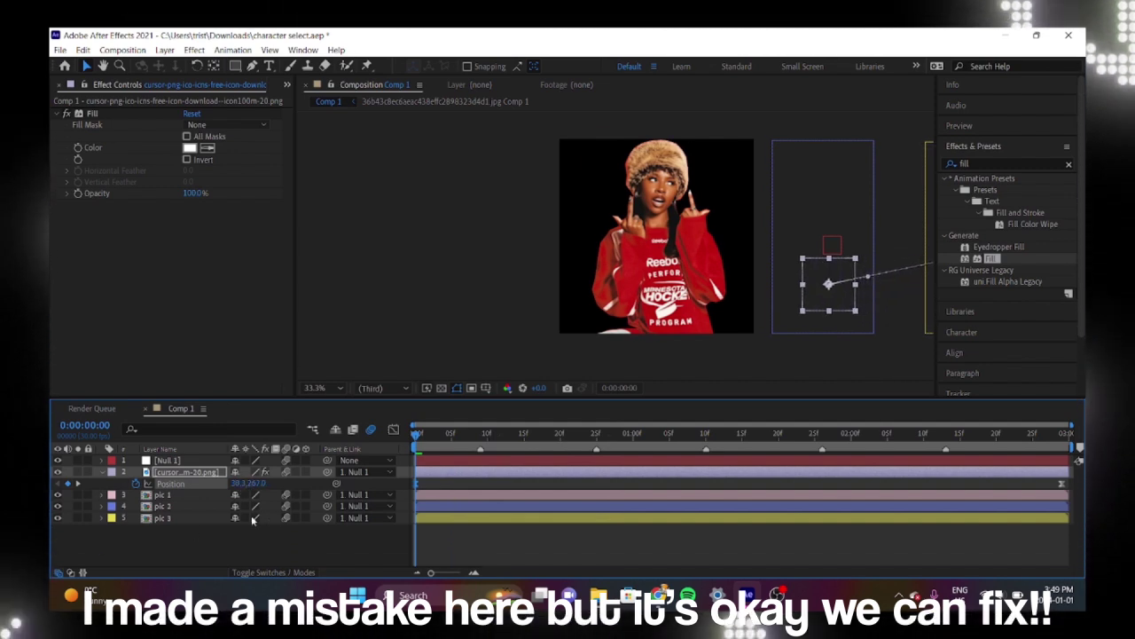
- Drag the cursor's Position X left so it sits over the photo, and preview
left_click_drag(244, 483, 52, 521)
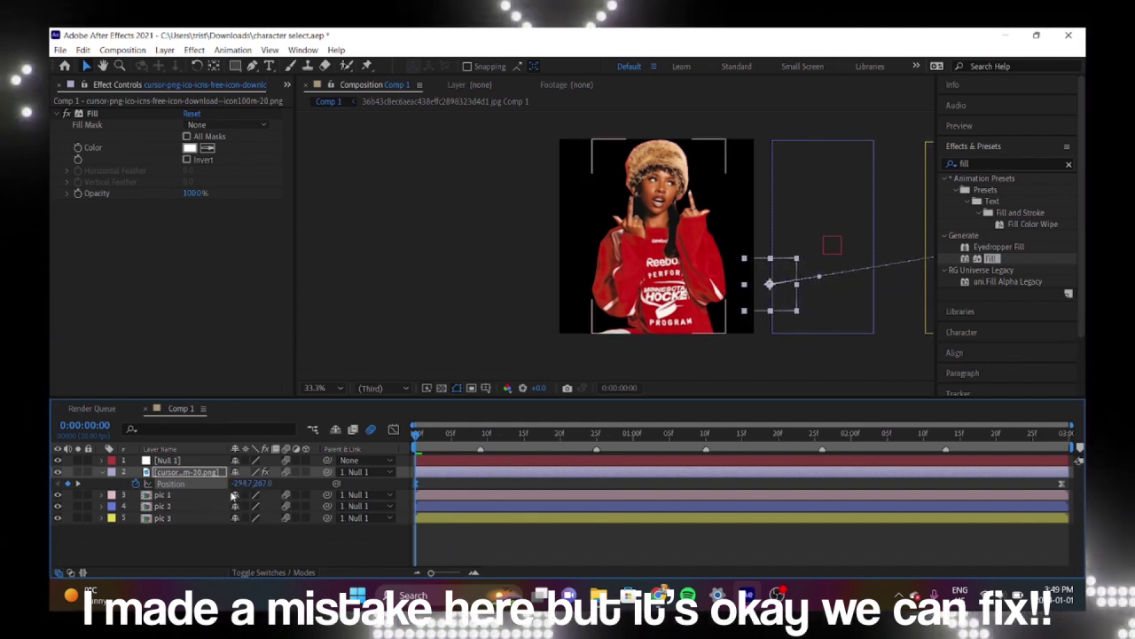
left_click_drag(244, 488, 242, 487)
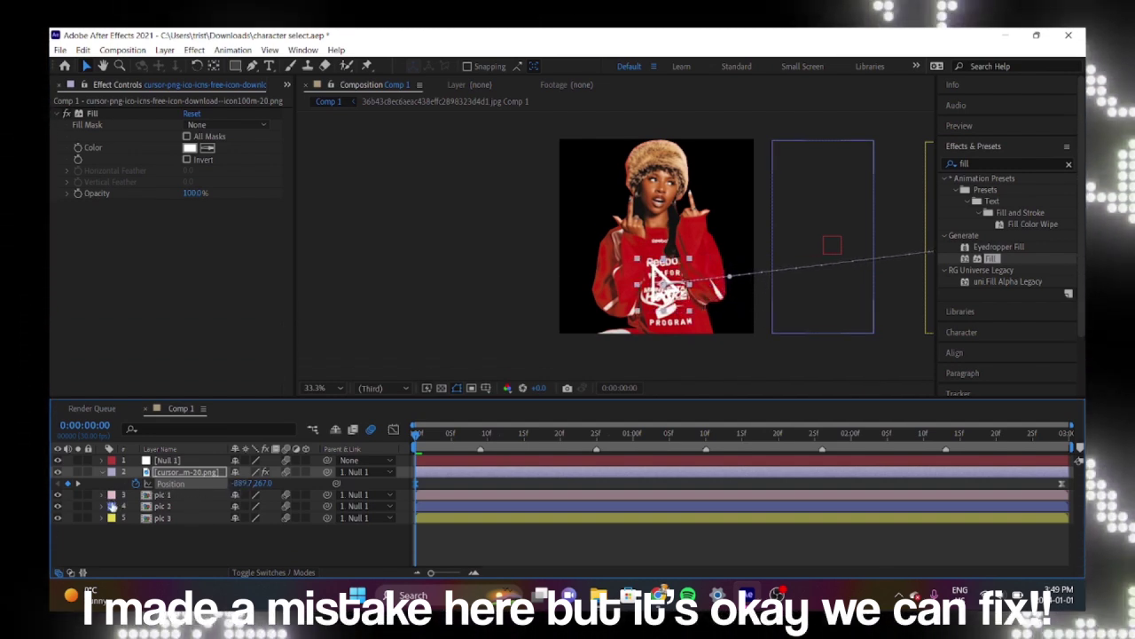
key("space")
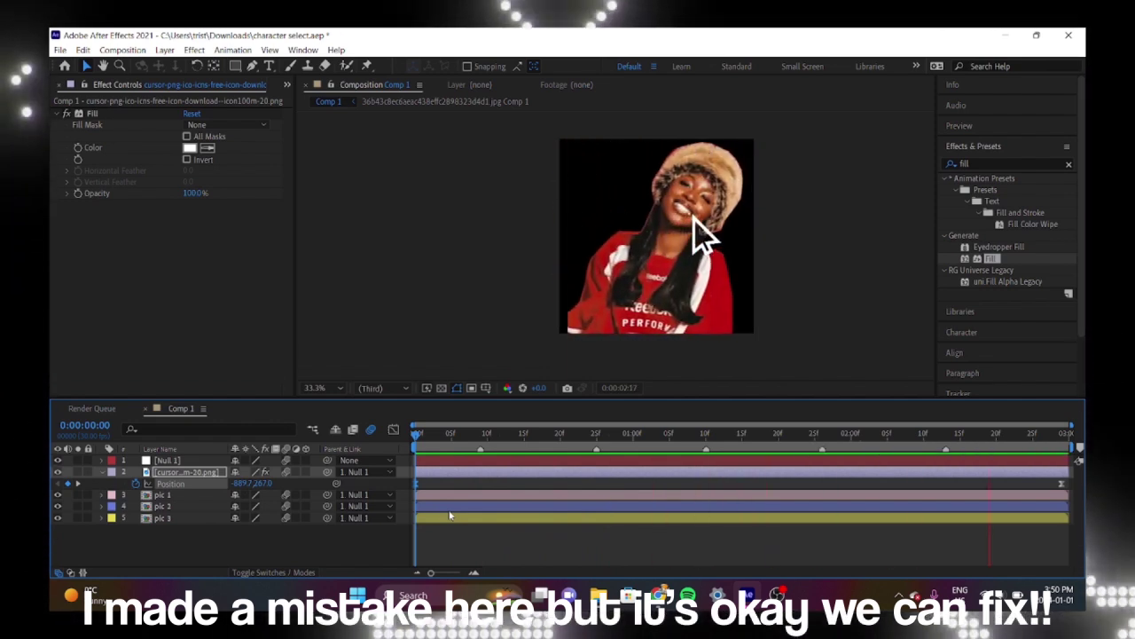
key("space")
left_click(393, 429)
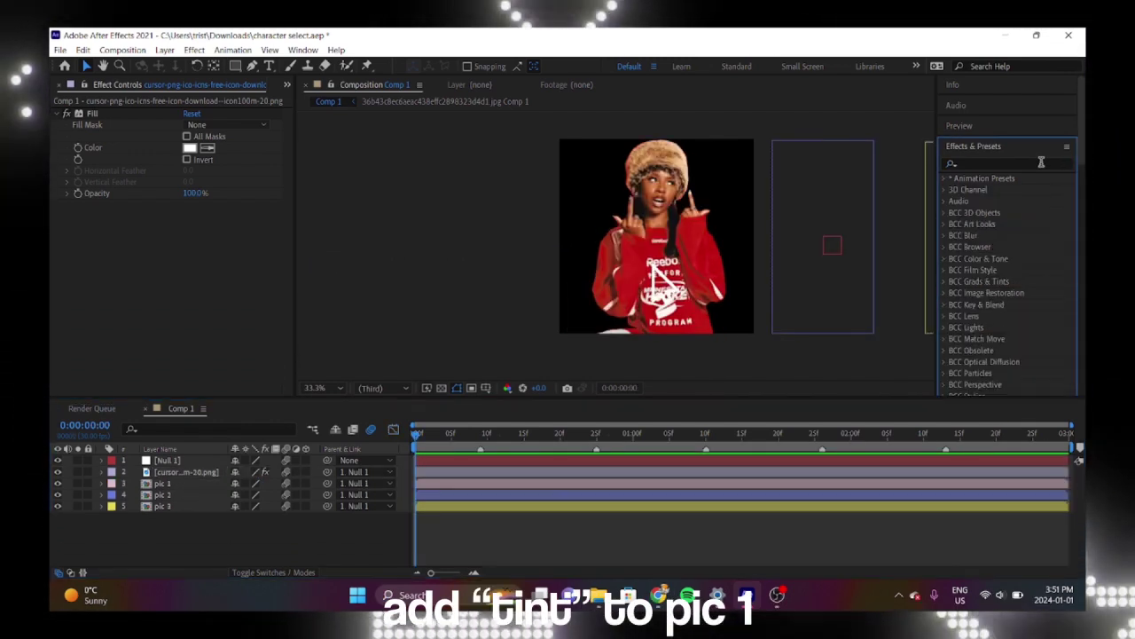
- Apply the Color Correction > Tint effect to pic 1, turning it black and white, and preview
type("tint")
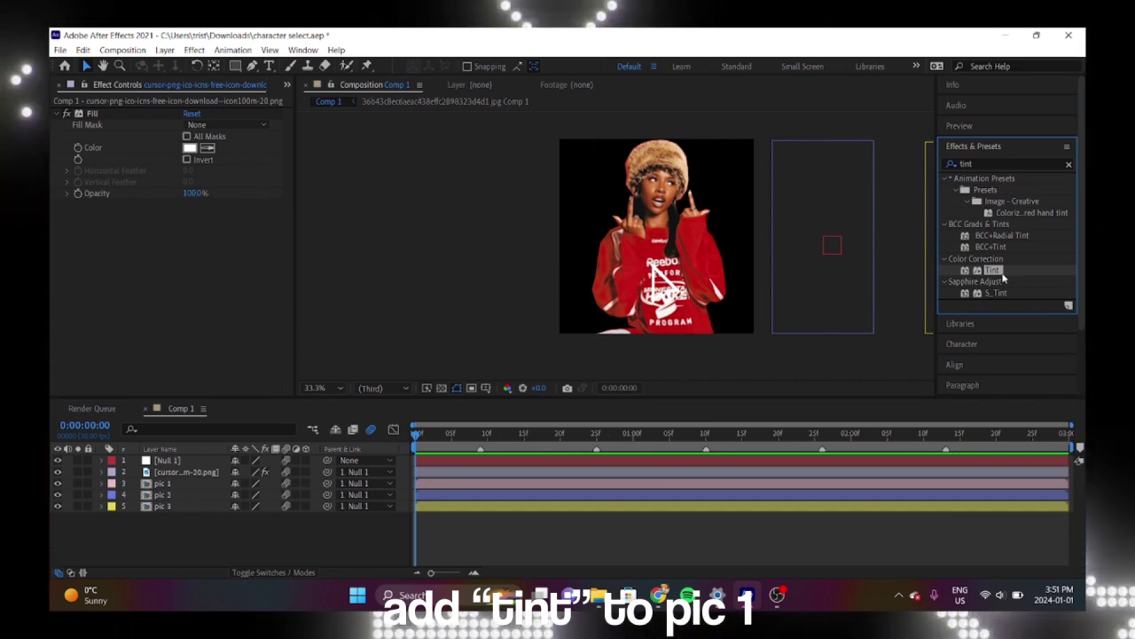
left_click_drag(998, 270, 523, 483)
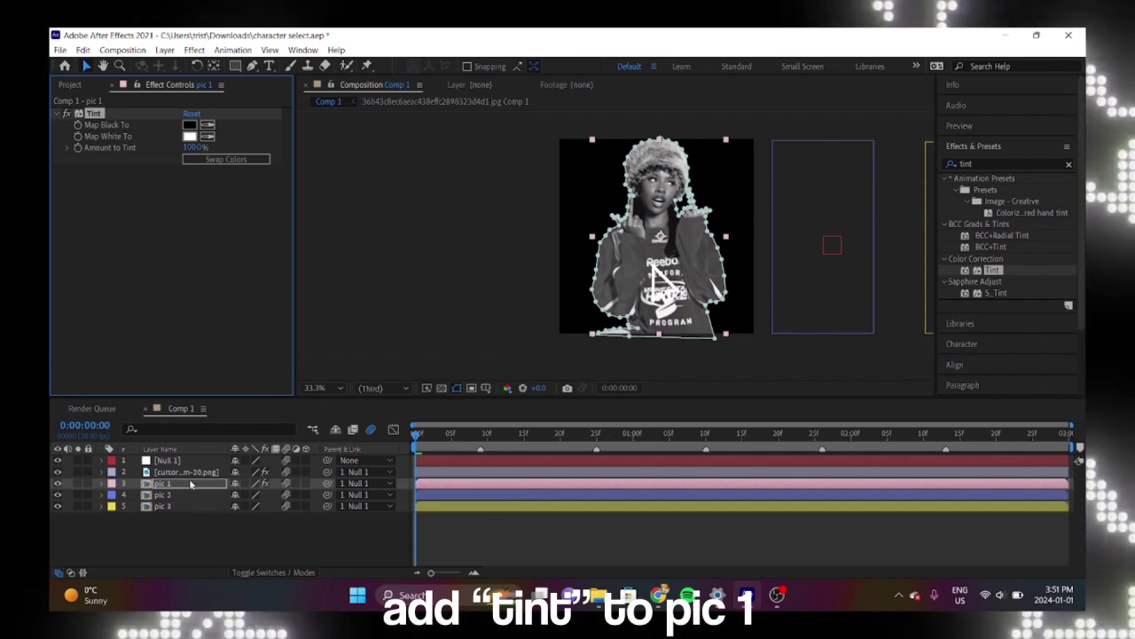
key("space")
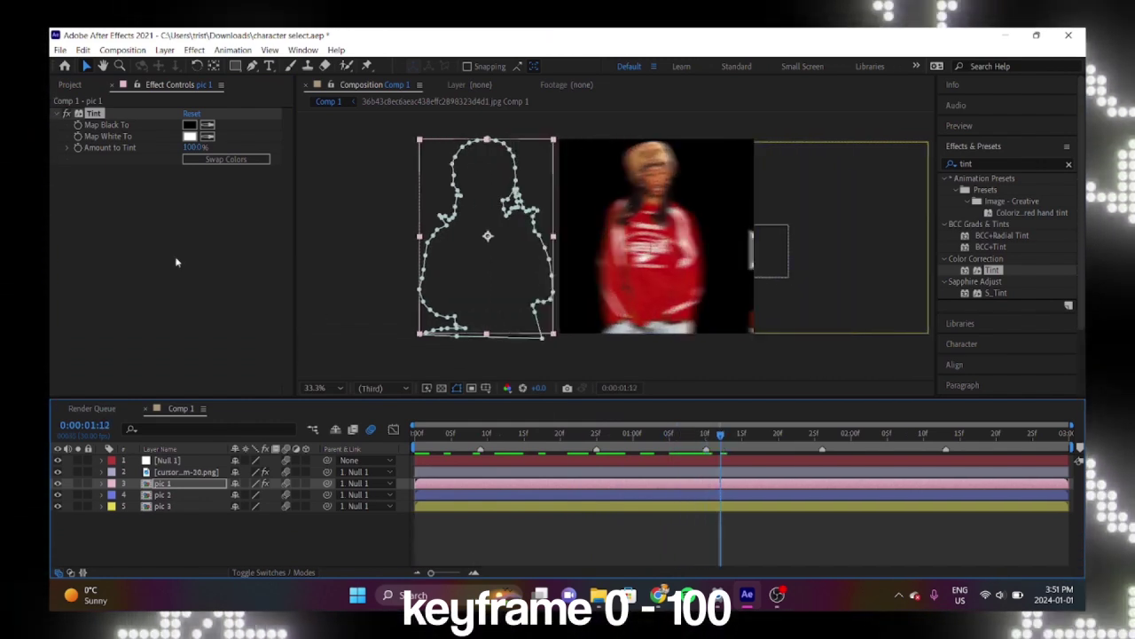
- Keyframe pic 1's Amount to Tint from 0% at the start to 100% at 0:00:01:12, then preview
left_click(78, 148)
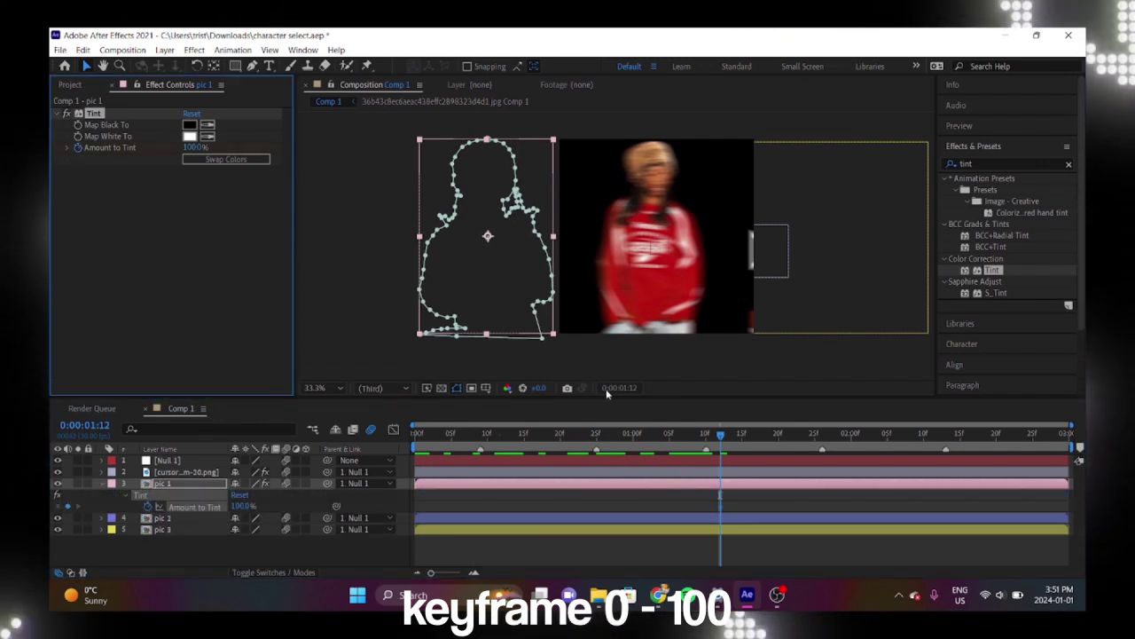
key("Home")
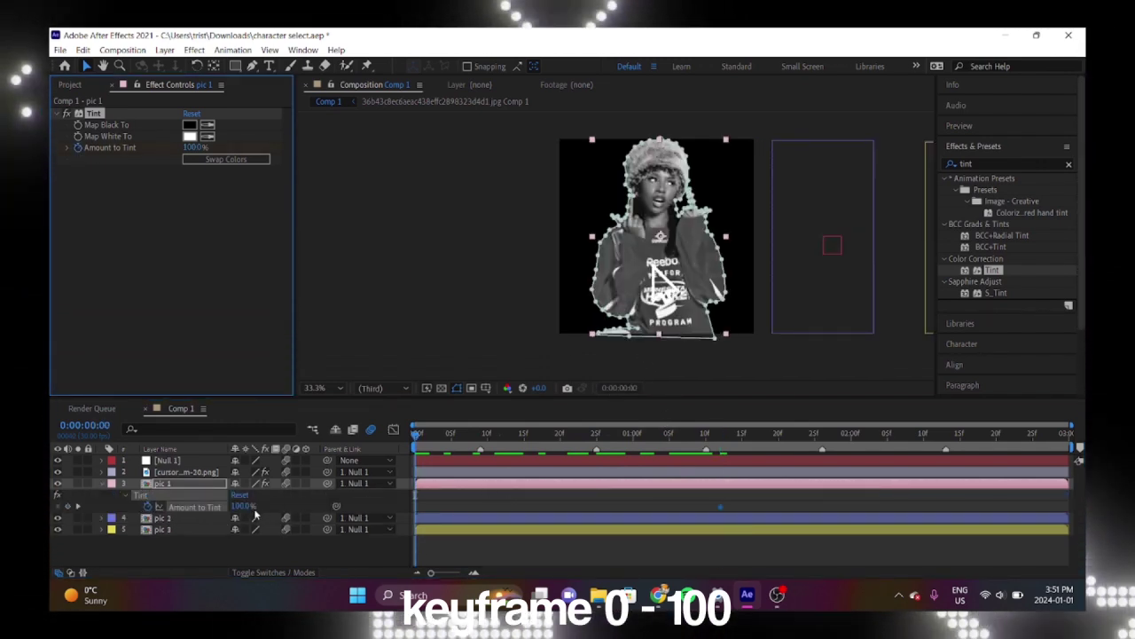
left_click(240, 505)
type("0")
key("Return")
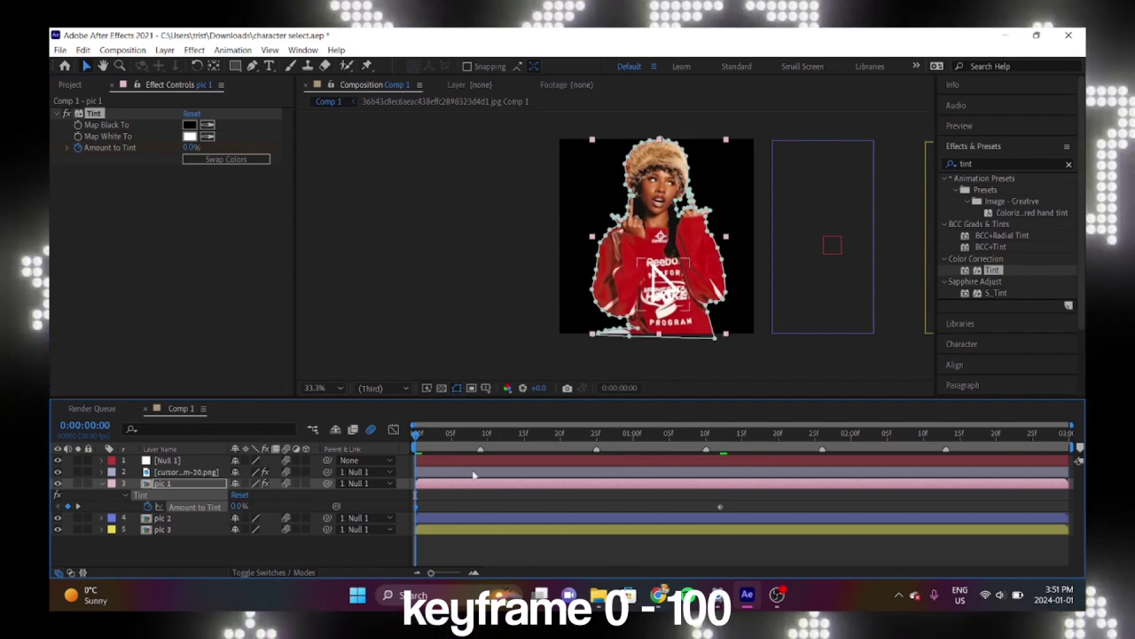
key("space")
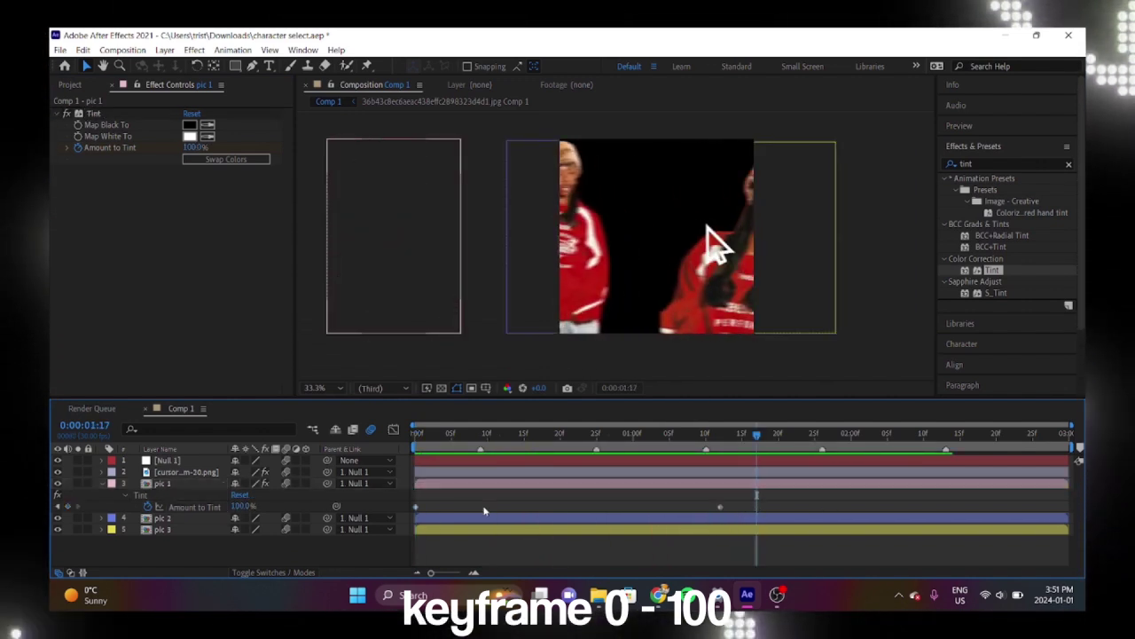
left_click(720, 507)
- Apply Easy Ease to pic 1's Amount to Tint keyframes
right_click(417, 507)
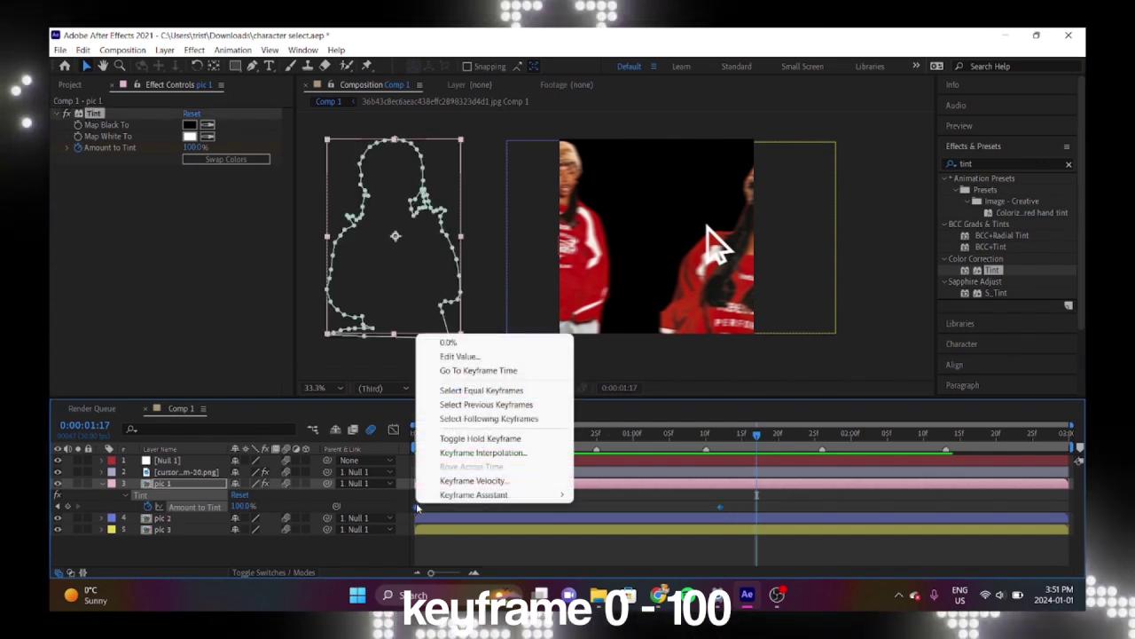
mouse_move(497, 494)
left_click(610, 411)
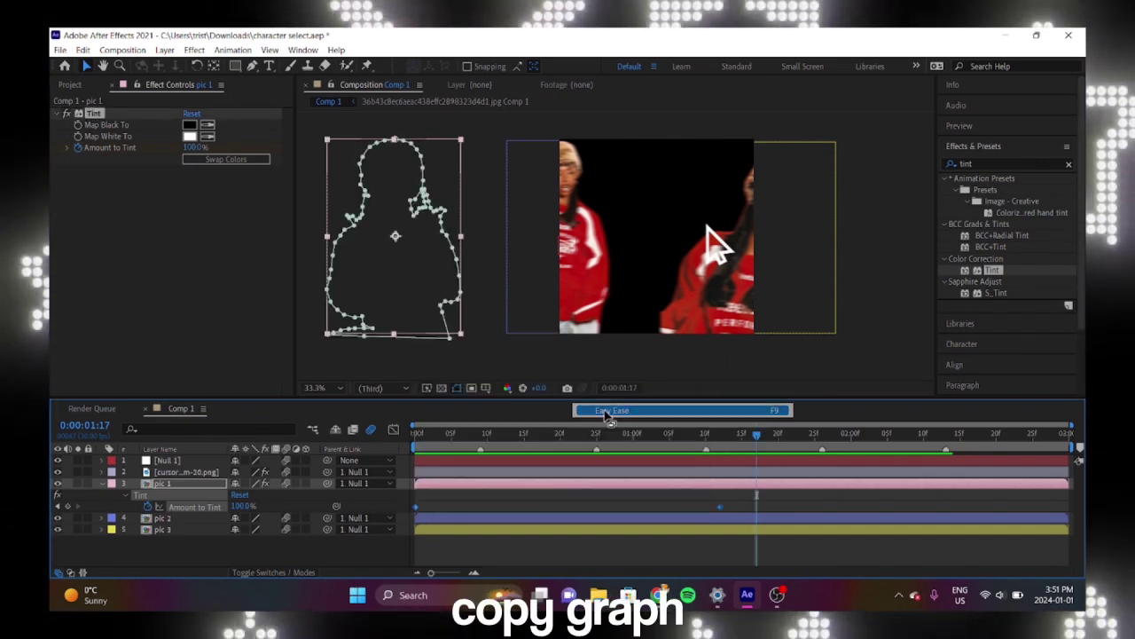
- Drag the speed graph's influence handles for a sharp tint peak just before one second, previewing
left_click(393, 430)
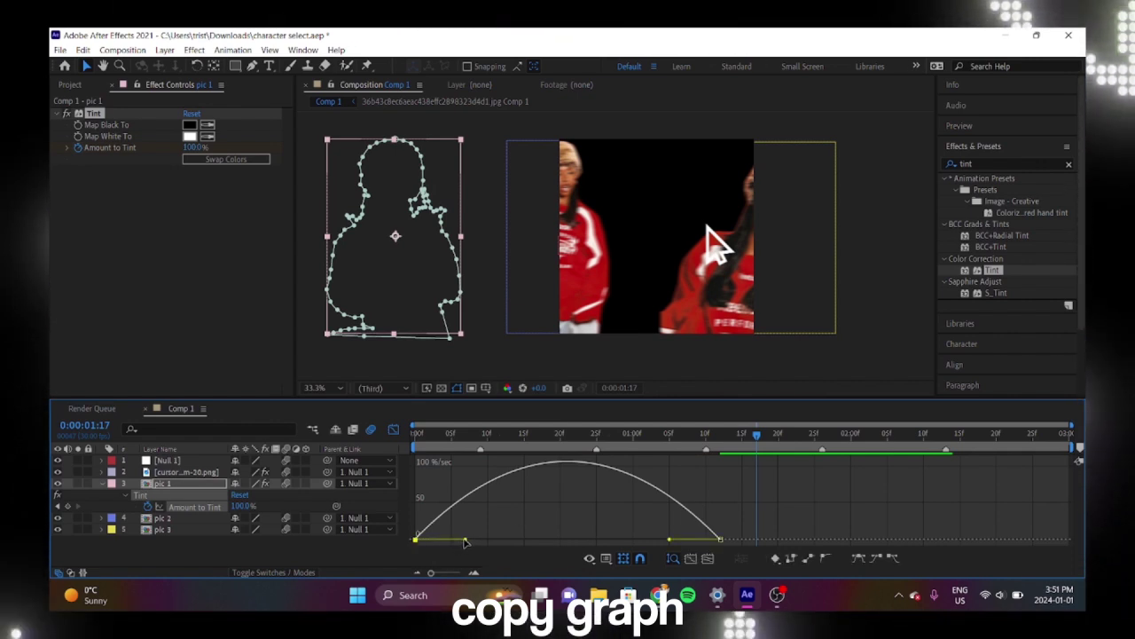
left_click_drag(464, 541, 566, 535)
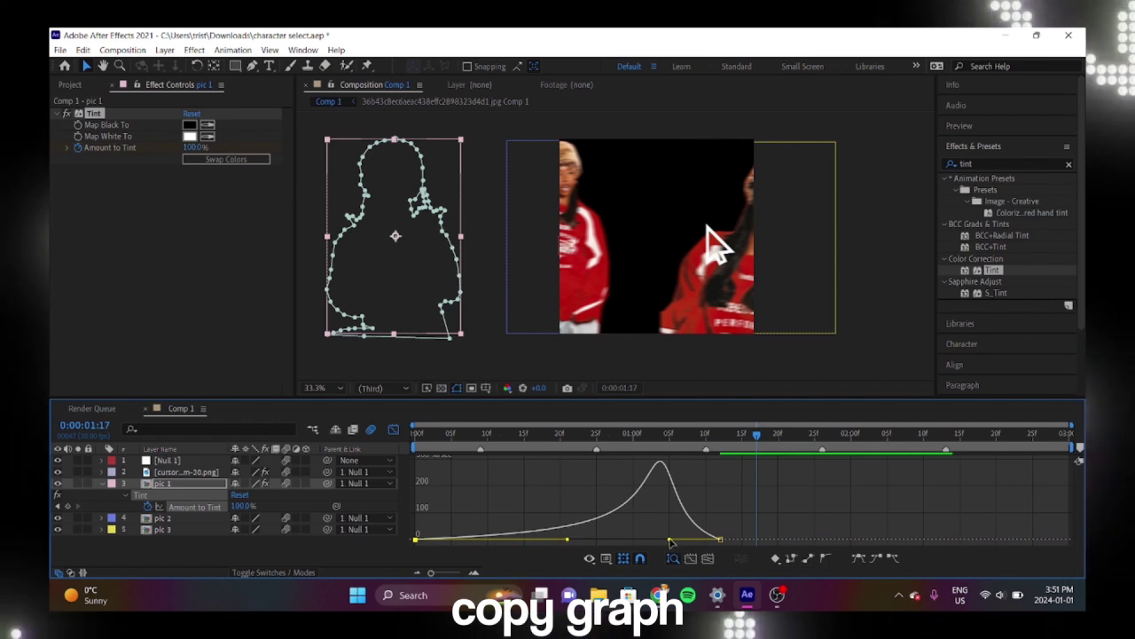
left_click_drag(670, 541, 640, 538)
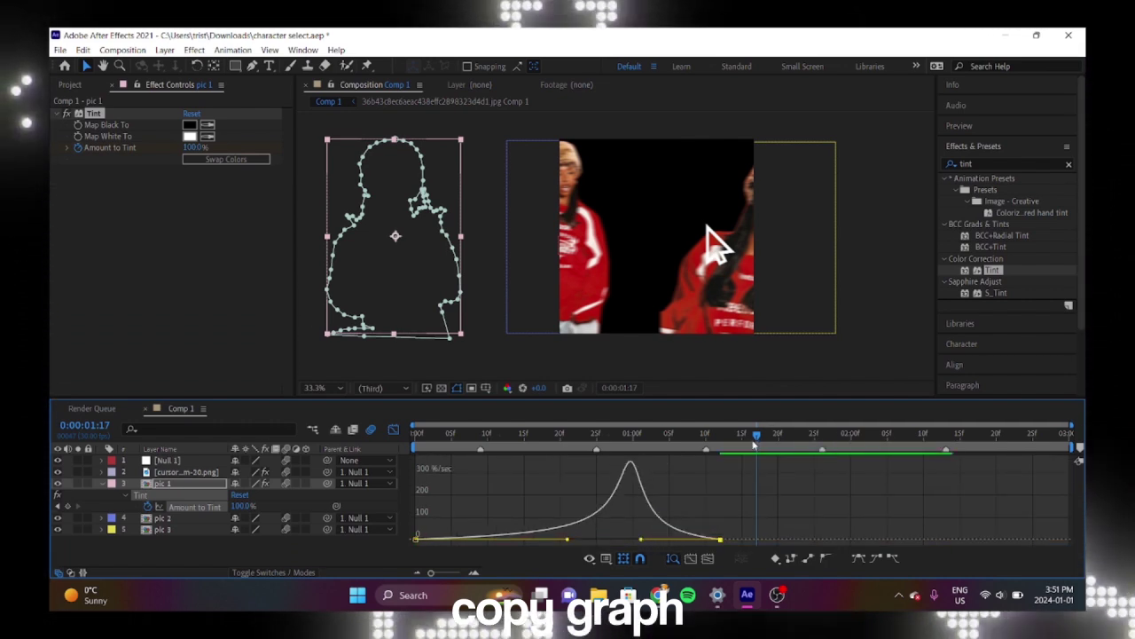
key("Home")
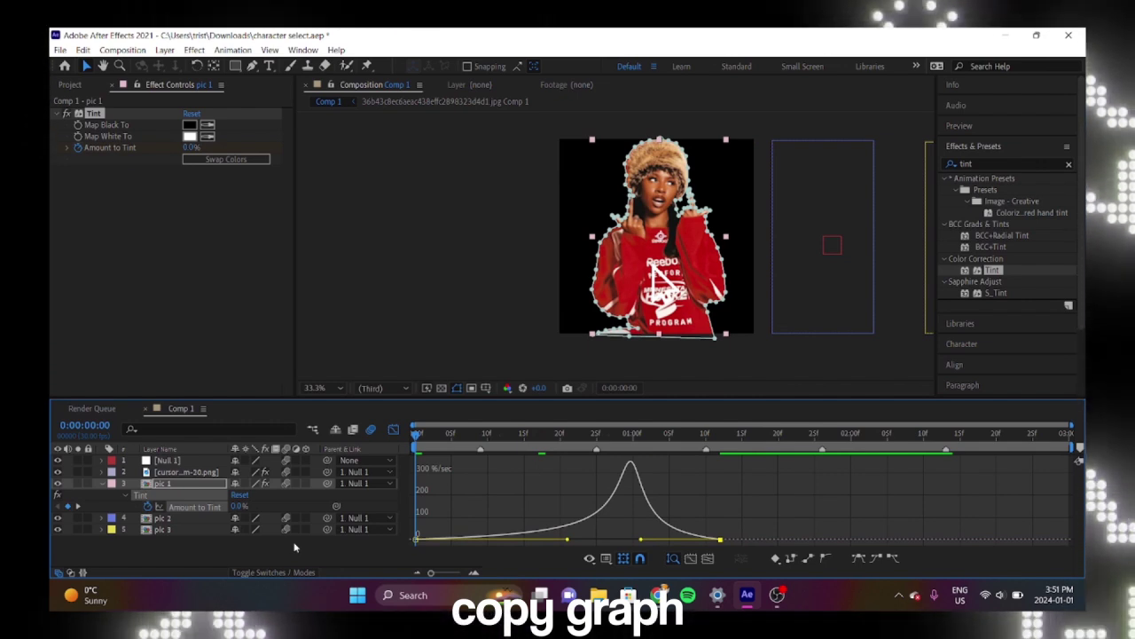
key("space")
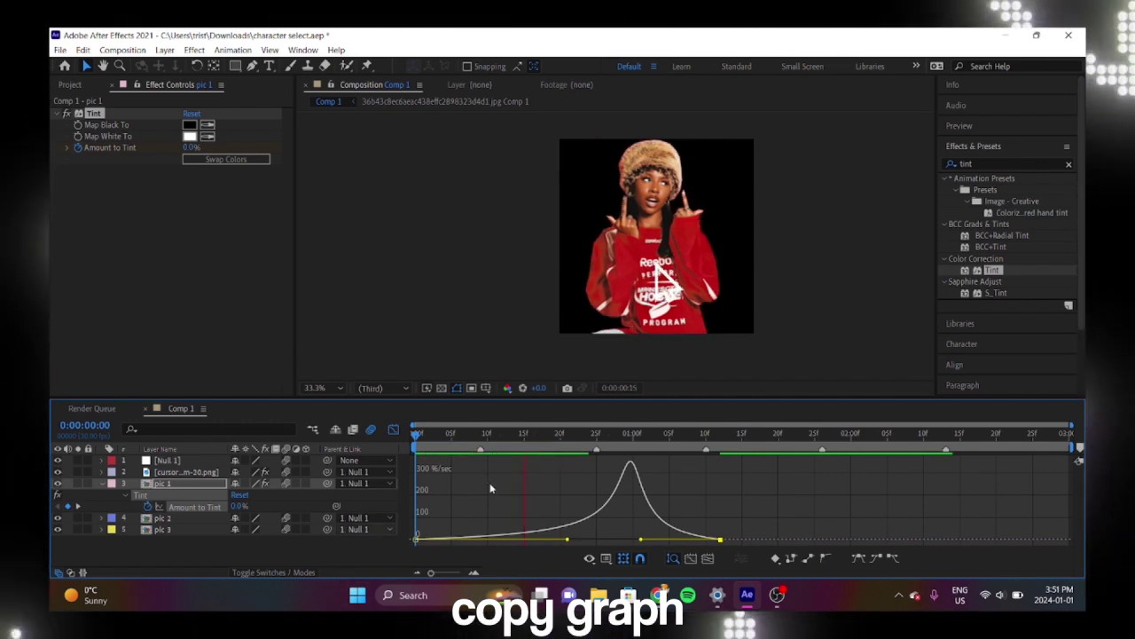
key("space")
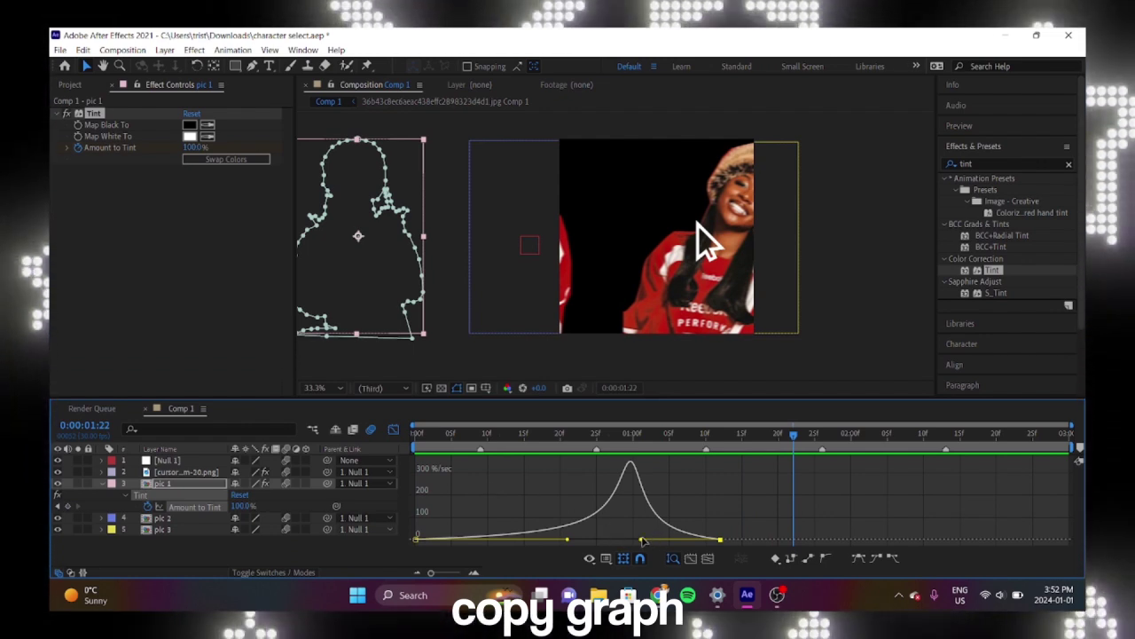
left_click_drag(640, 538, 621, 542)
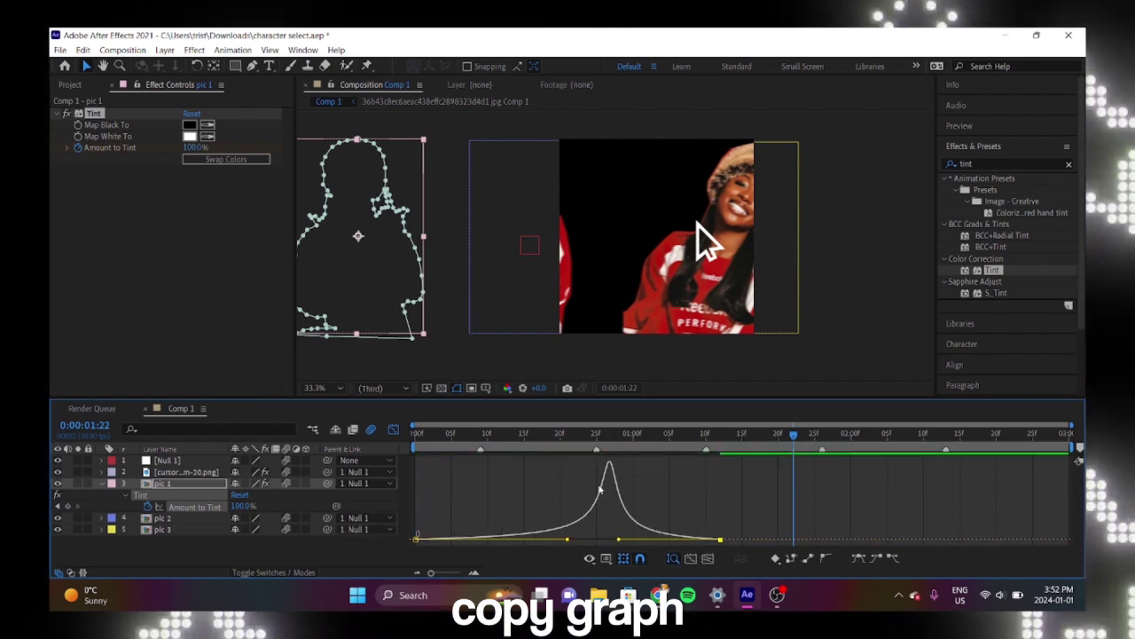
key("space")
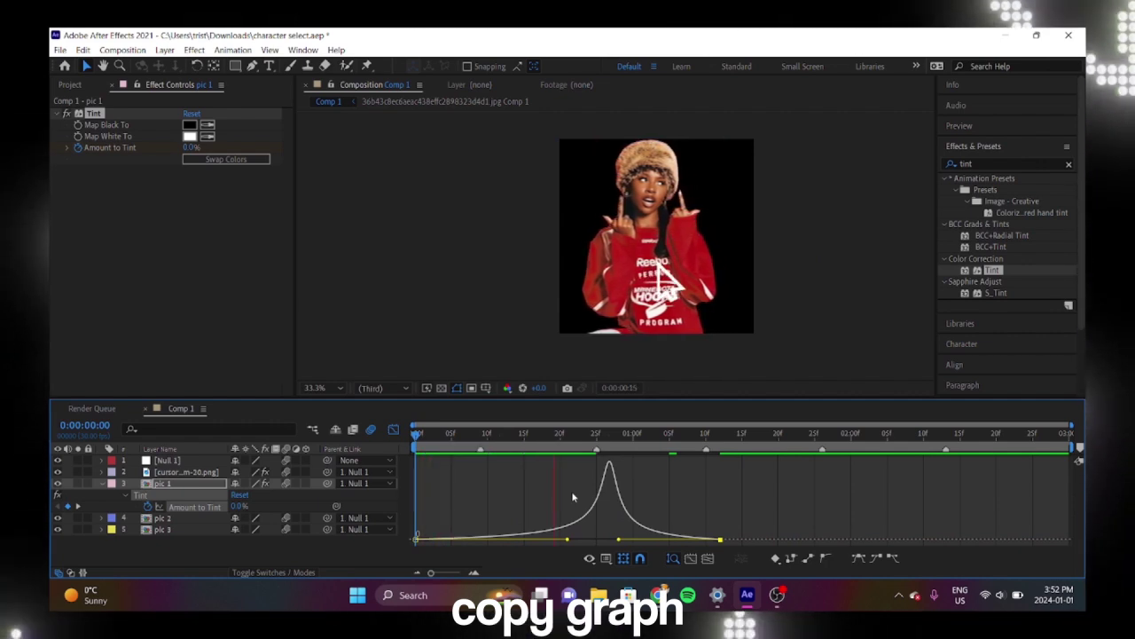
key("space")
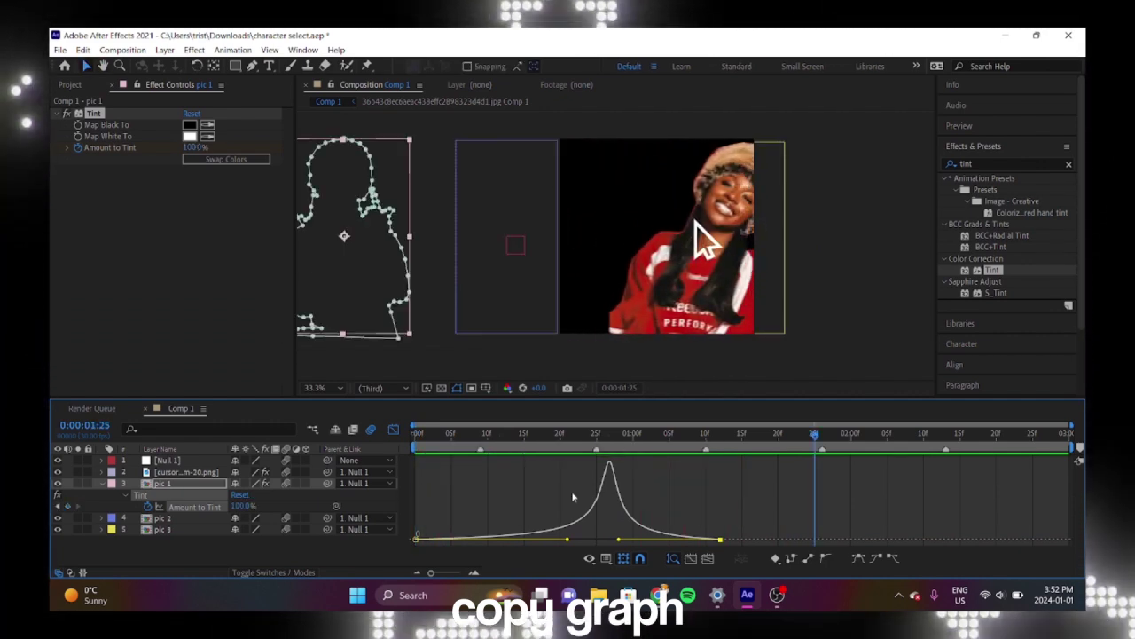
- Paste pic 1's eased tint keyframes onto pic 2 and shift them later in time
left_click(393, 430)
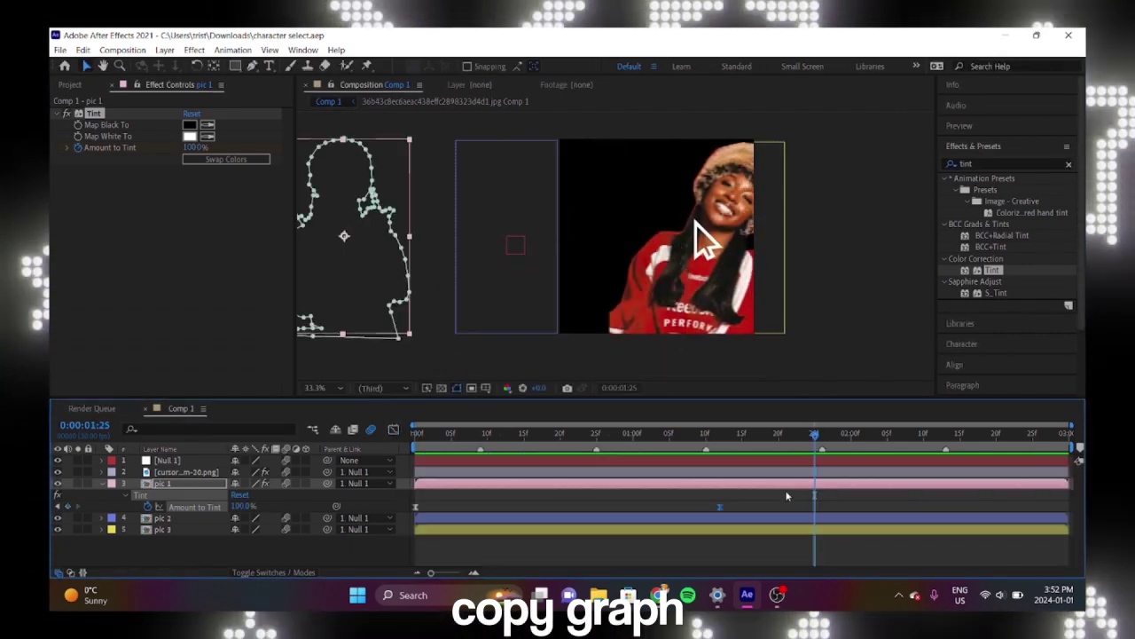
key("Home")
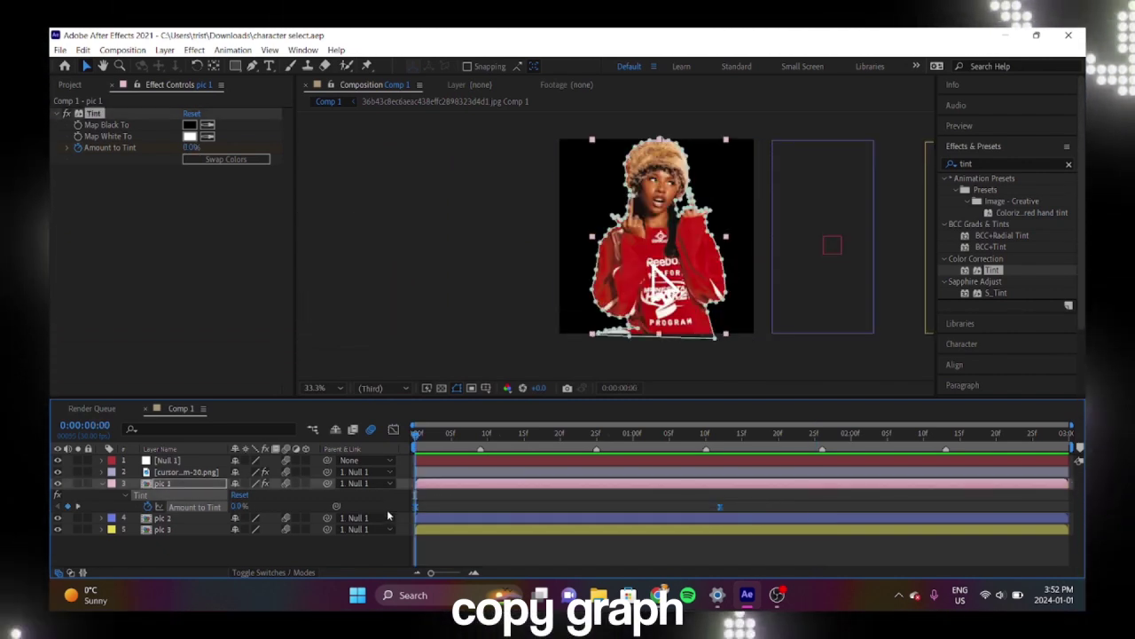
key("space")
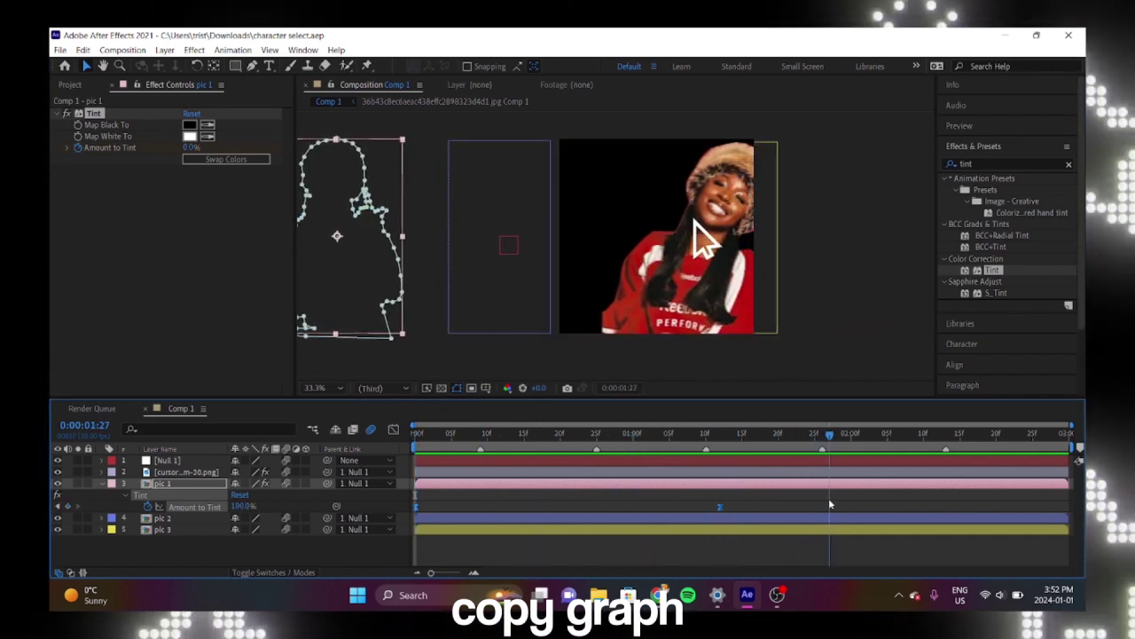
left_click(833, 523)
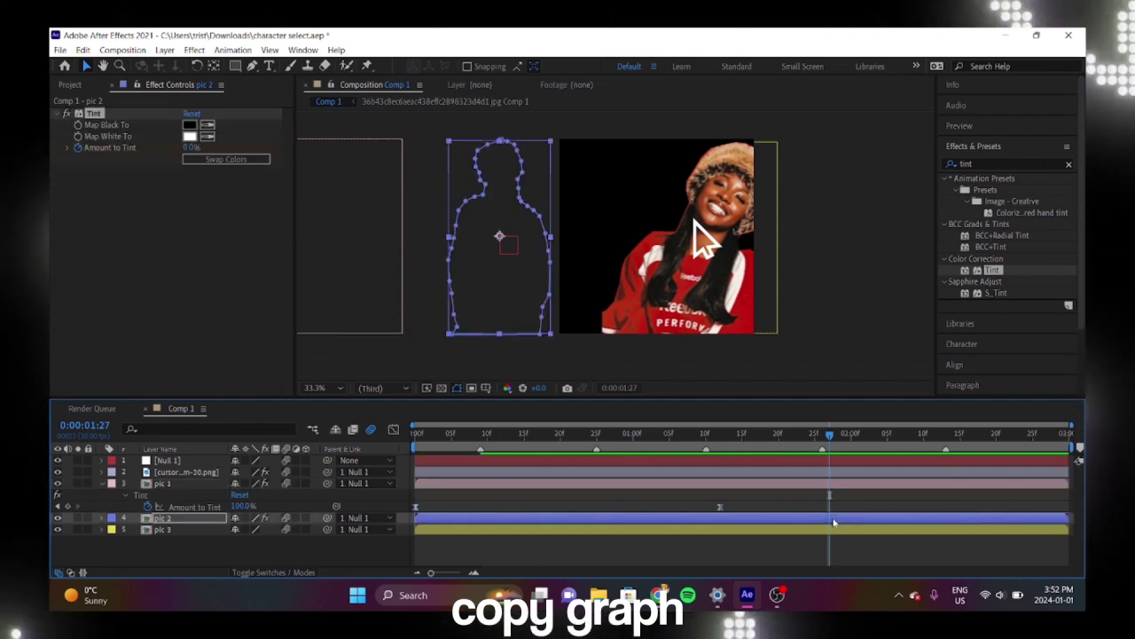
key("u")
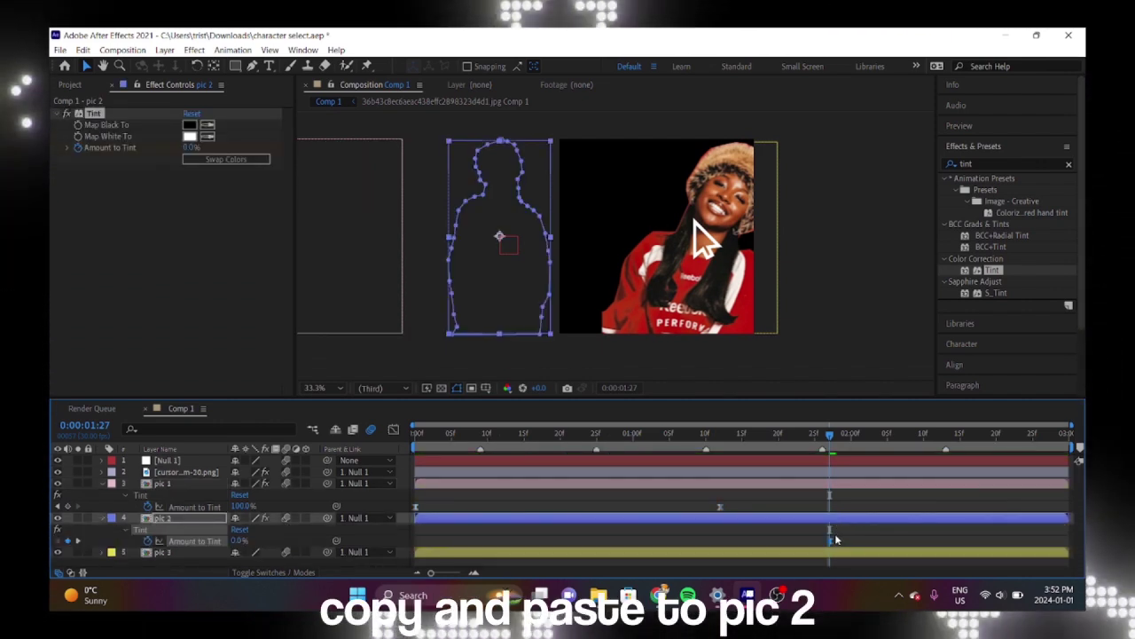
left_click(417, 435)
key("ctrl+v")
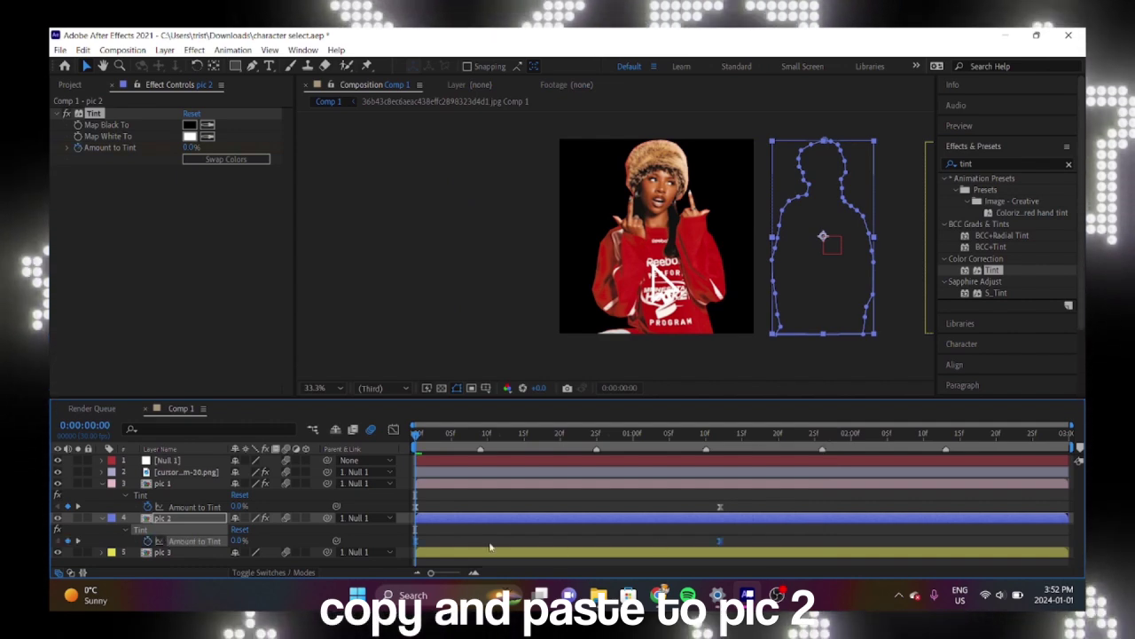
left_click_drag(417, 435, 822, 435)
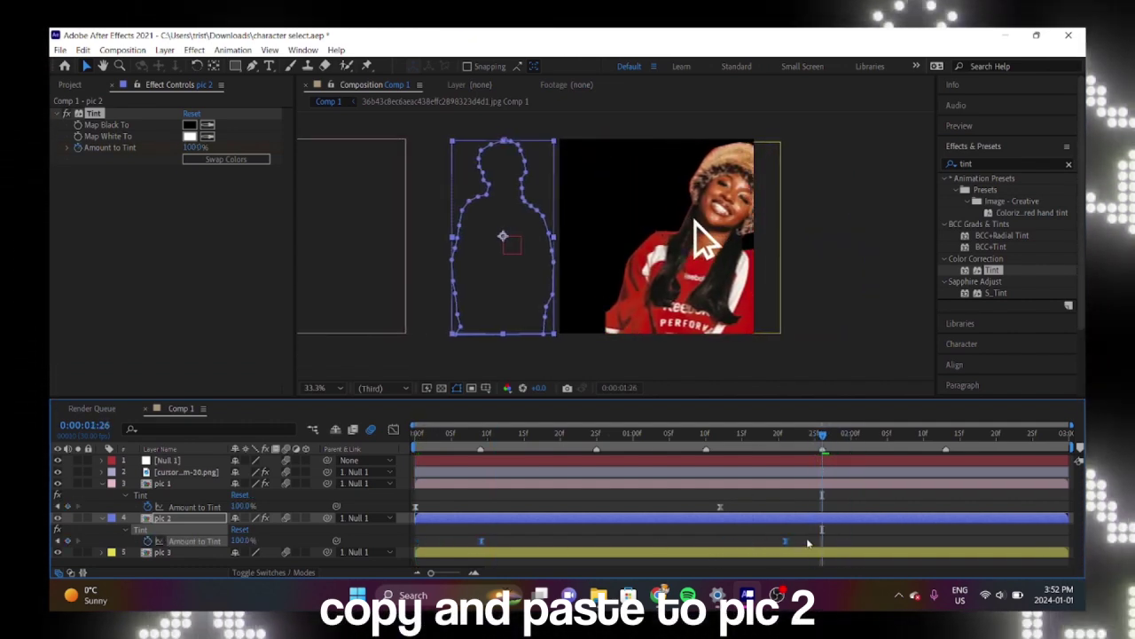
- Preview the staggered tint animation and save the project
key("space")
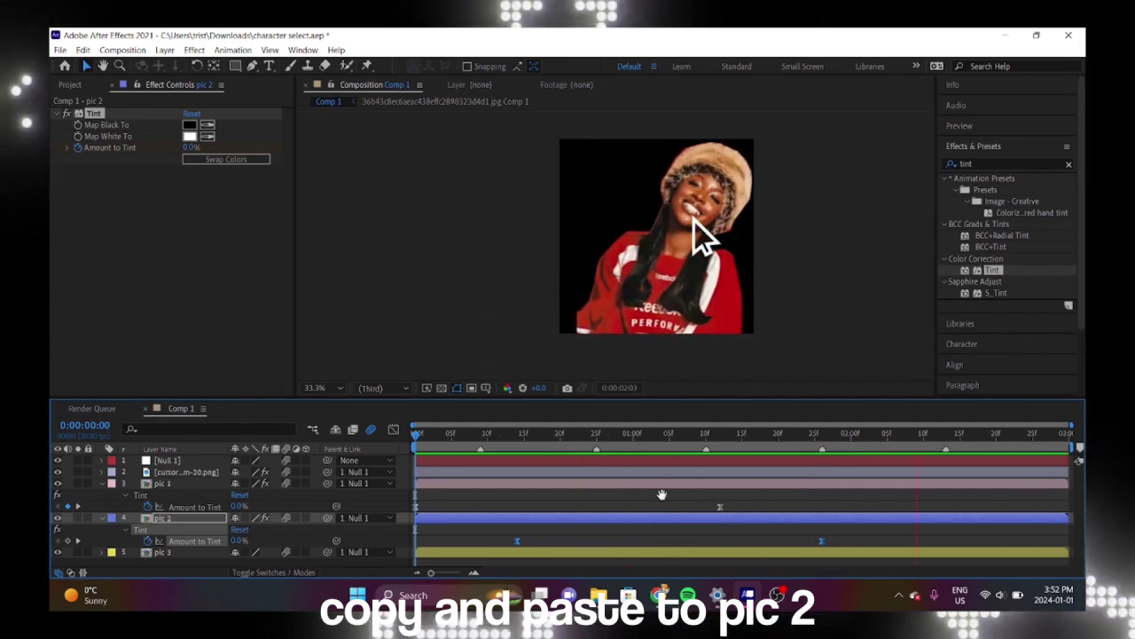
key("ctrl+s")
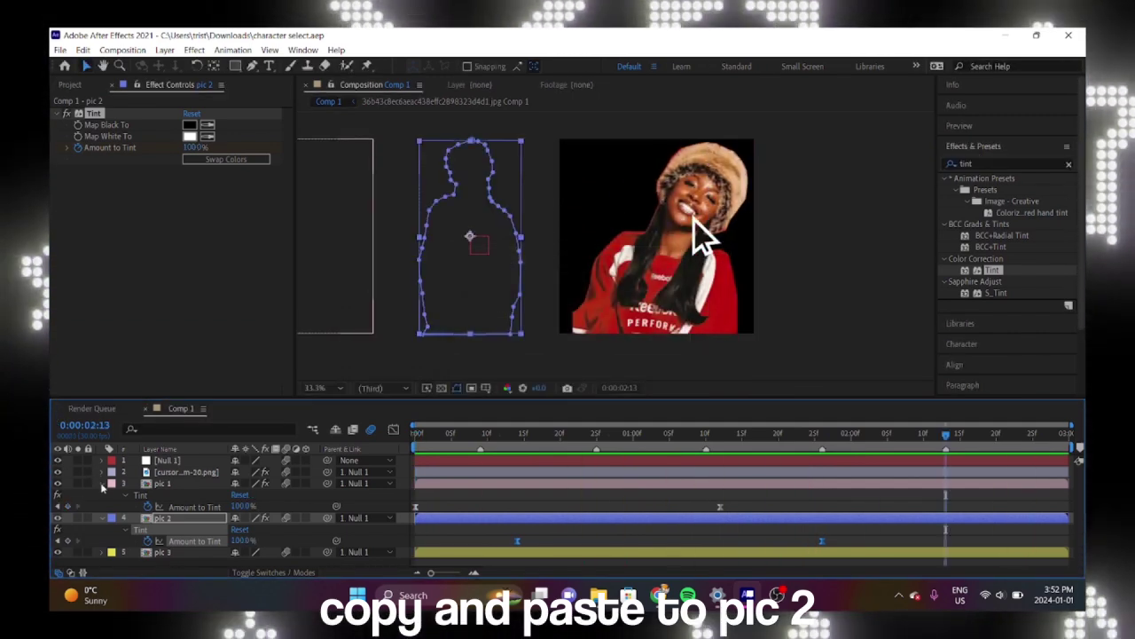
left_click(101, 484)
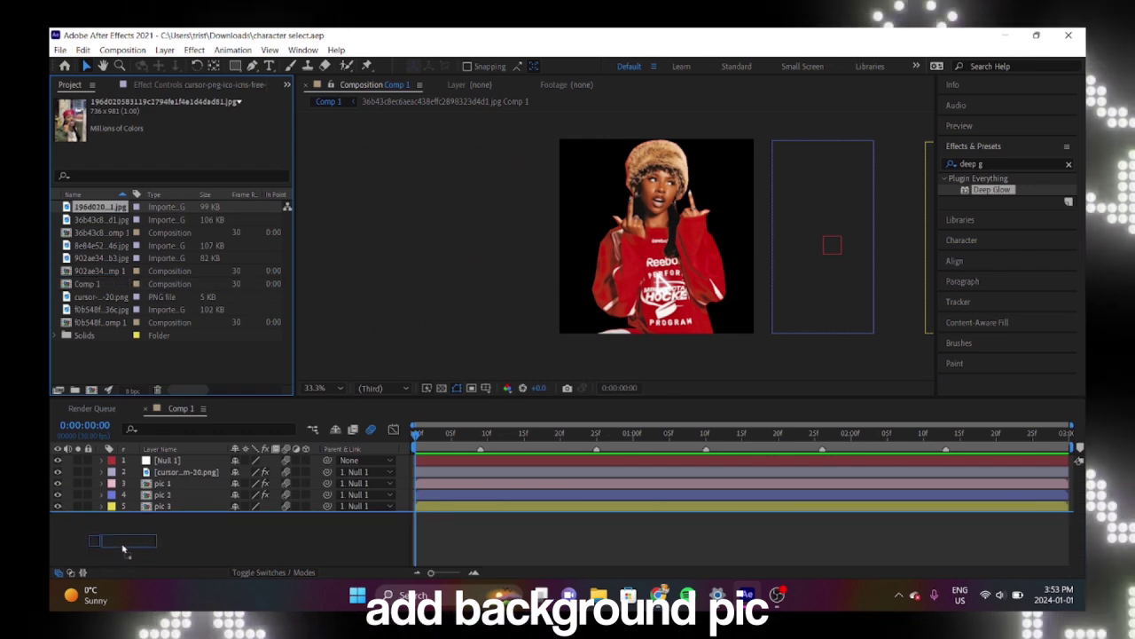
- Add the street photo as a bottom layer scaled to 150%, hiding the other layers
left_click_drag(124, 548, 133, 537)
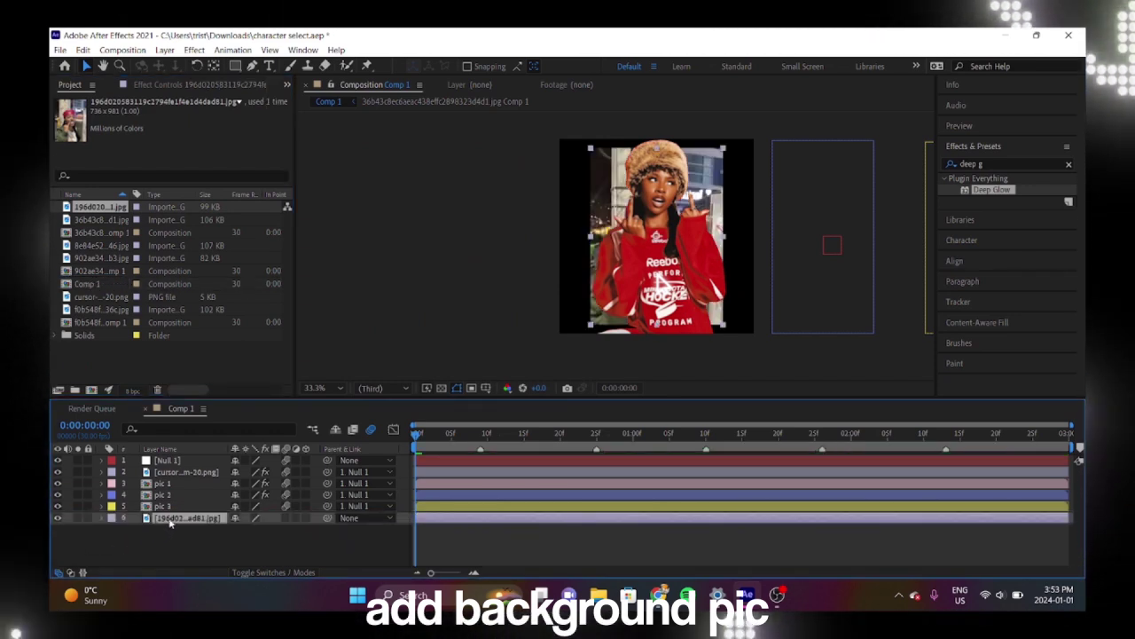
key("s")
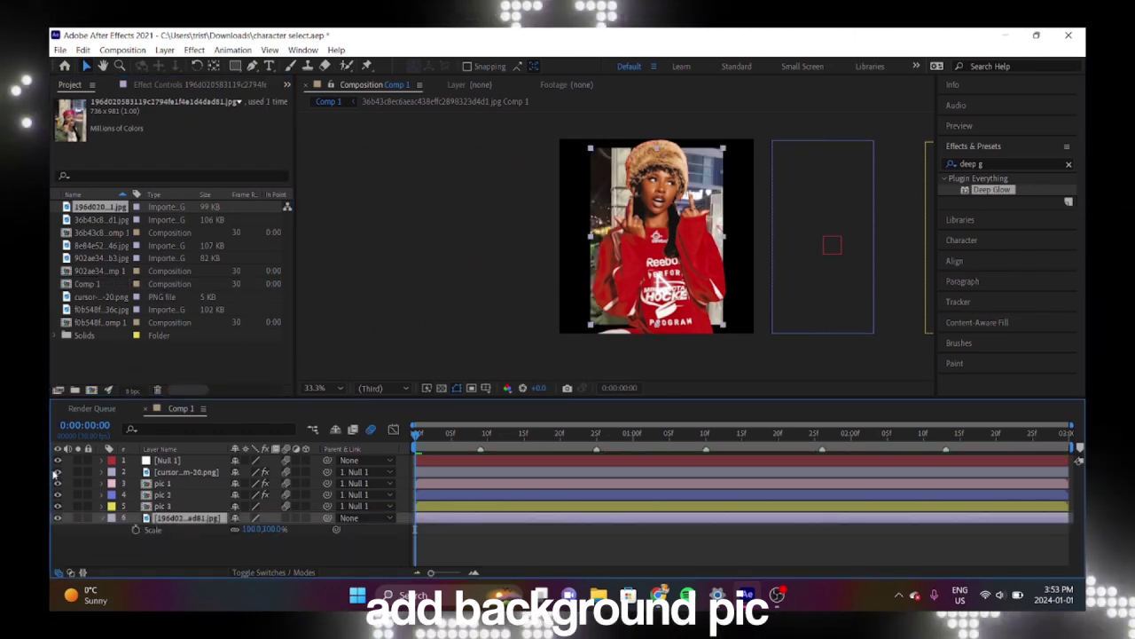
left_click_drag(57, 460, 57, 506)
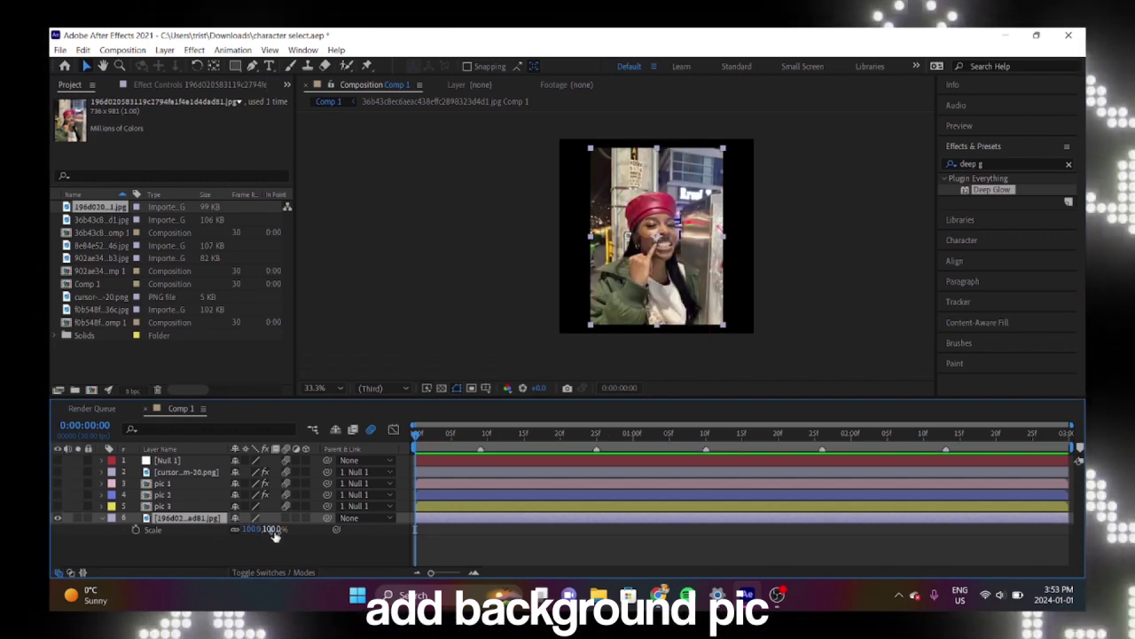
left_click_drag(275, 529, 322, 545)
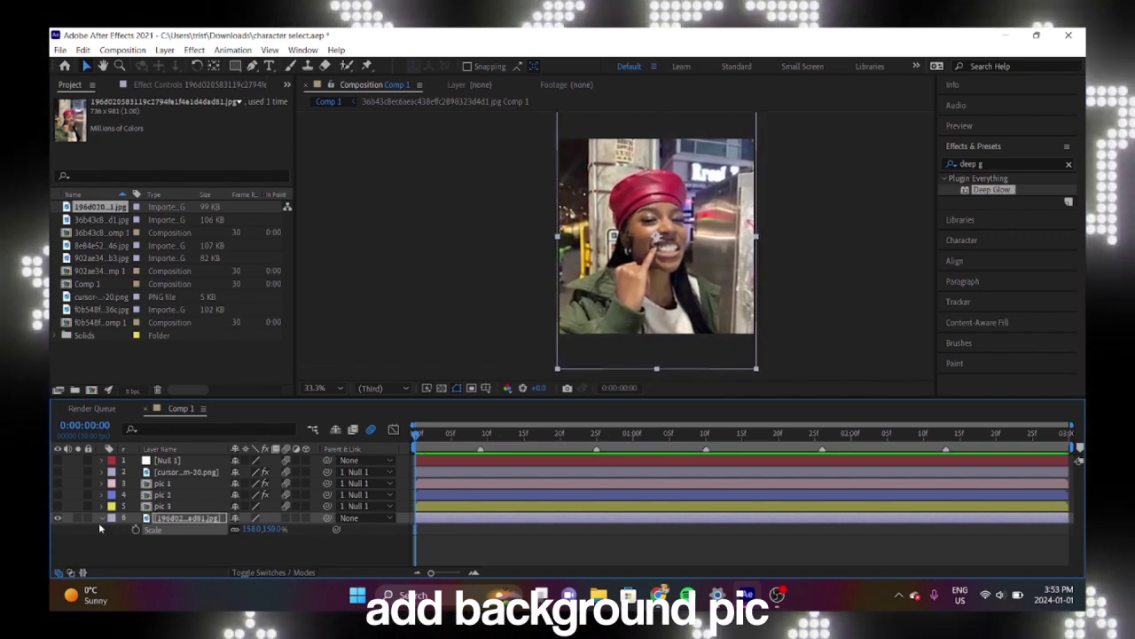
- Position the background photo layer at 540, 386
key("p")
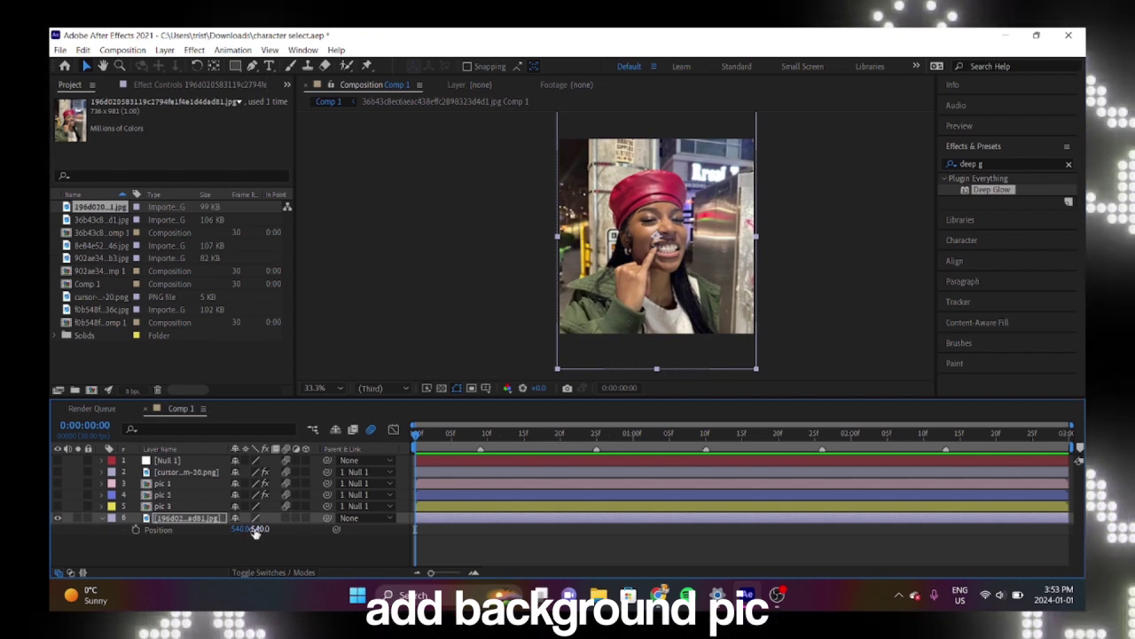
left_click_drag(256, 531, 171, 484)
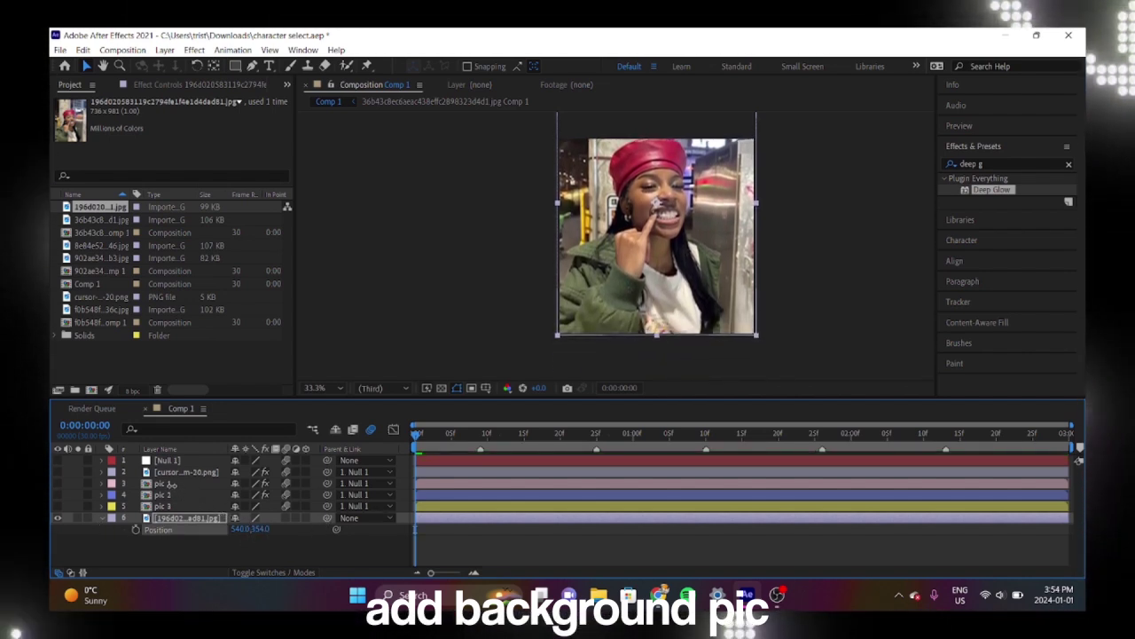
left_click_drag(171, 484, 179, 506)
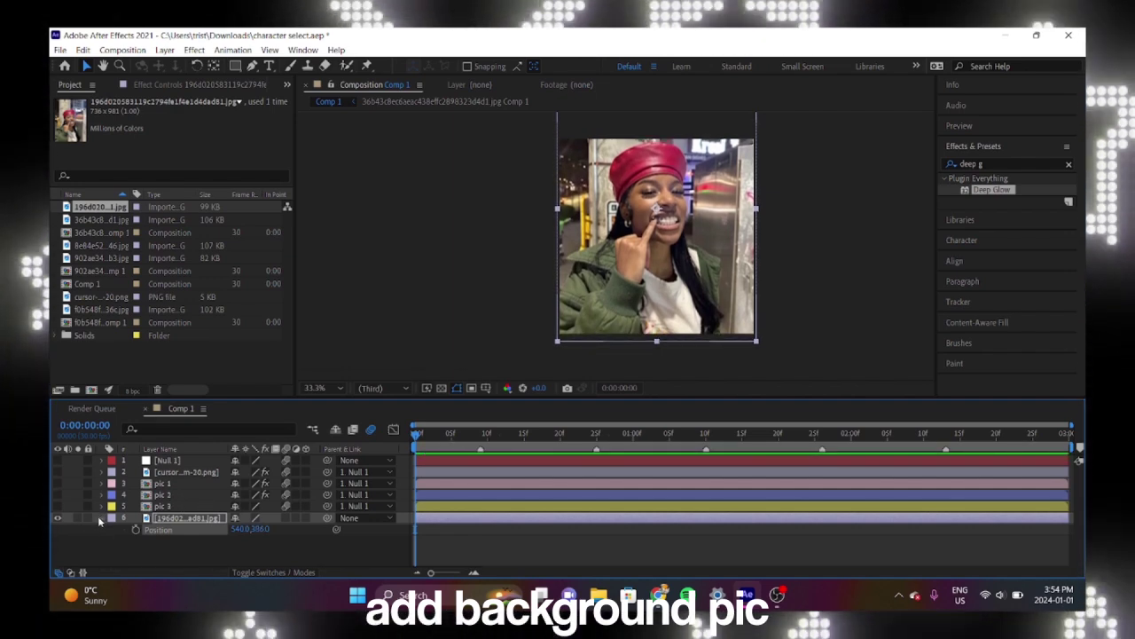
left_click(101, 518)
right_click(157, 522)
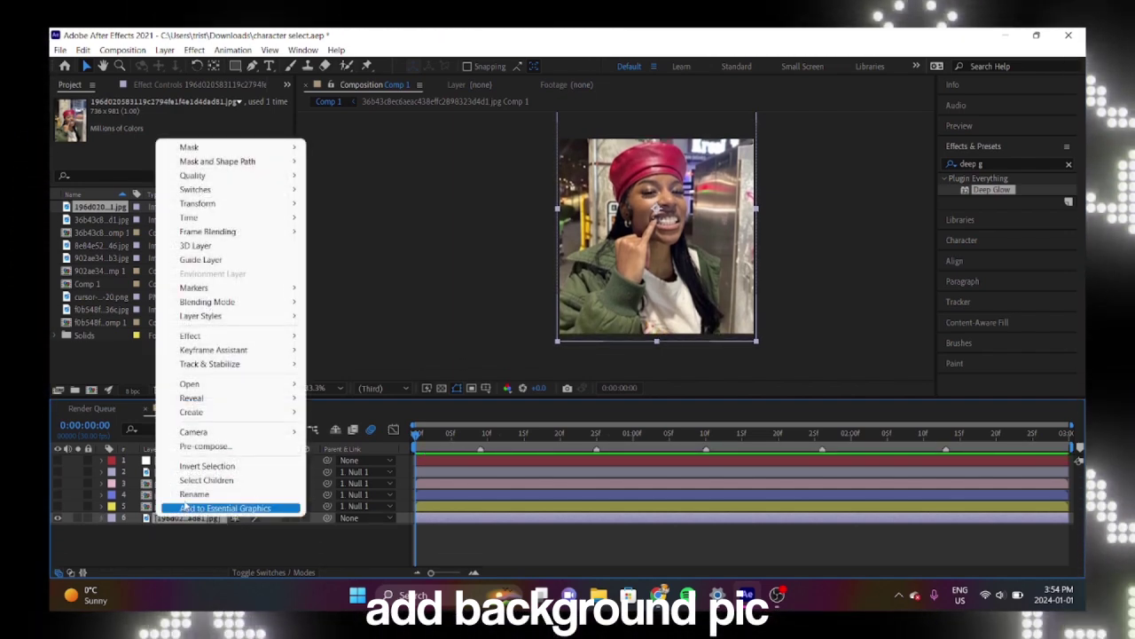
- Pre-compose the background photo, rename the precomp 'background pic' and give it a Green label
left_click(182, 446)
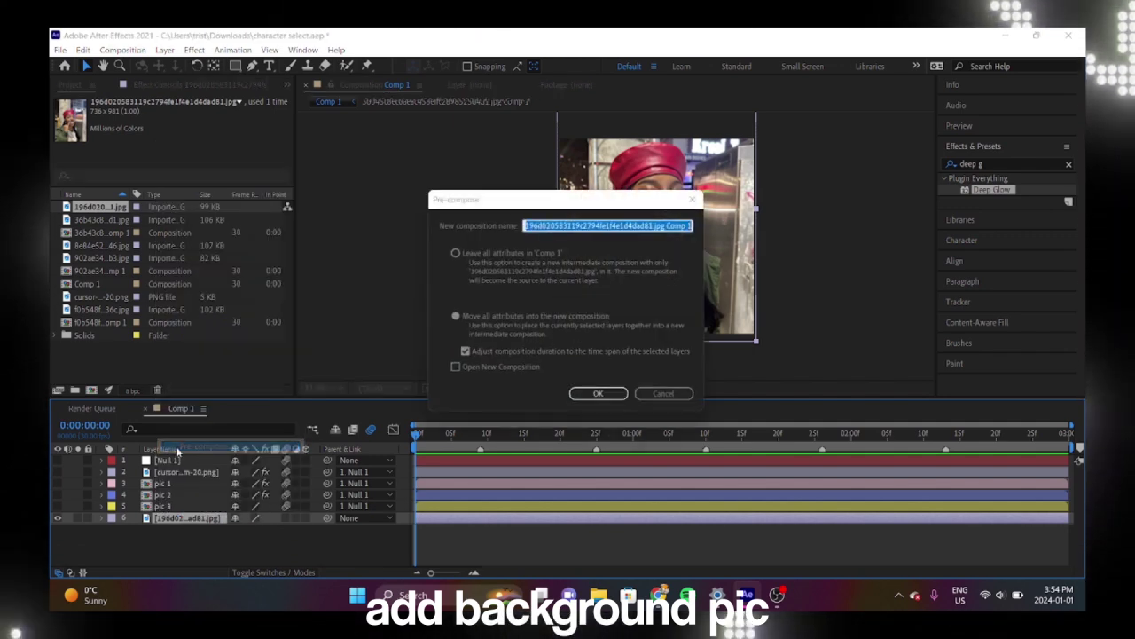
left_click(598, 393)
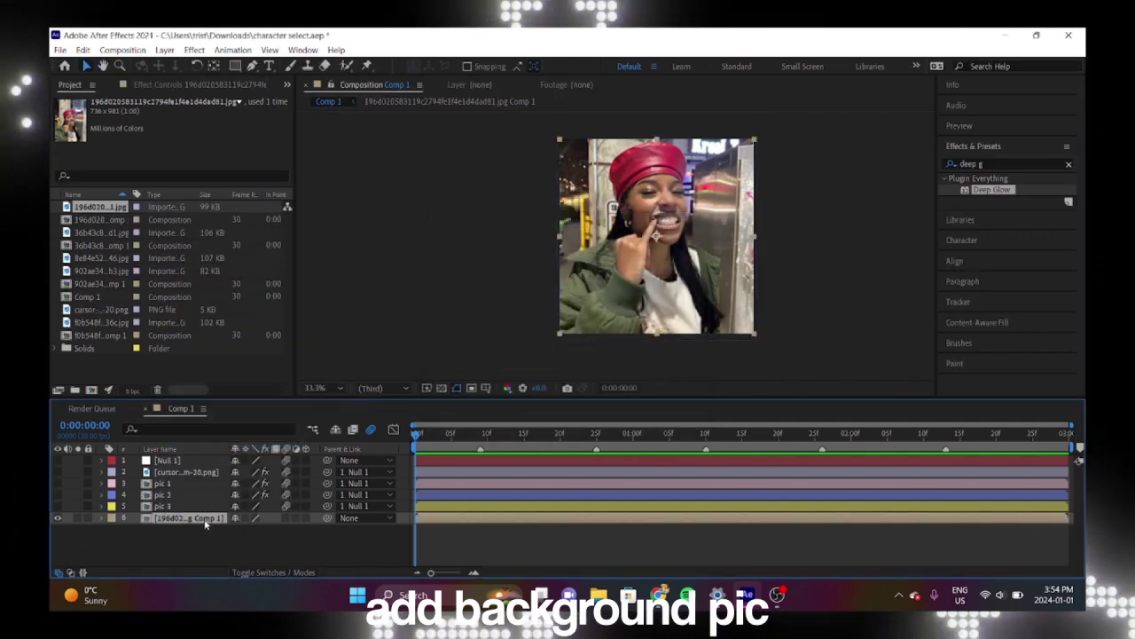
right_click(206, 524)
left_click(255, 498)
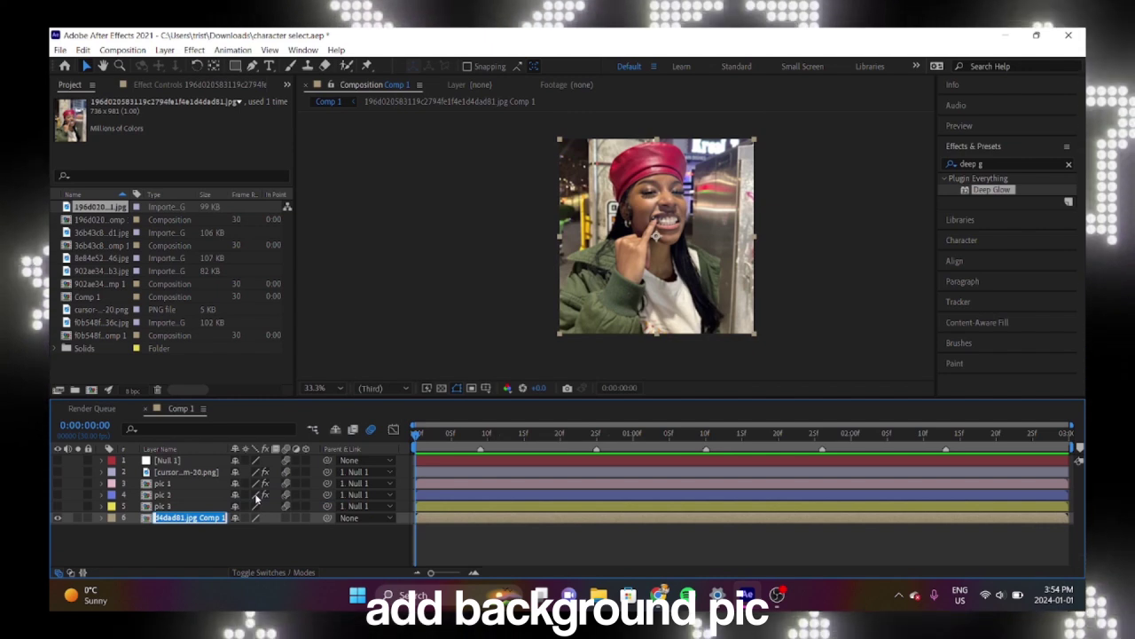
type("backgrou")
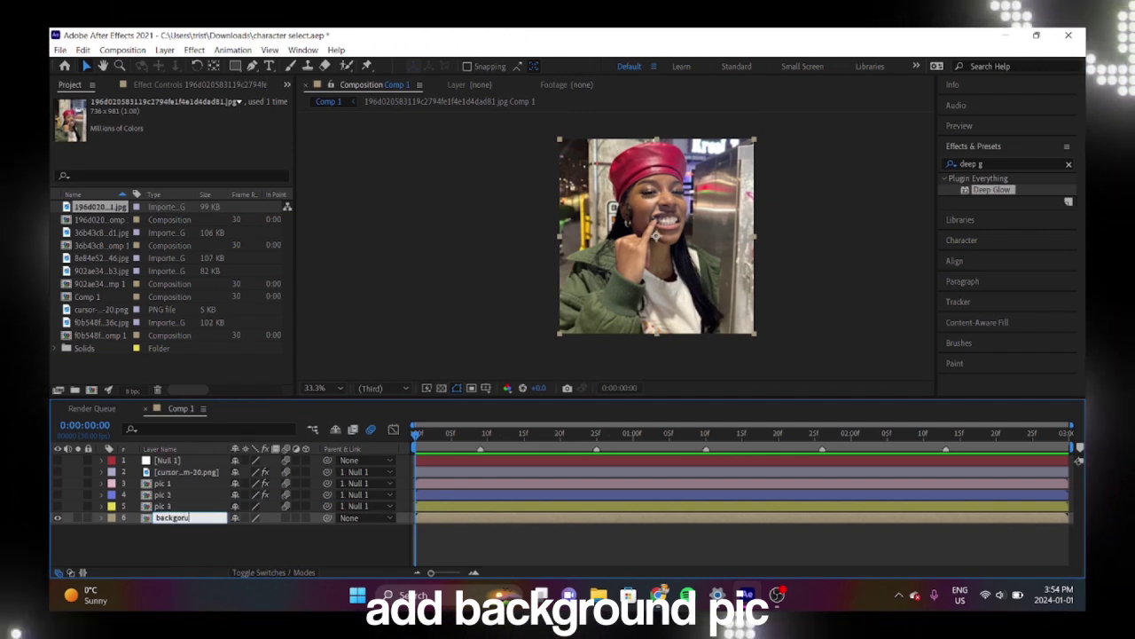
type("nd")
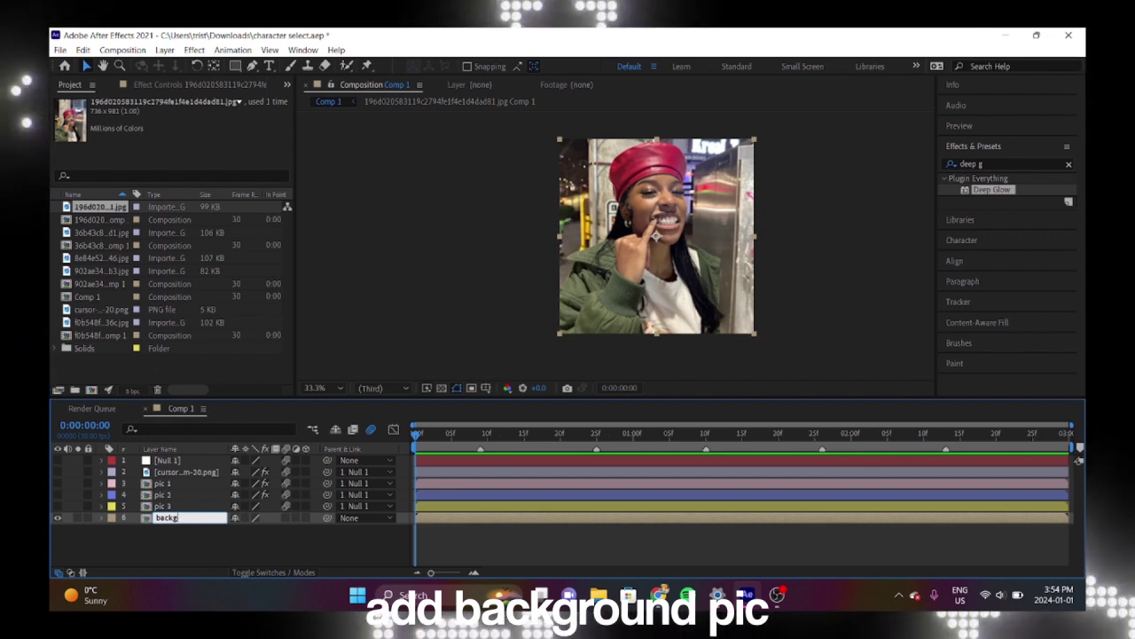
type("d pic")
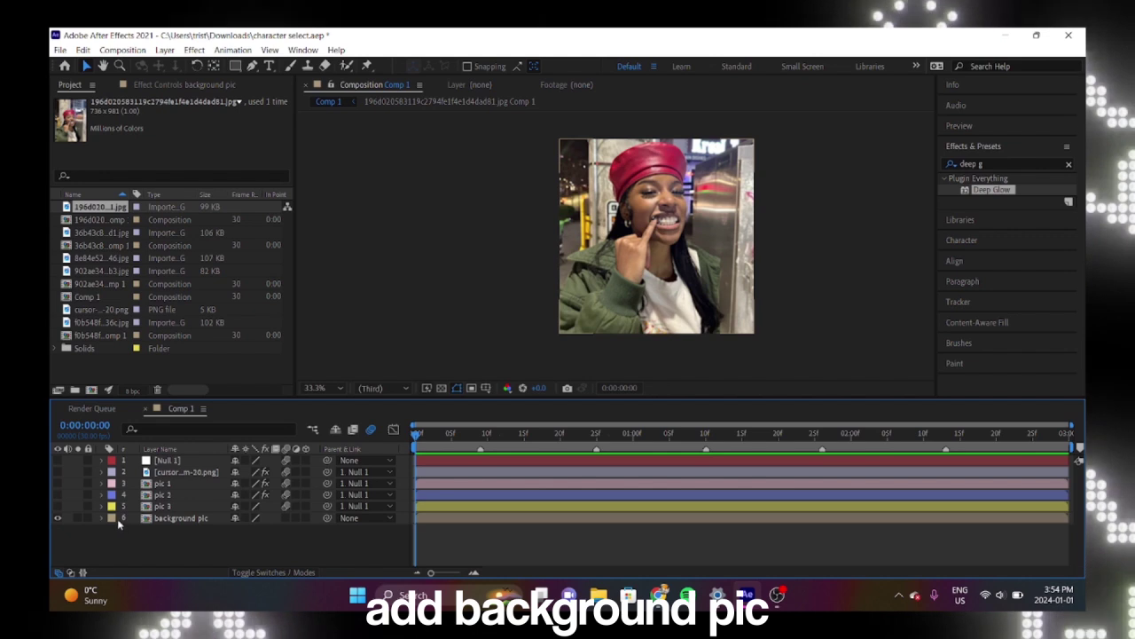
left_click(111, 517)
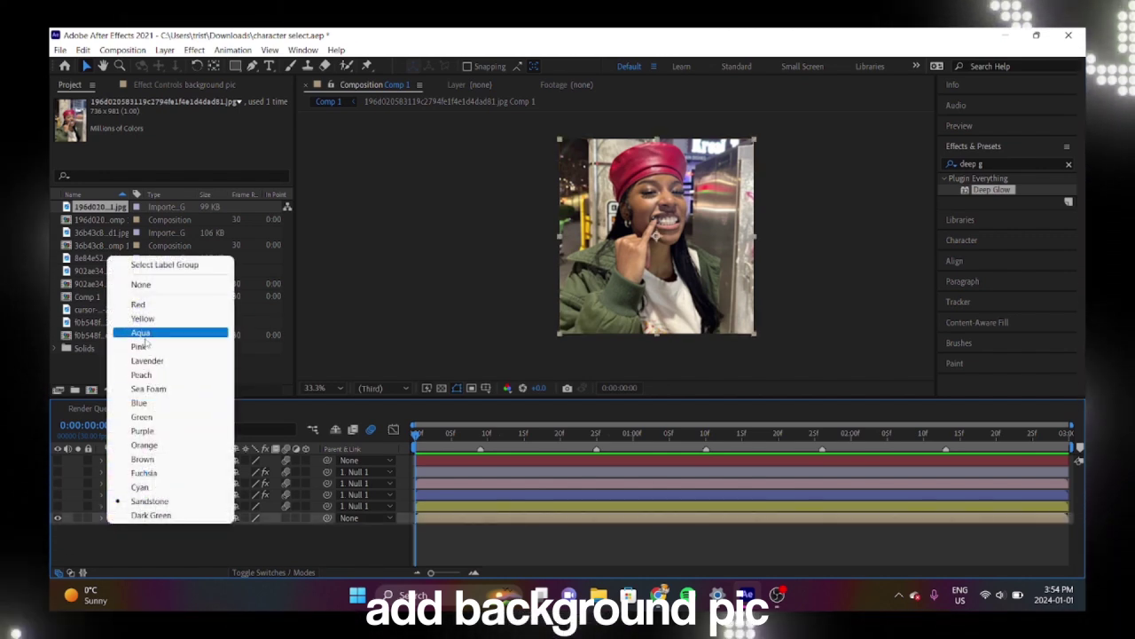
left_click(164, 422)
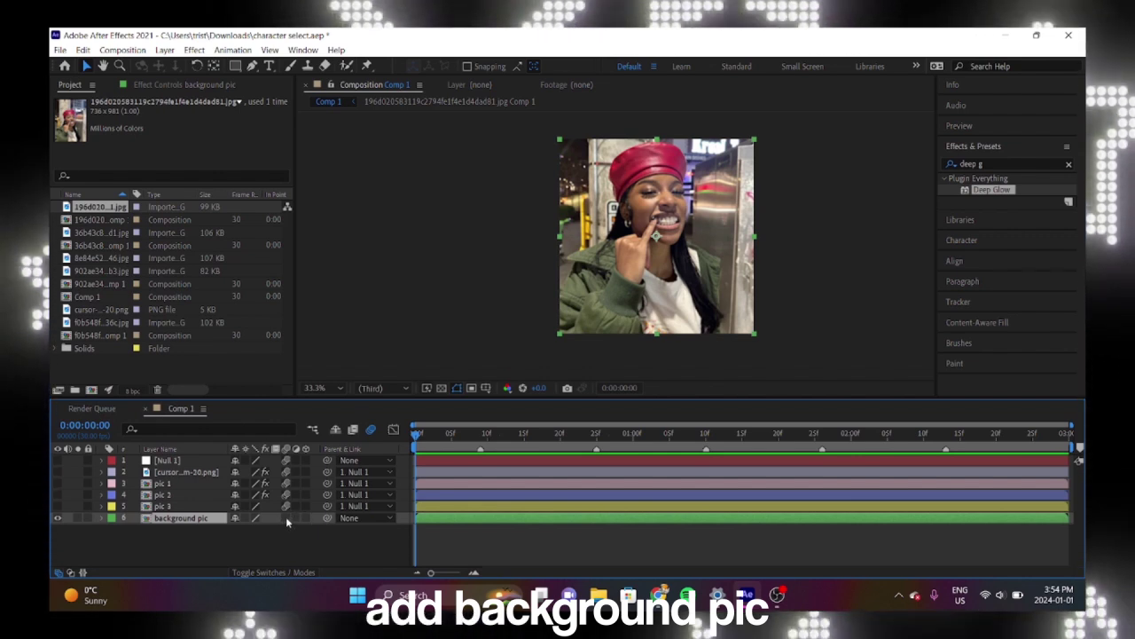
left_click(57, 506)
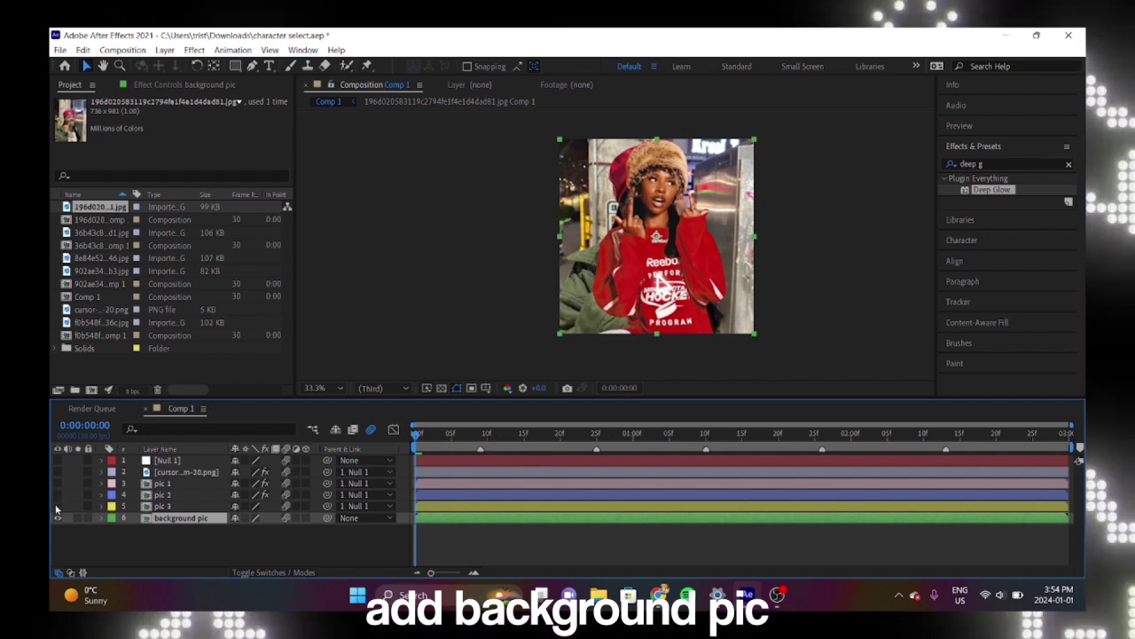
left_click(57, 505)
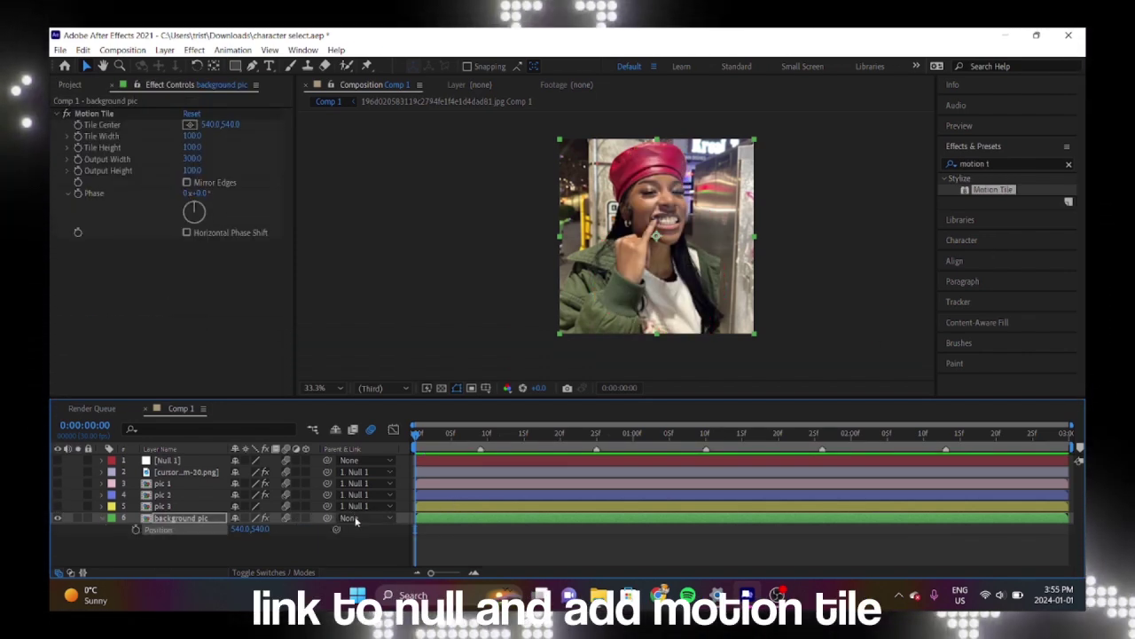
- Parent background pic to Null 1 and widen its Motion Tile output to fill the comp
left_click(355, 519)
left_click(374, 432)
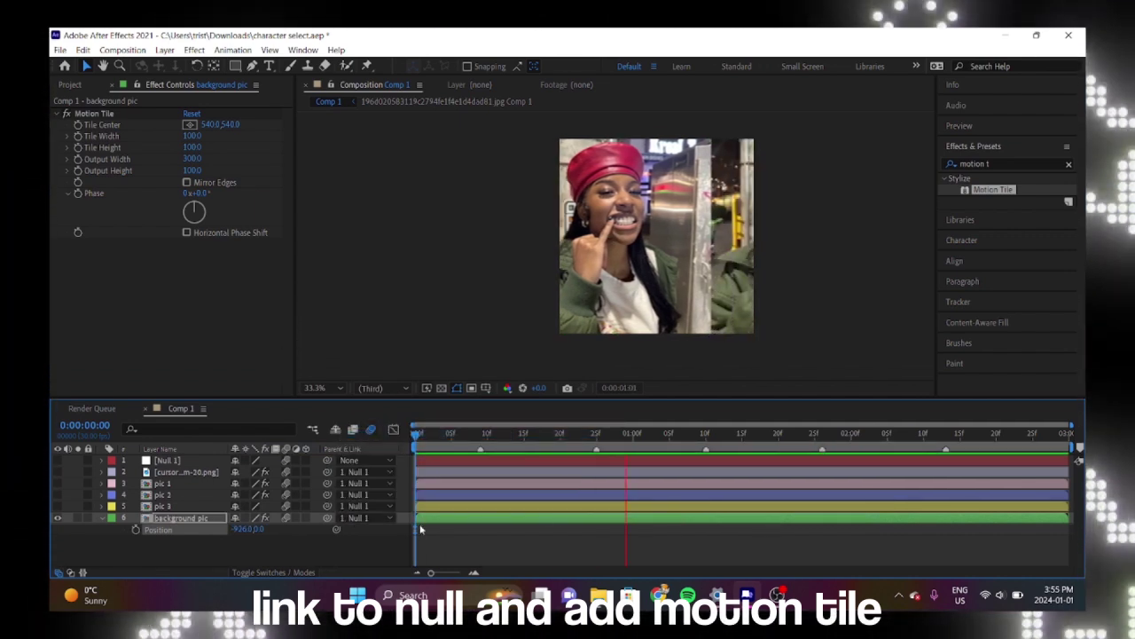
key("space")
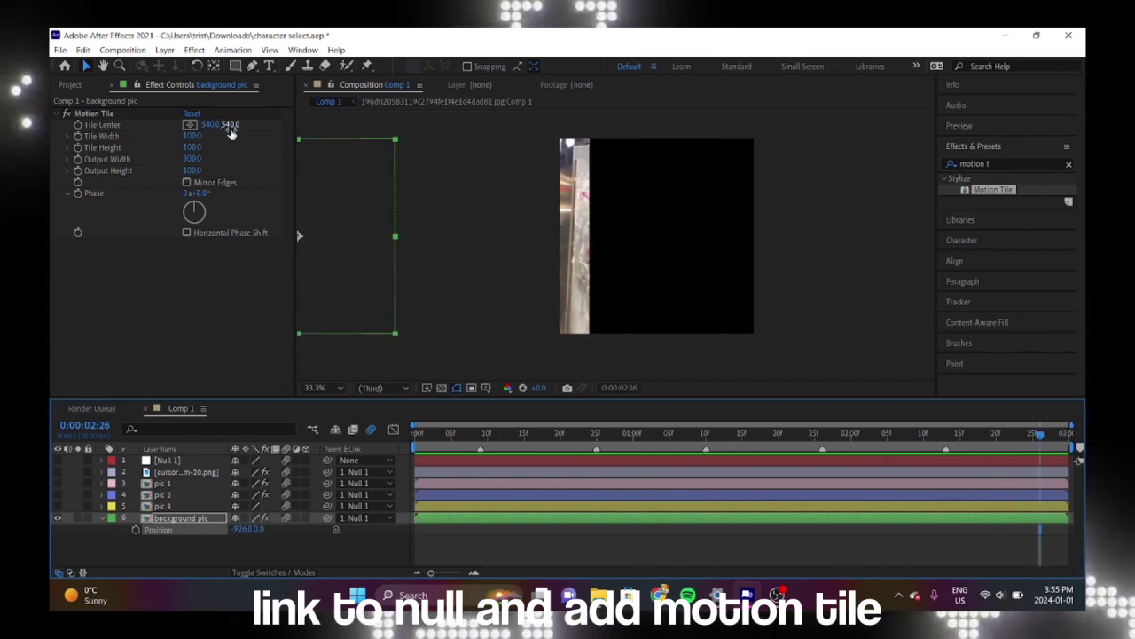
left_click_drag(195, 157, 212, 155)
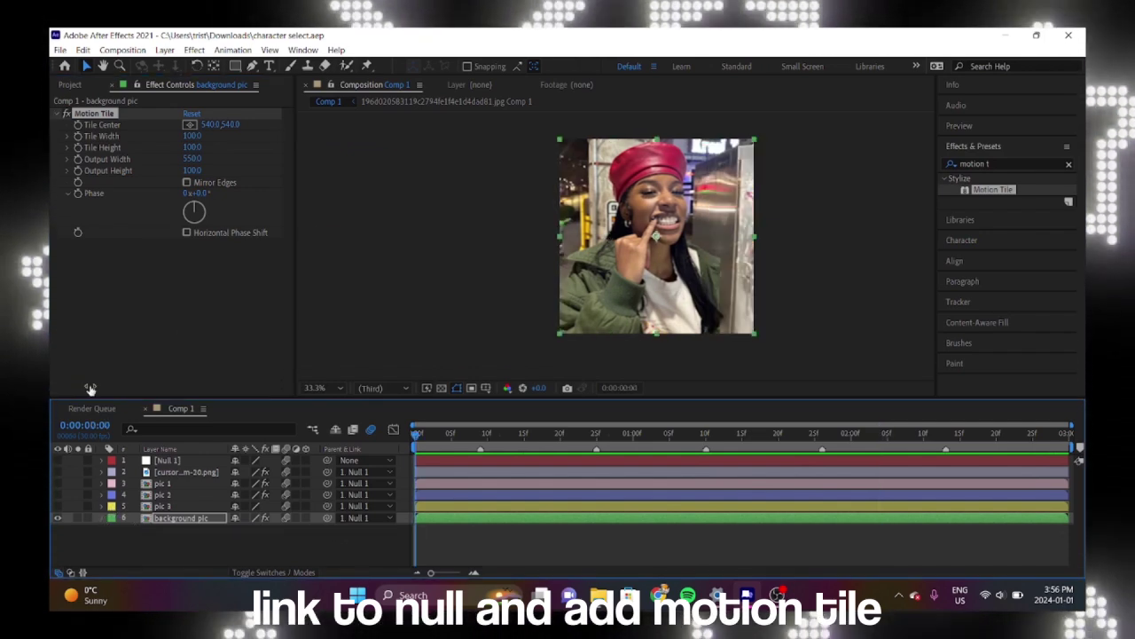
- Add a new adjustment layer and filter Effects & Presets with 's_p'
left_click(165, 50)
mouse_move(257, 65)
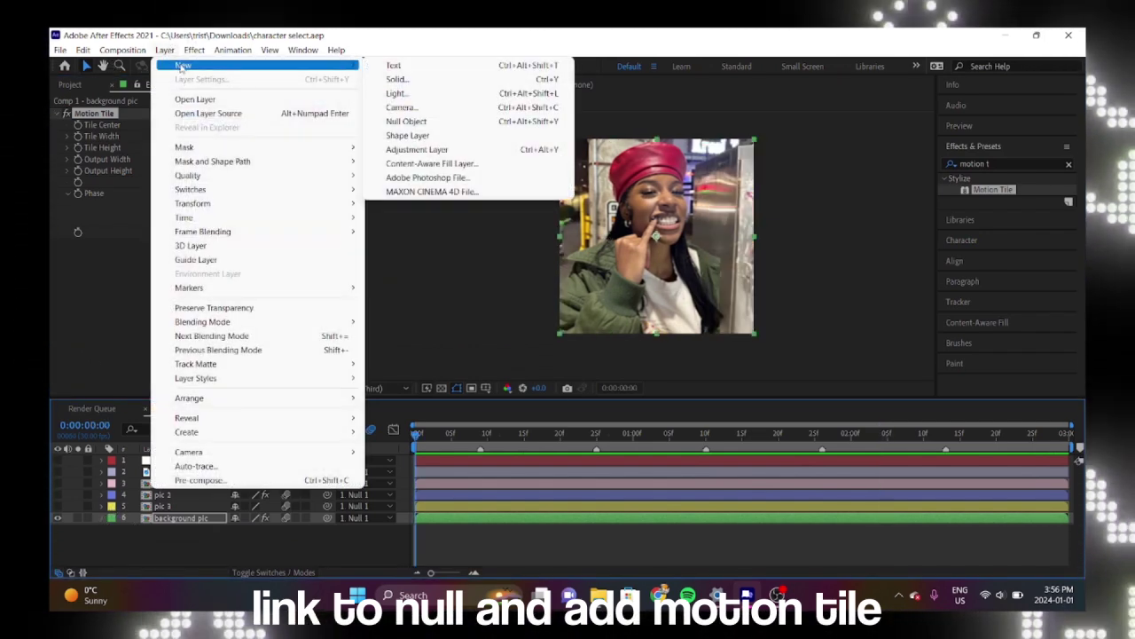
left_click(445, 151)
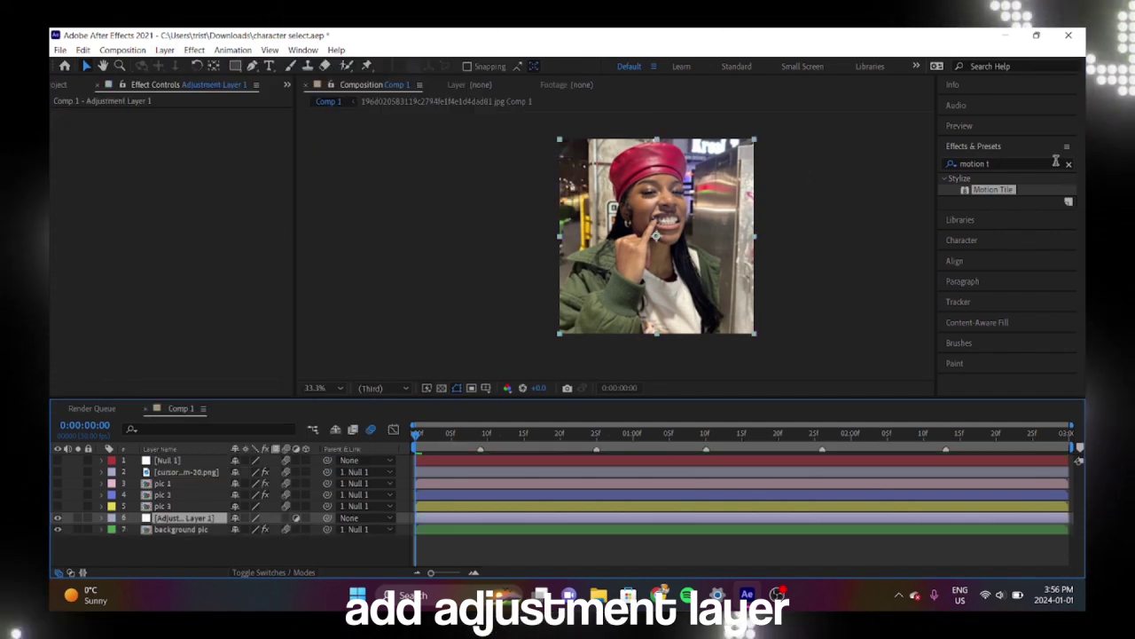
left_click(1069, 165)
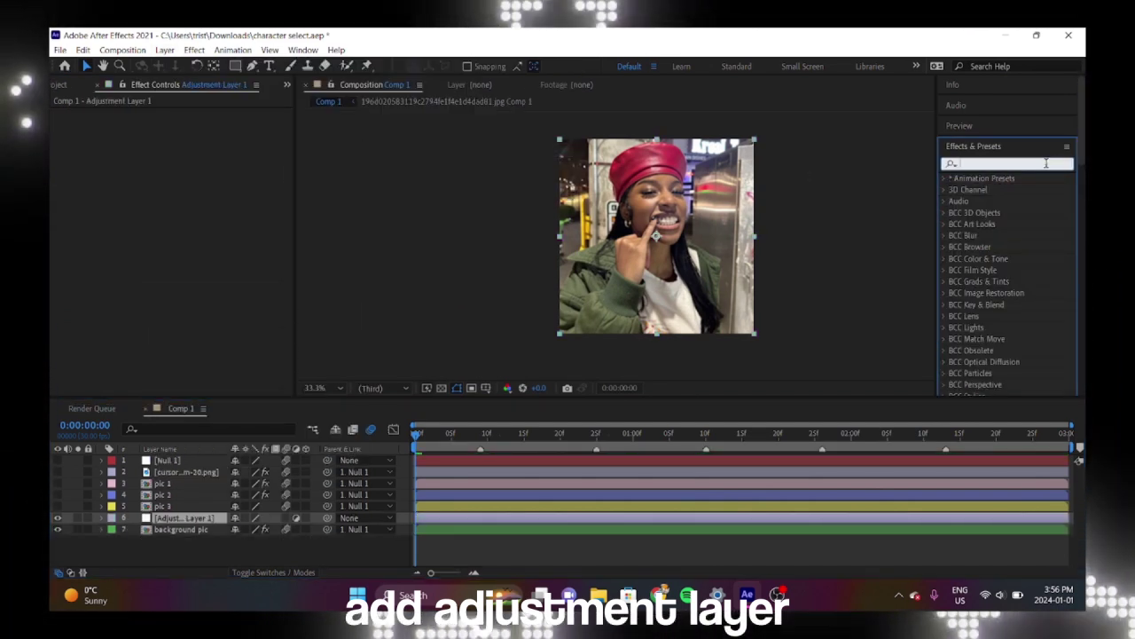
type("s_p")
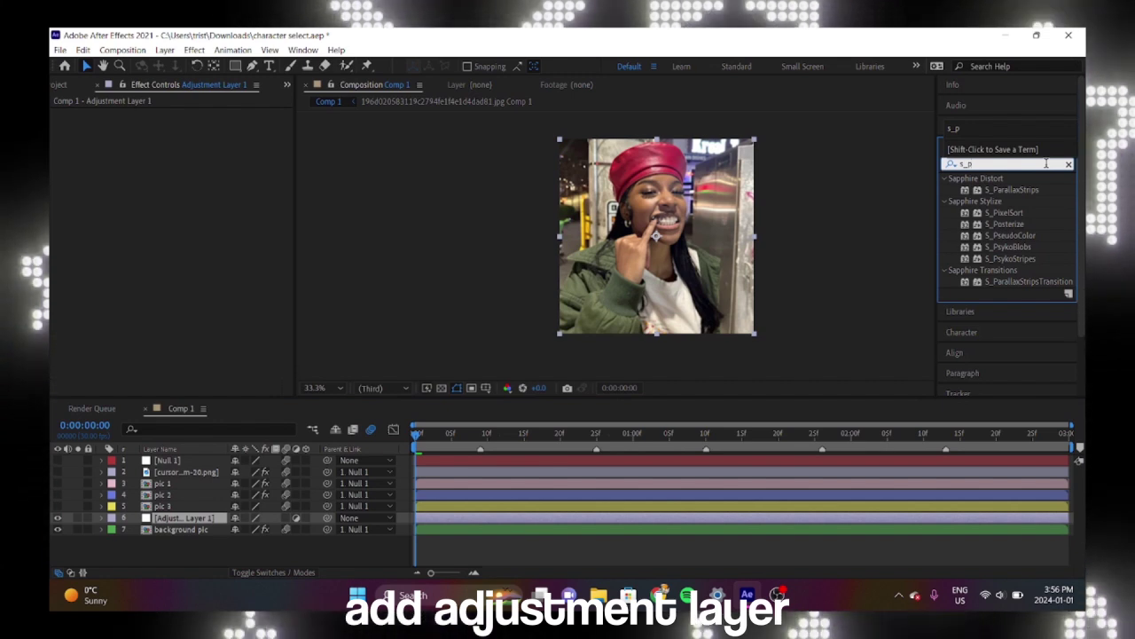
- Apply S_PseudoColor to Adjustment Layer 1, lowering Saturation to 0.260 with Brightness kept at 1.000
left_click_drag(1011, 235, 730, 519)
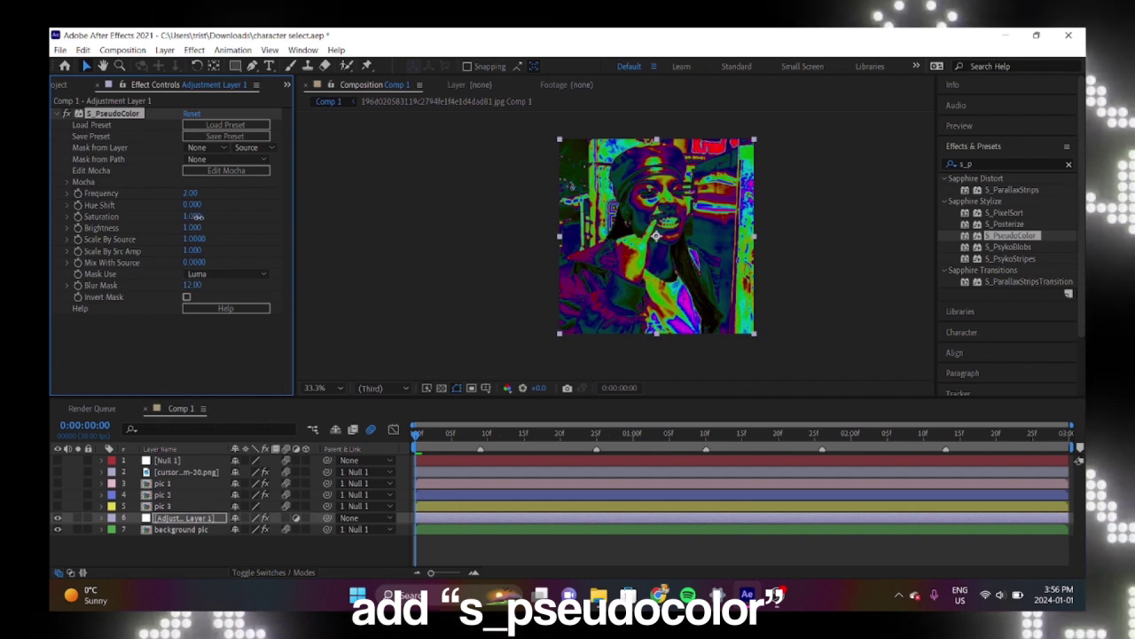
left_click_drag(213, 219, 164, 227)
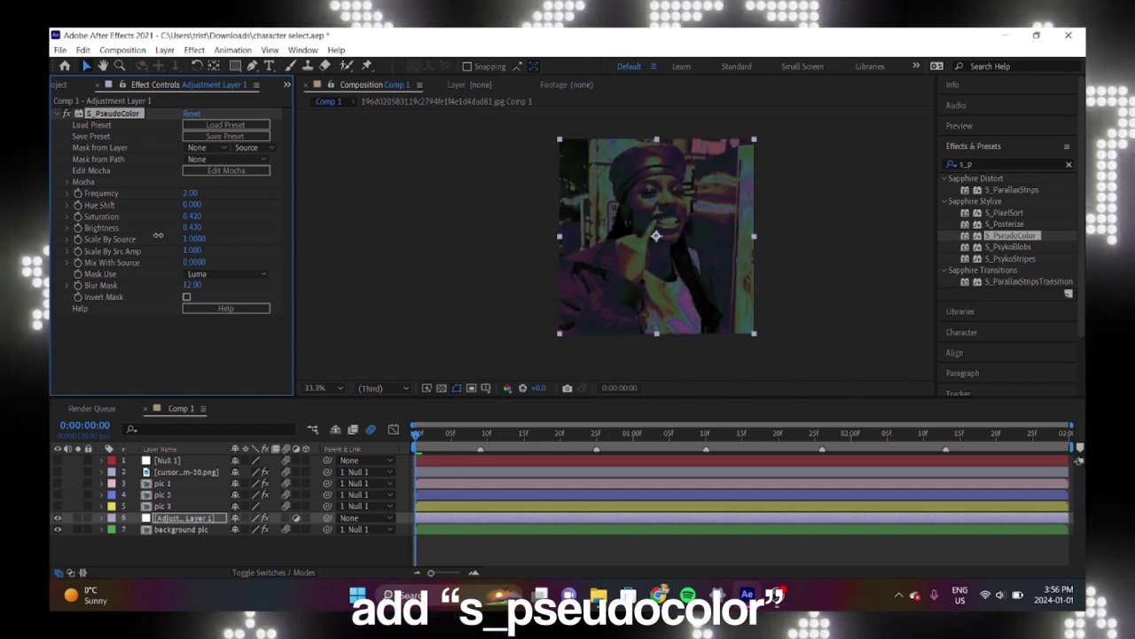
left_click_drag(192, 228, 191, 235)
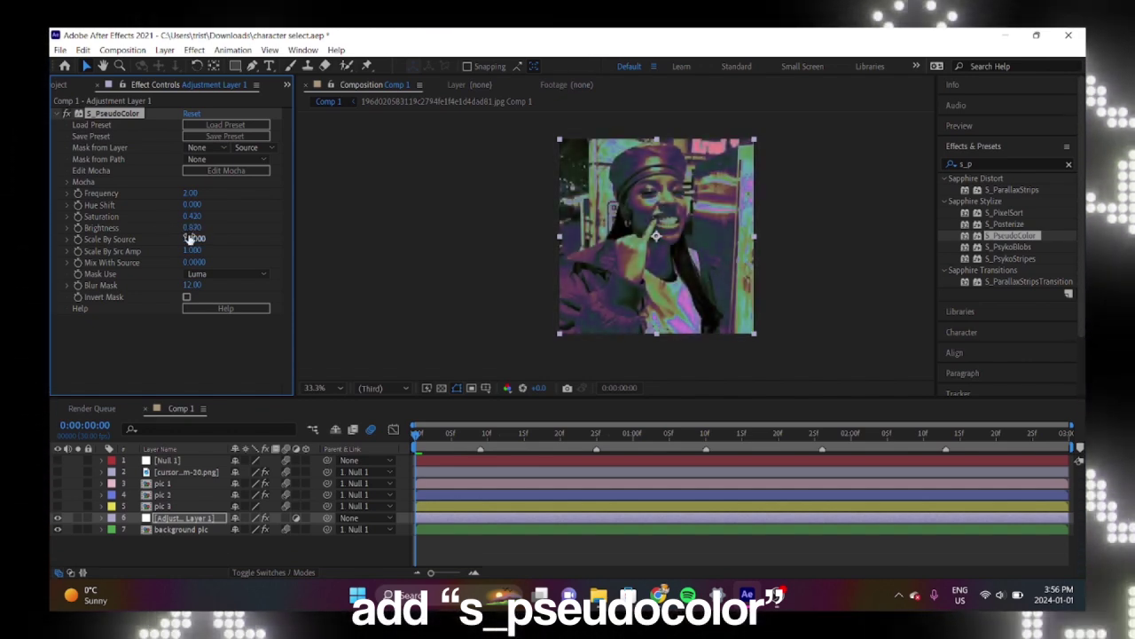
mouse_move(192, 228)
left_mouse_down()
mouse_move(189, 216)
mouse_move(181, 225)
left_mouse_up()
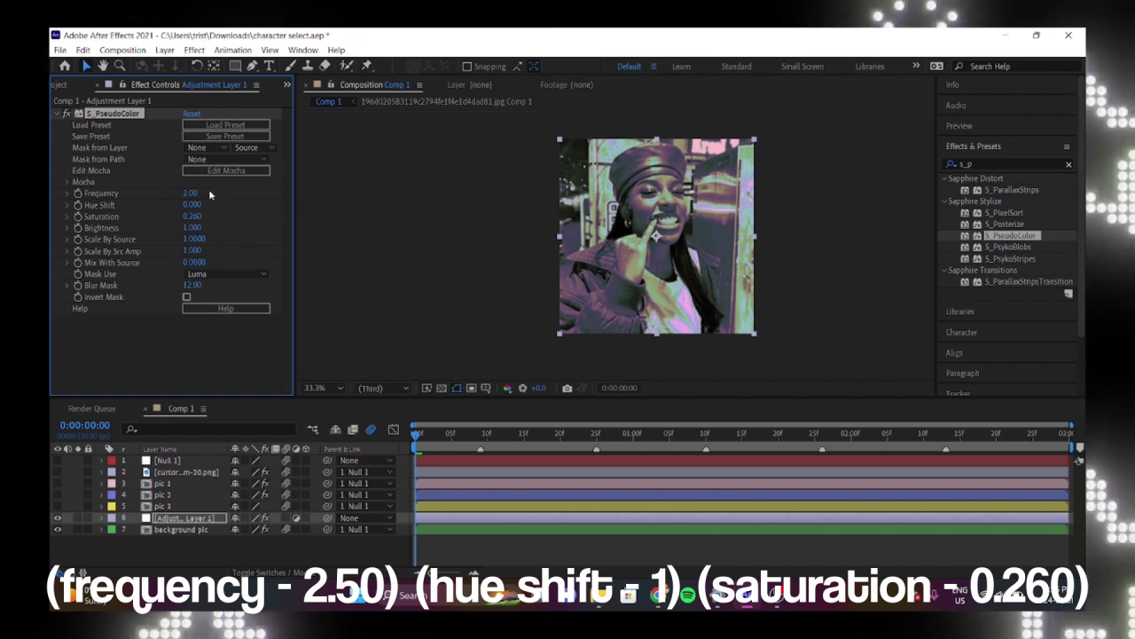
- Raise S_PseudoColor Frequency to 2.50 and set Hue Shift to 0.130, then preview
left_click_drag(196, 190, 200, 192)
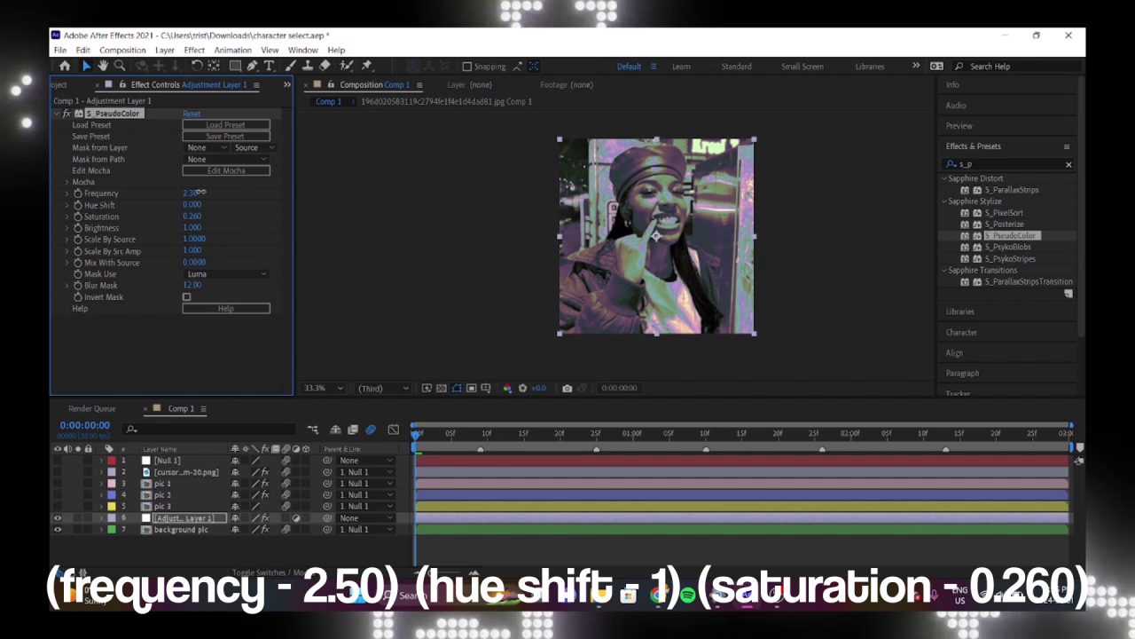
left_click_drag(194, 204, 245, 198)
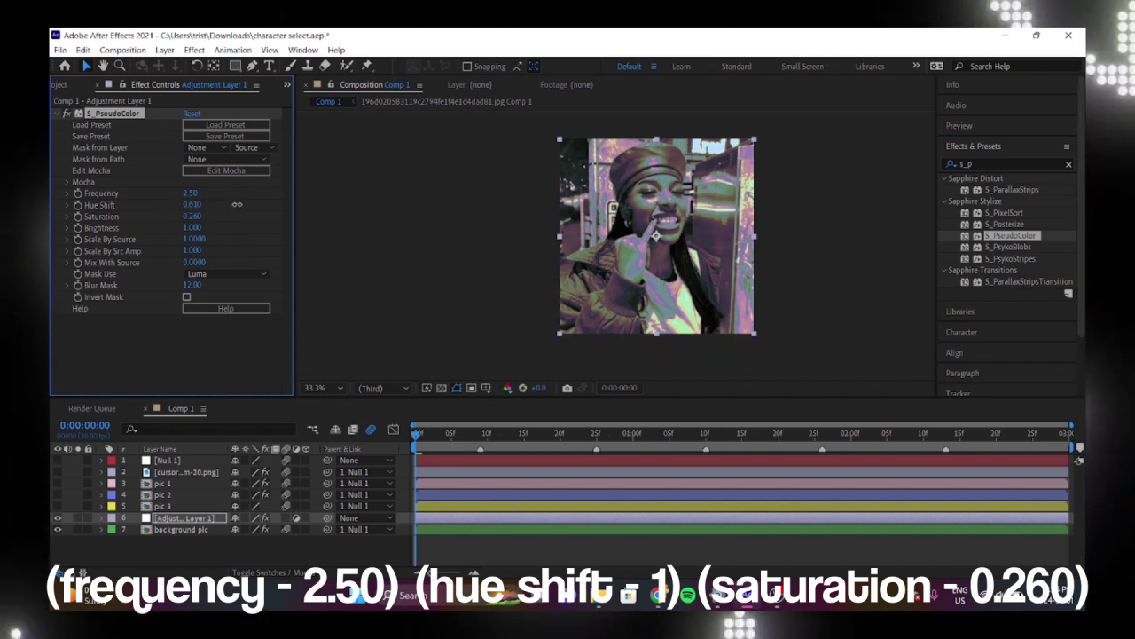
left_click_drag(237, 204, 234, 209)
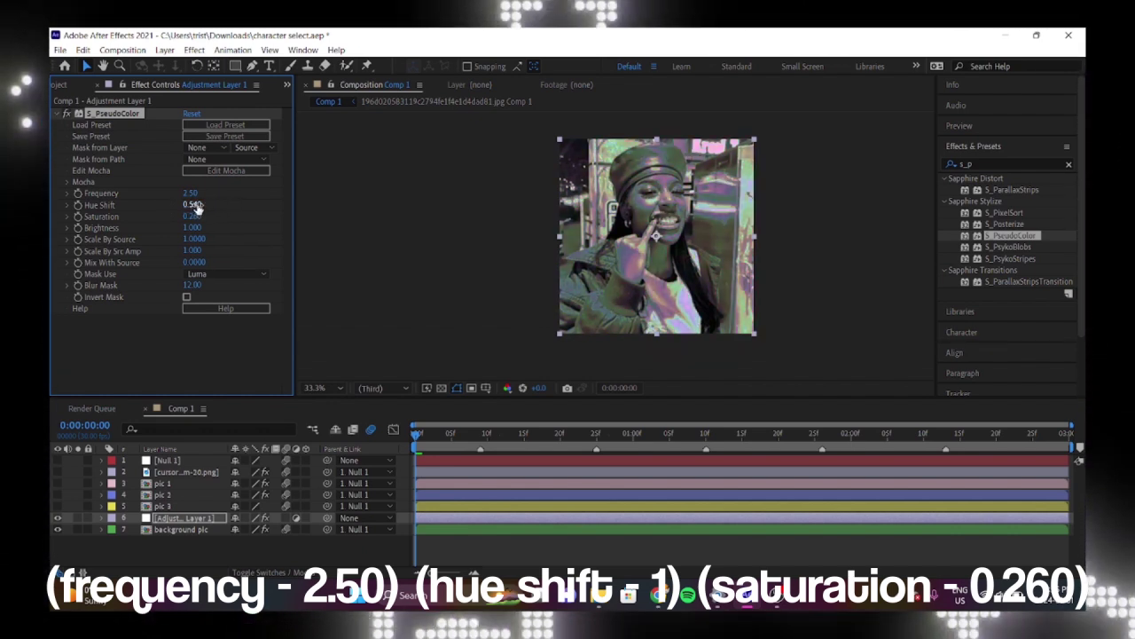
left_click_drag(197, 207, 181, 216)
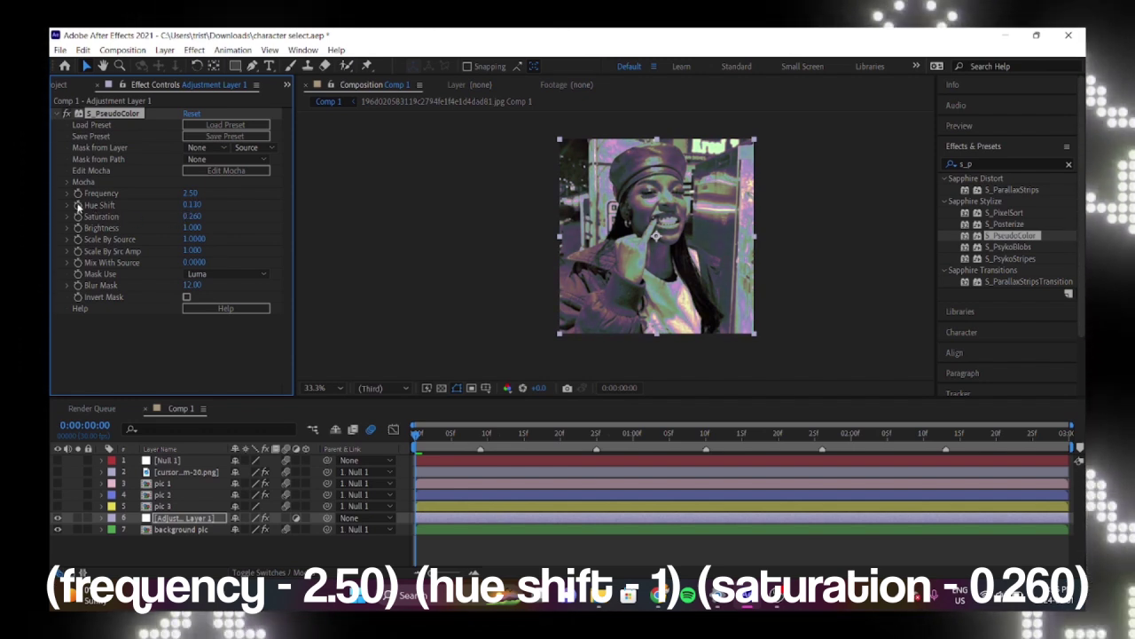
key("space")
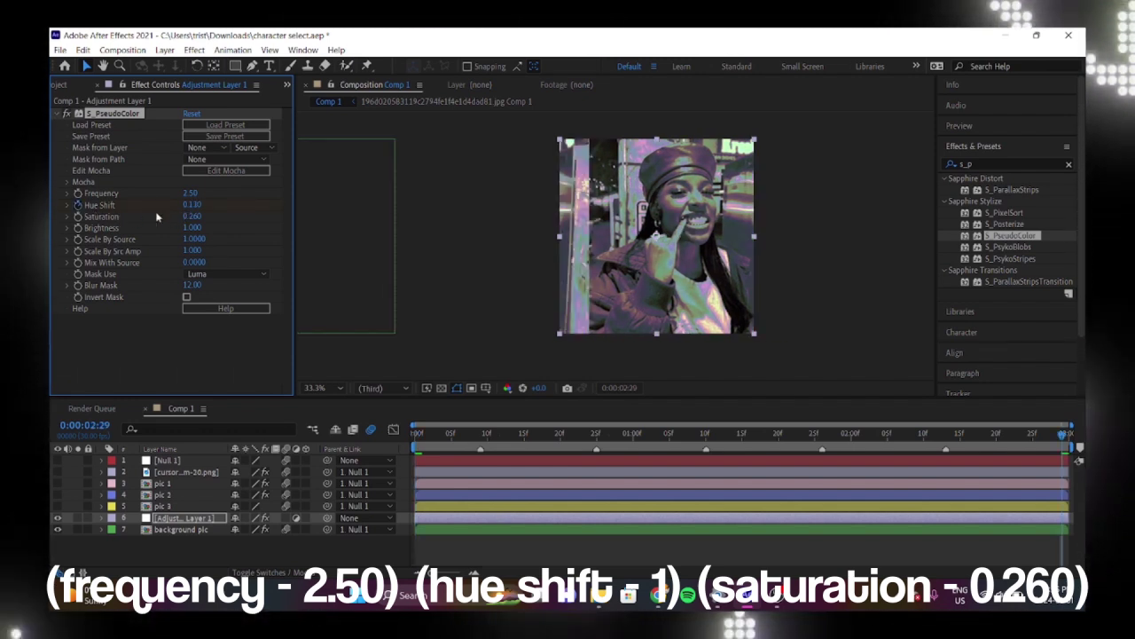
- Set Hue Shift to 0.110, show the cursor and pic 1–3 layers, preview, and save character select.aep
mouse_move(190, 204)
left_mouse_down()
mouse_move(241, 203)
mouse_move(205, 222)
mouse_move(239, 219)
left_mouse_up()
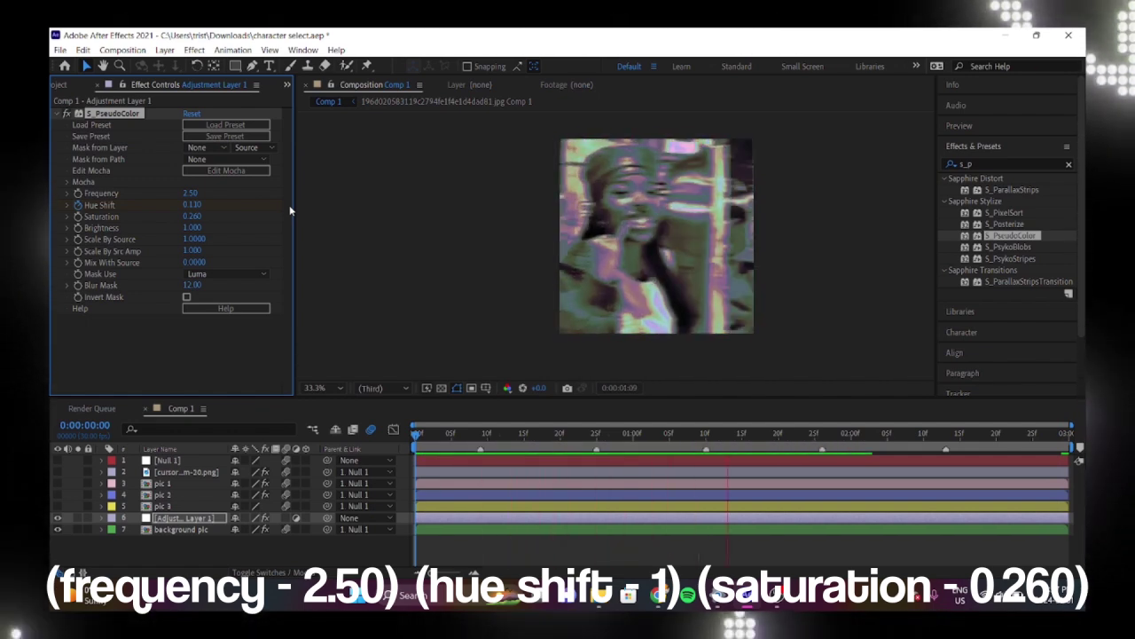
key("space")
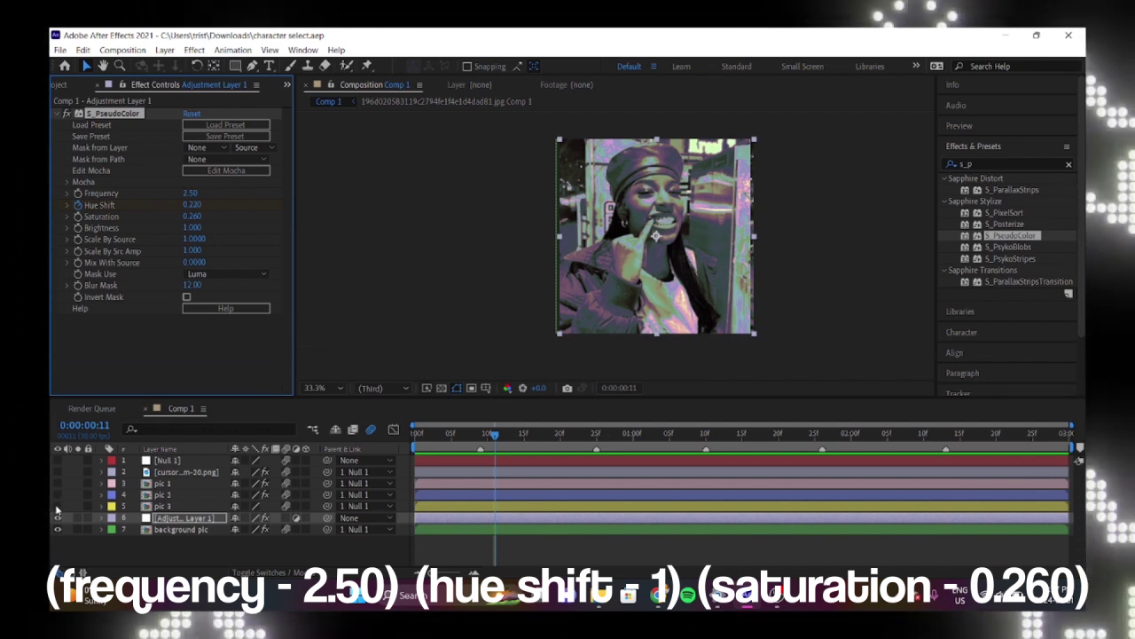
left_click_drag(56, 510, 55, 477)
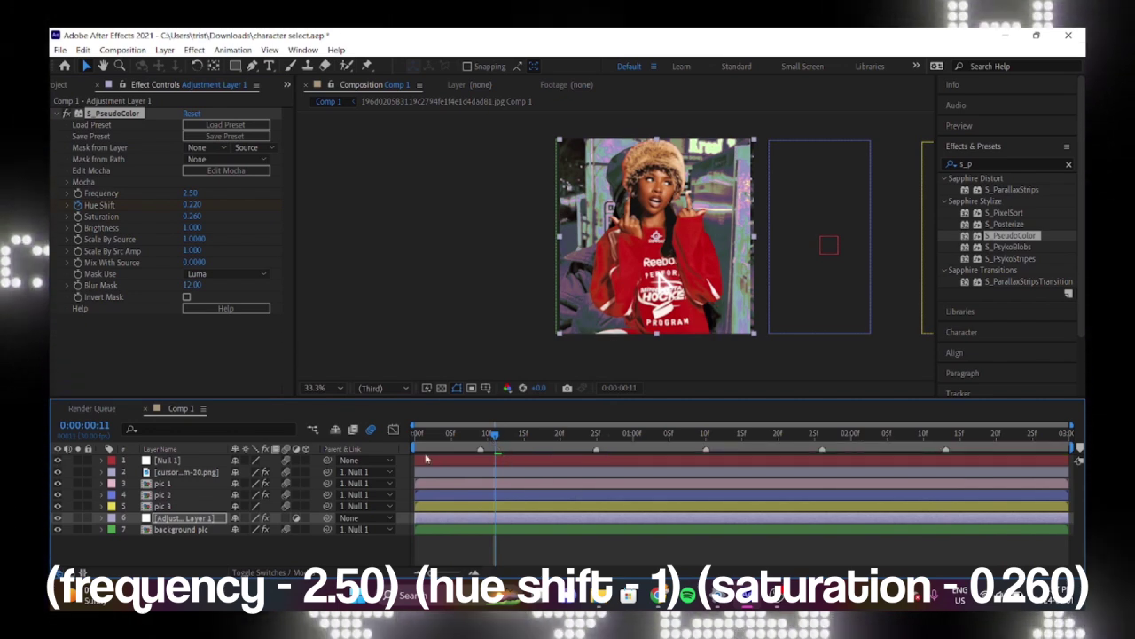
key("Home")
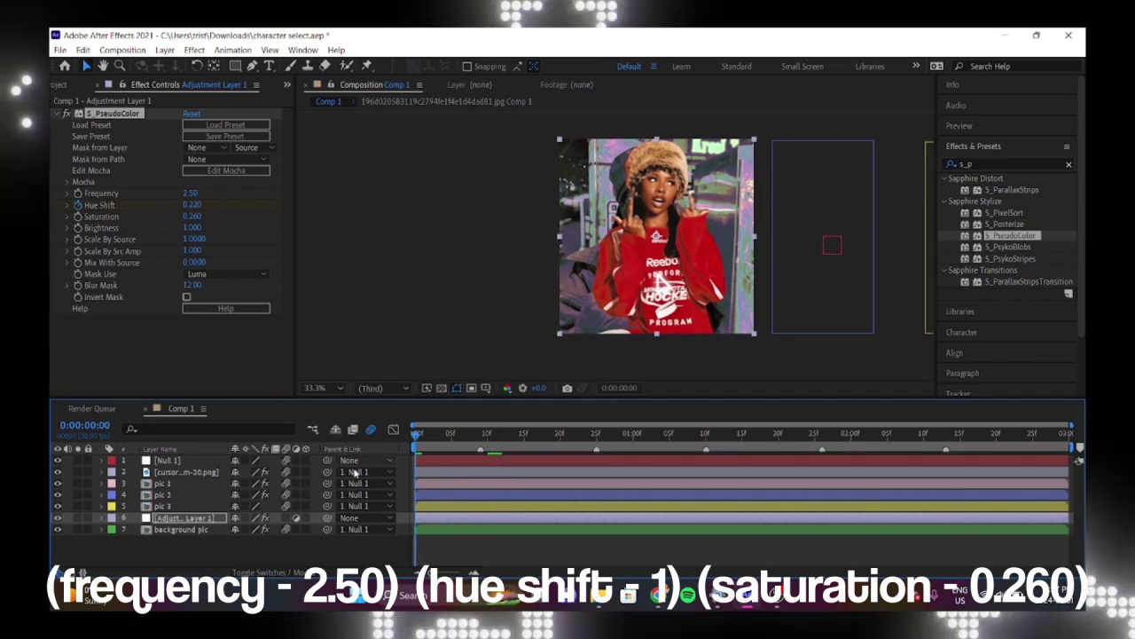
key("space")
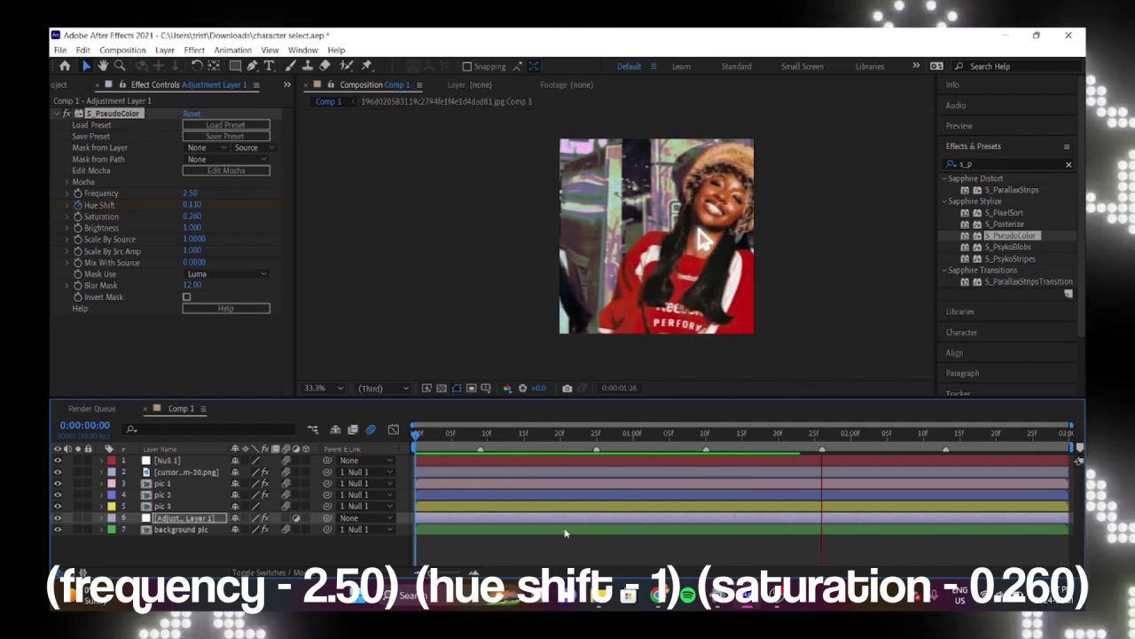
key("ctrl+s")
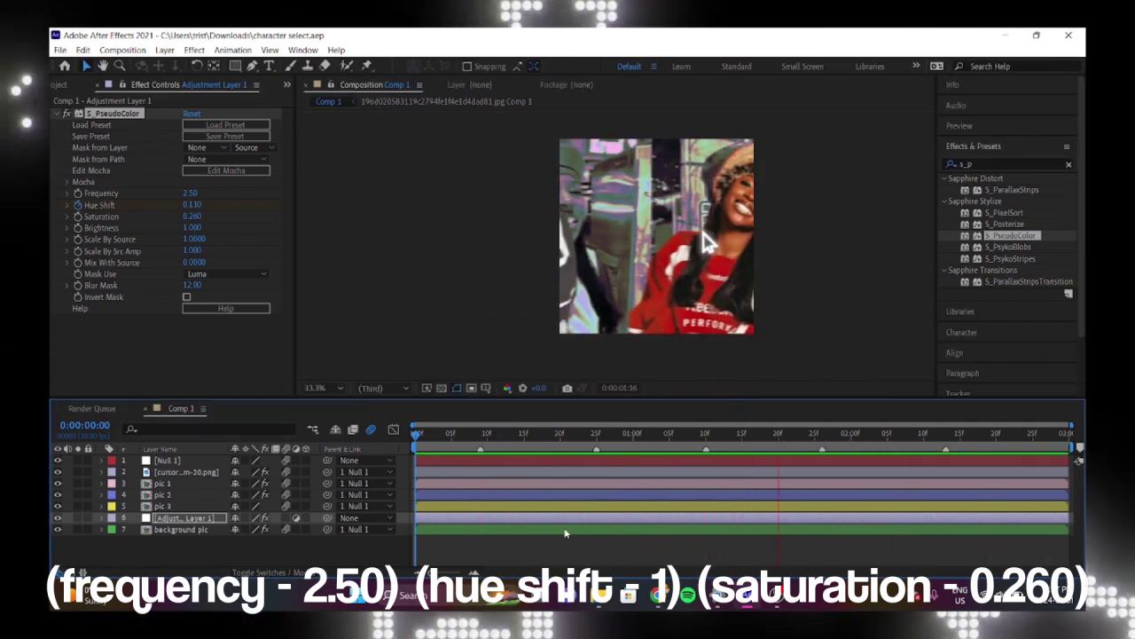
key("space")
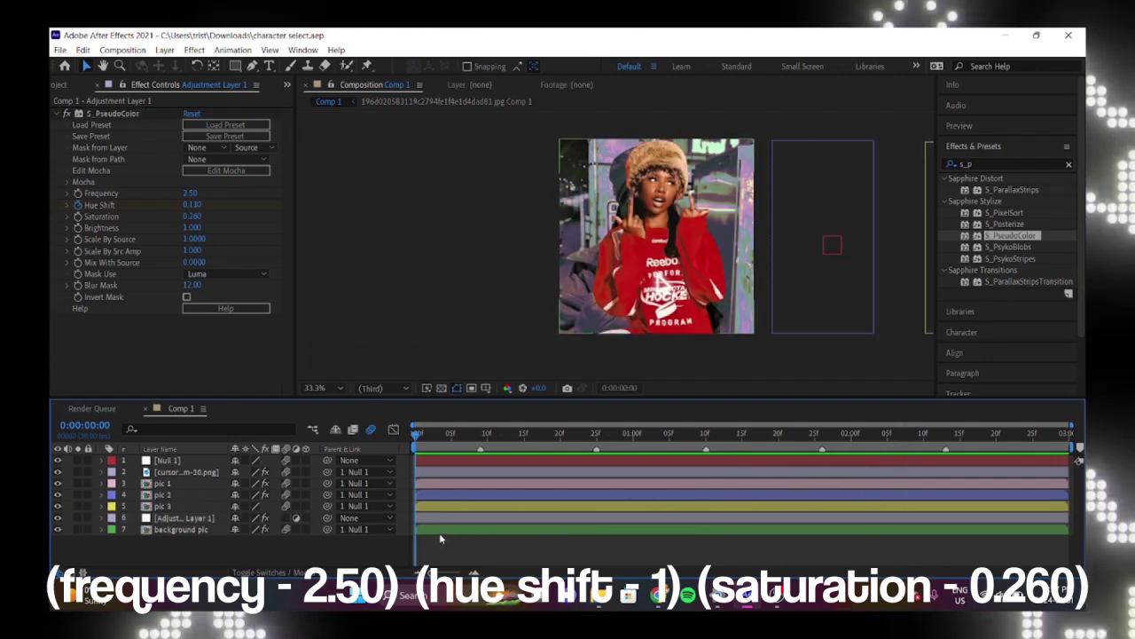
- Lower the background pic layer's opacity to 60%, preview, and save the project
left_click(439, 531)
key("t")
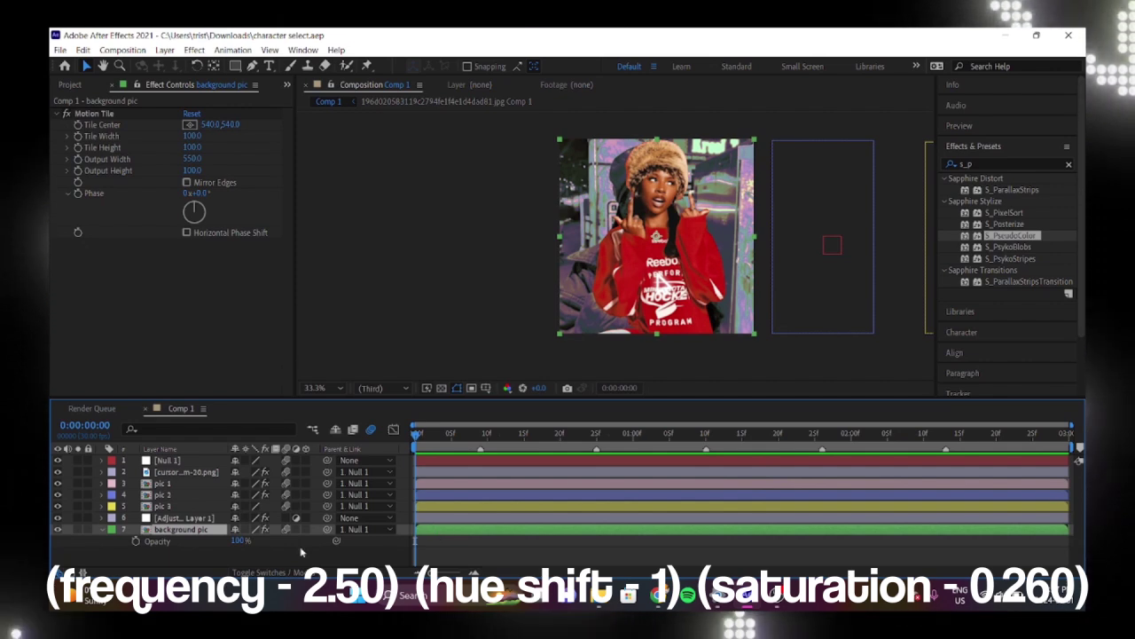
left_click_drag(238, 541, 230, 544)
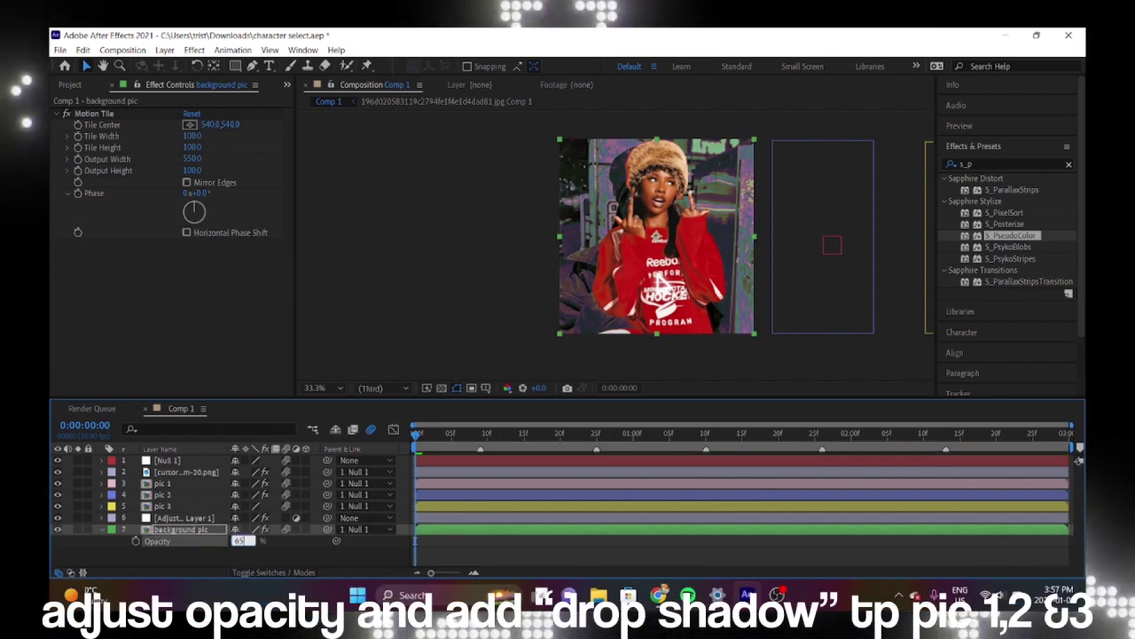
key("space")
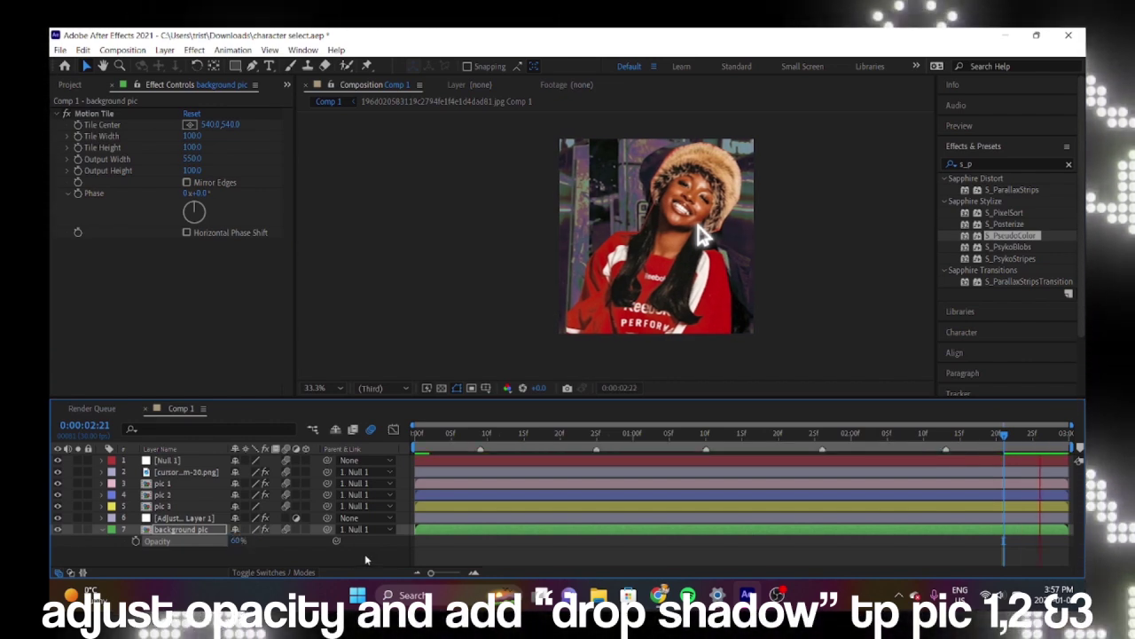
key("ctrl+s")
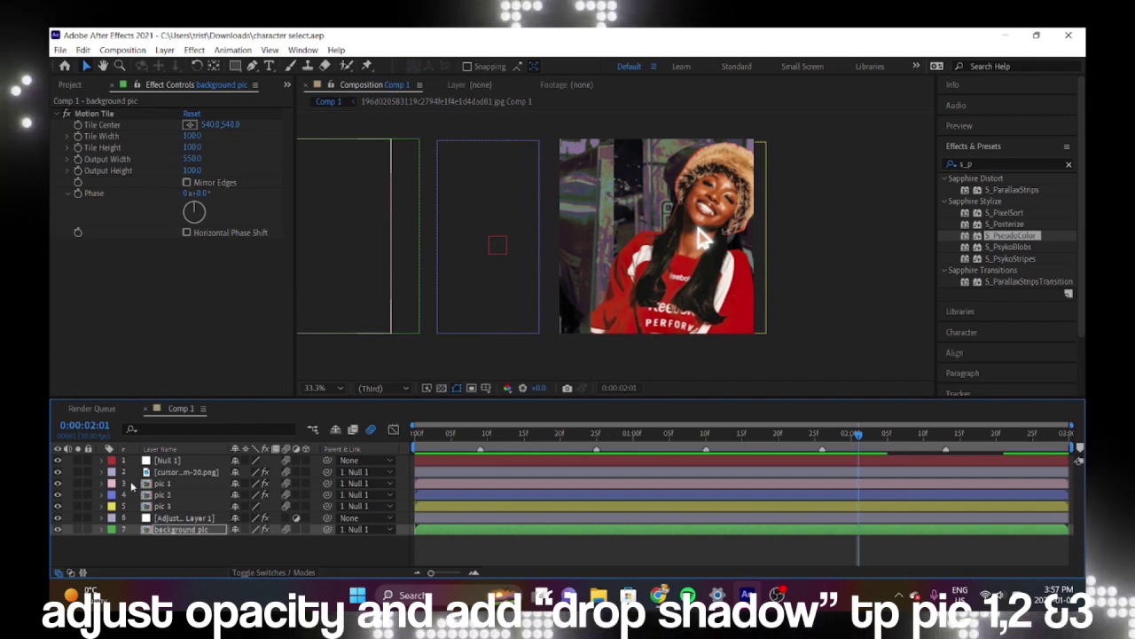
left_click_drag(131, 479, 133, 507)
- Apply BCC Drop Shadow to the three photo layers, then deselect all layers
left_click(1069, 164)
type("drop s")
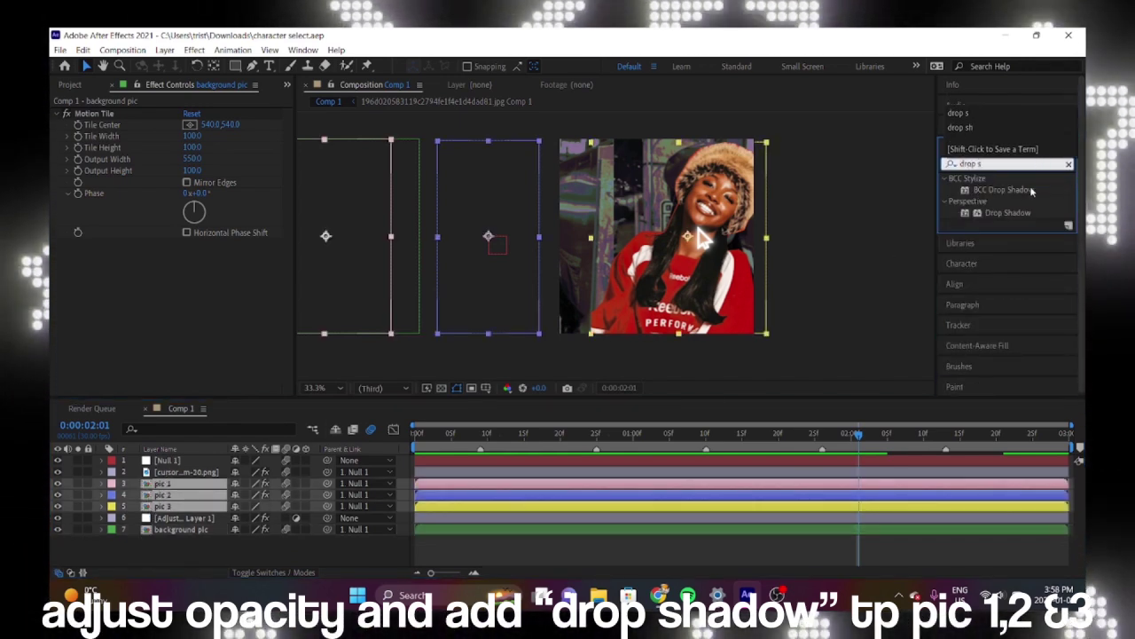
left_click(1032, 190)
double_click(1031, 190)
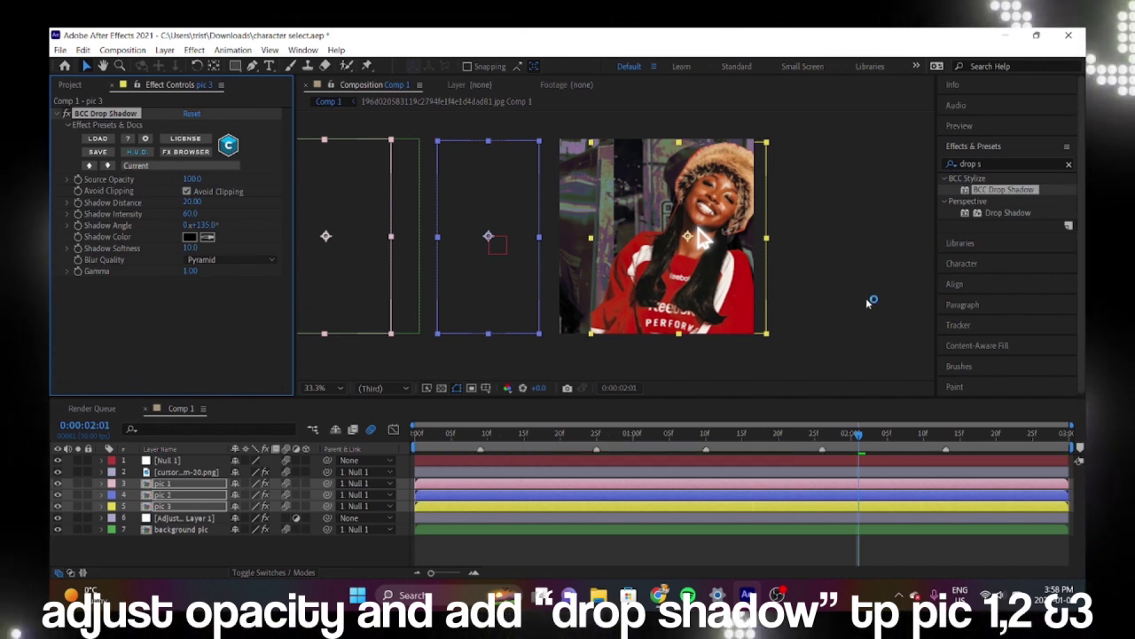
left_click(750, 540)
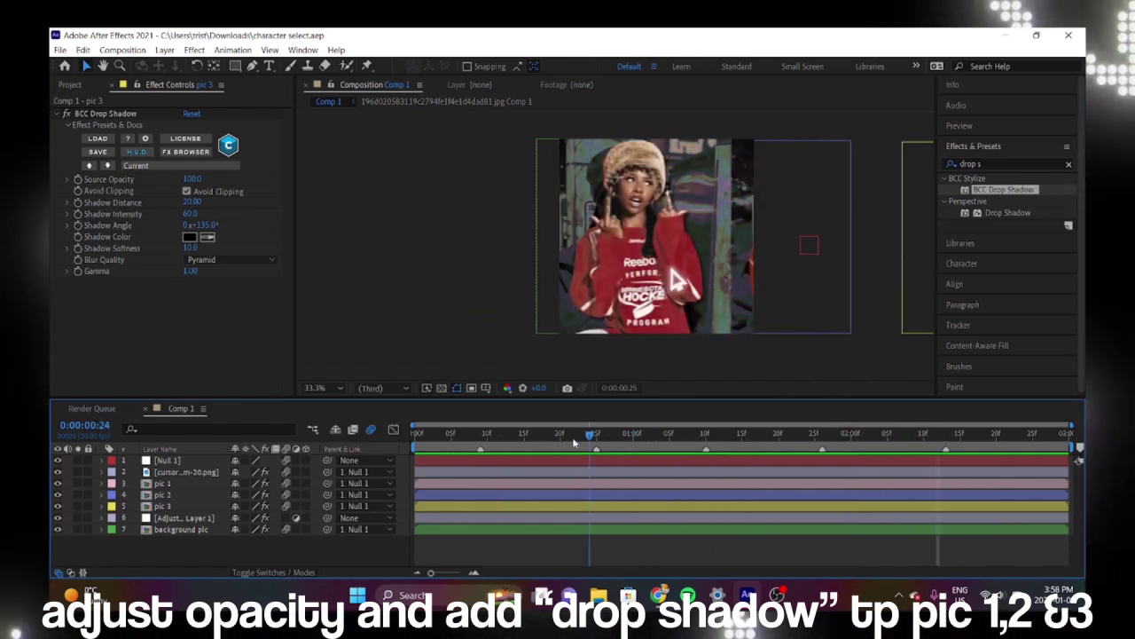
- Lower the background pic layer's opacity to 45% near the start of the timeline
left_click(524, 432)
left_click_drag(523, 432, 487, 432)
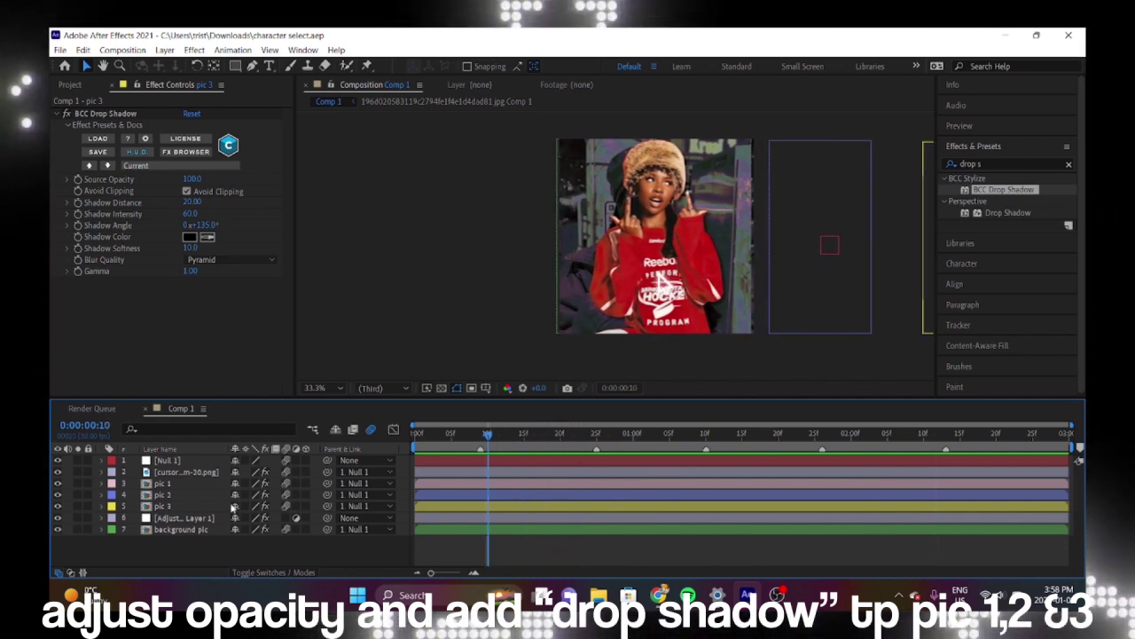
left_click(181, 530)
key("t")
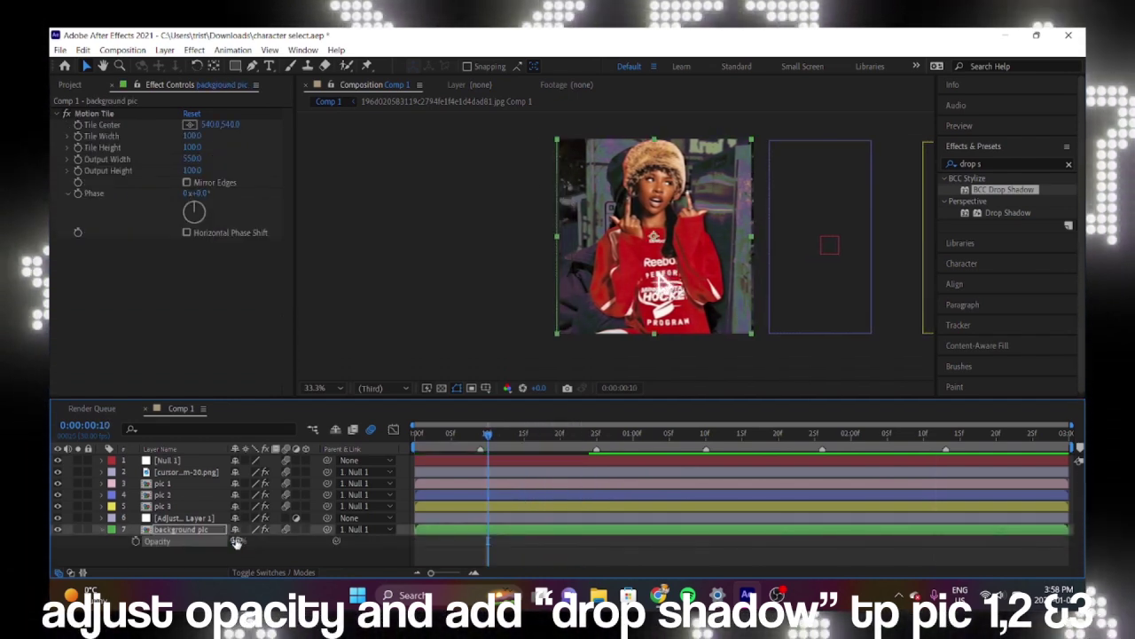
left_click_drag(238, 540, 228, 540)
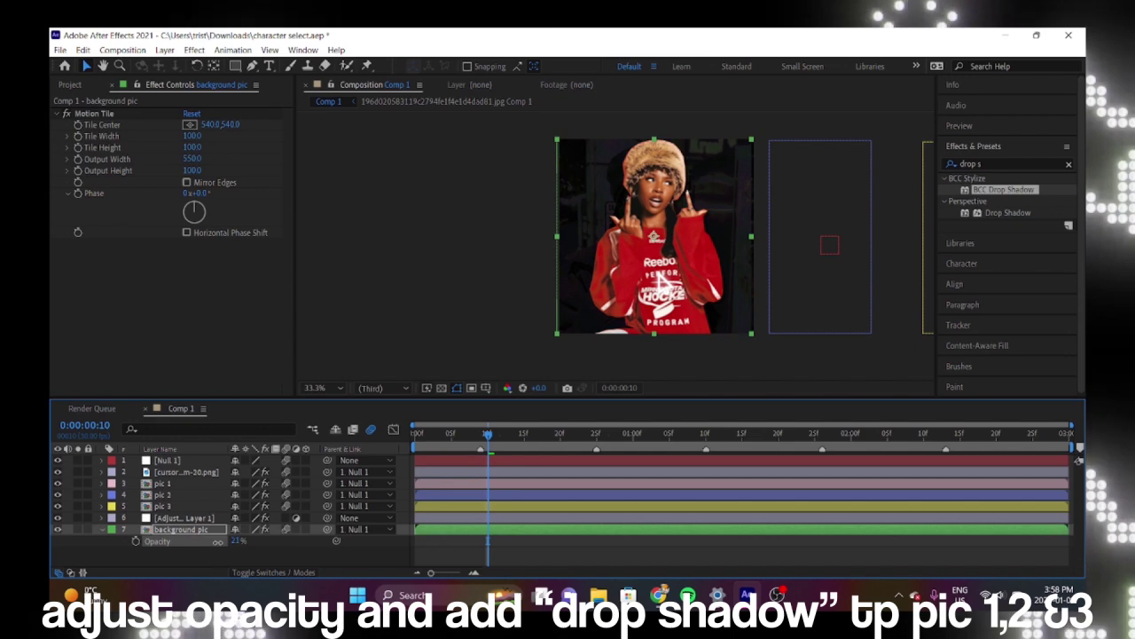
- Play the animation with Null 1 selected and stop back at 0:00:00:00
key("space")
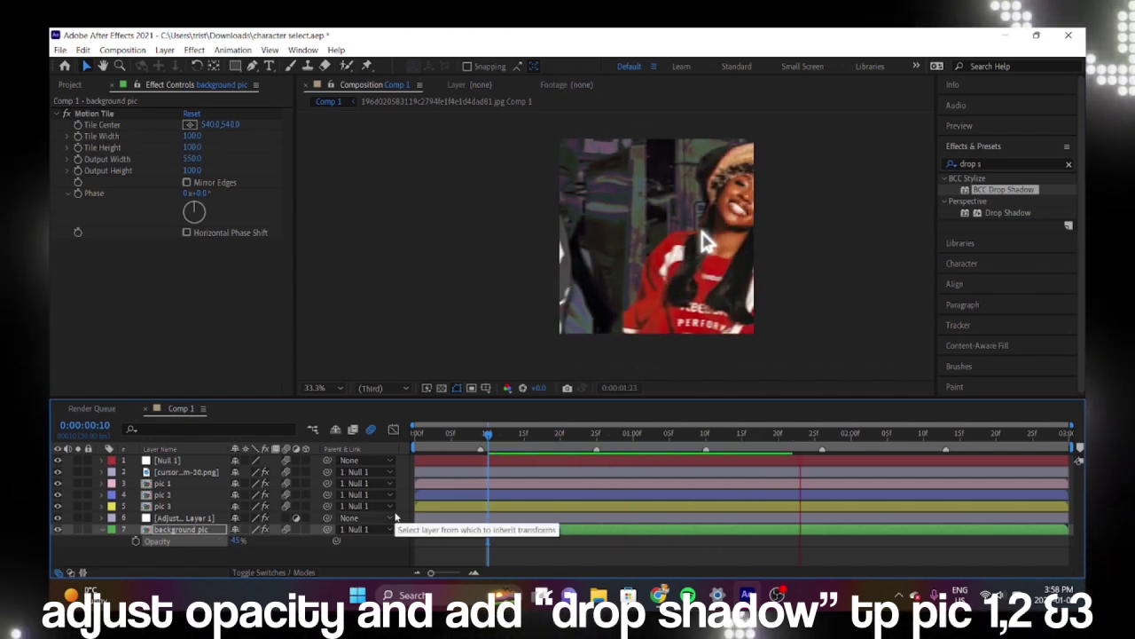
left_click(100, 530)
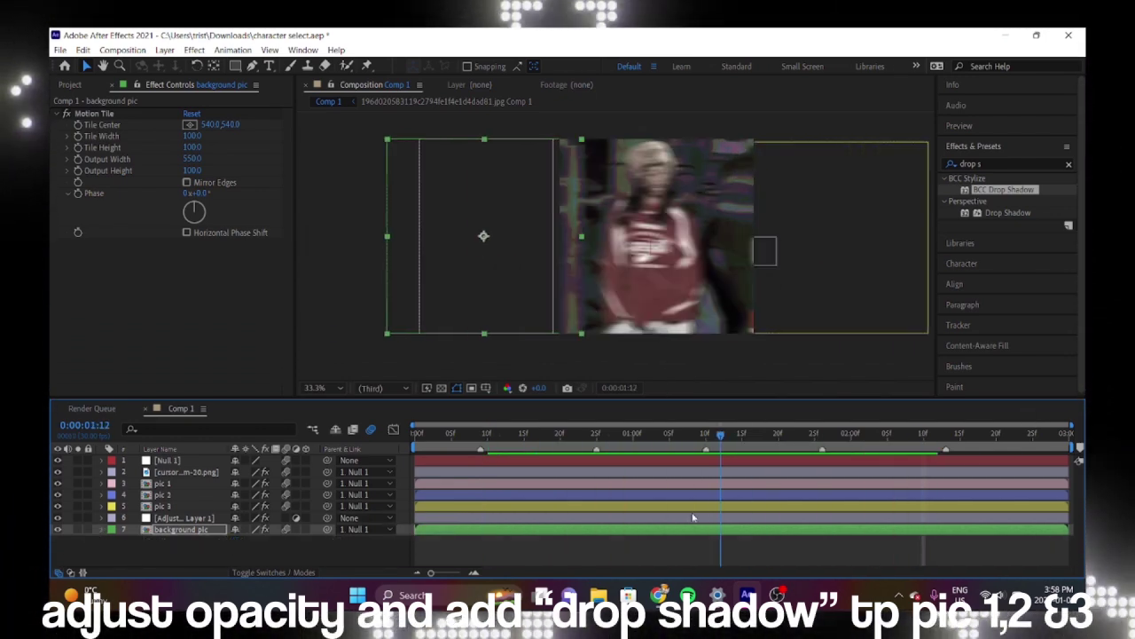
left_click(194, 462)
key("space")
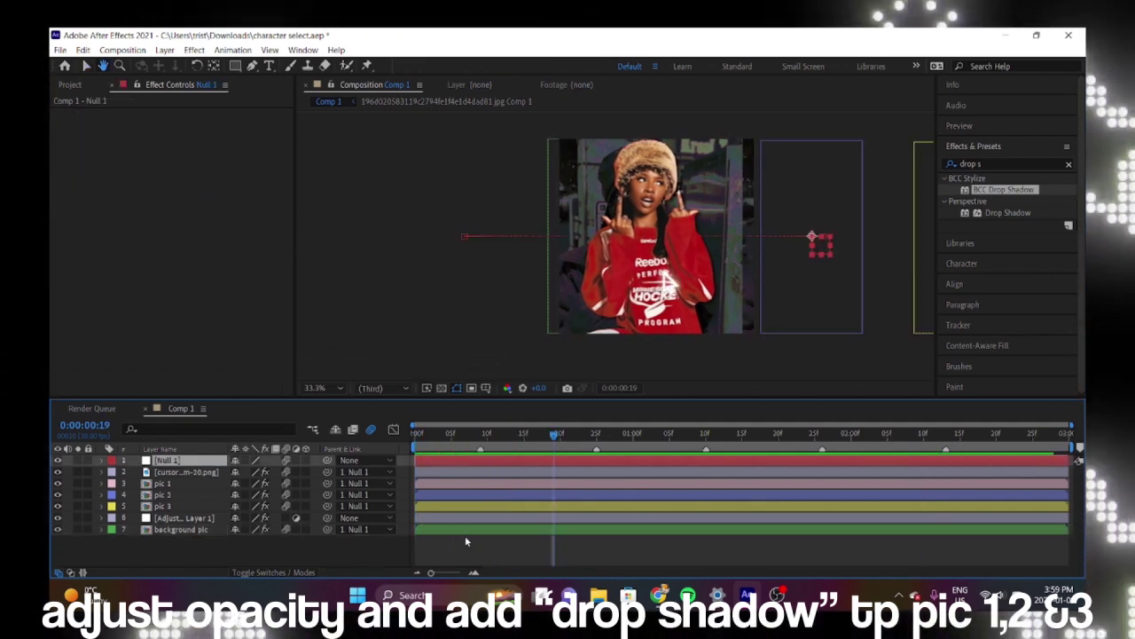
key("space")
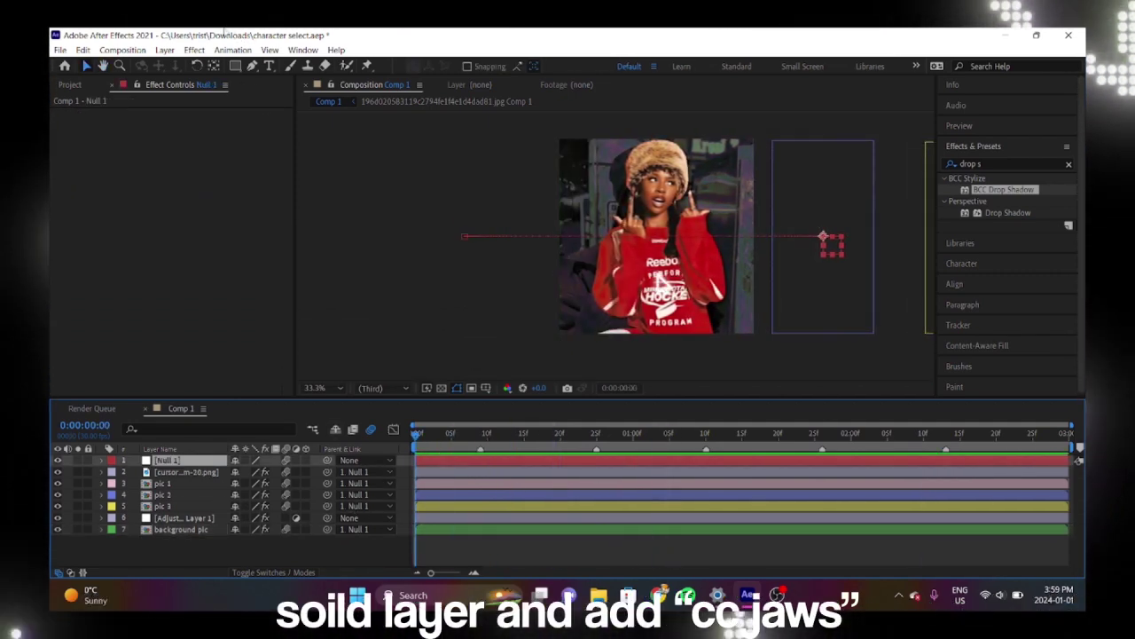
- Create a new solid layer coloured black (000000) on top of the composition
left_click(165, 50)
mouse_move(249, 65)
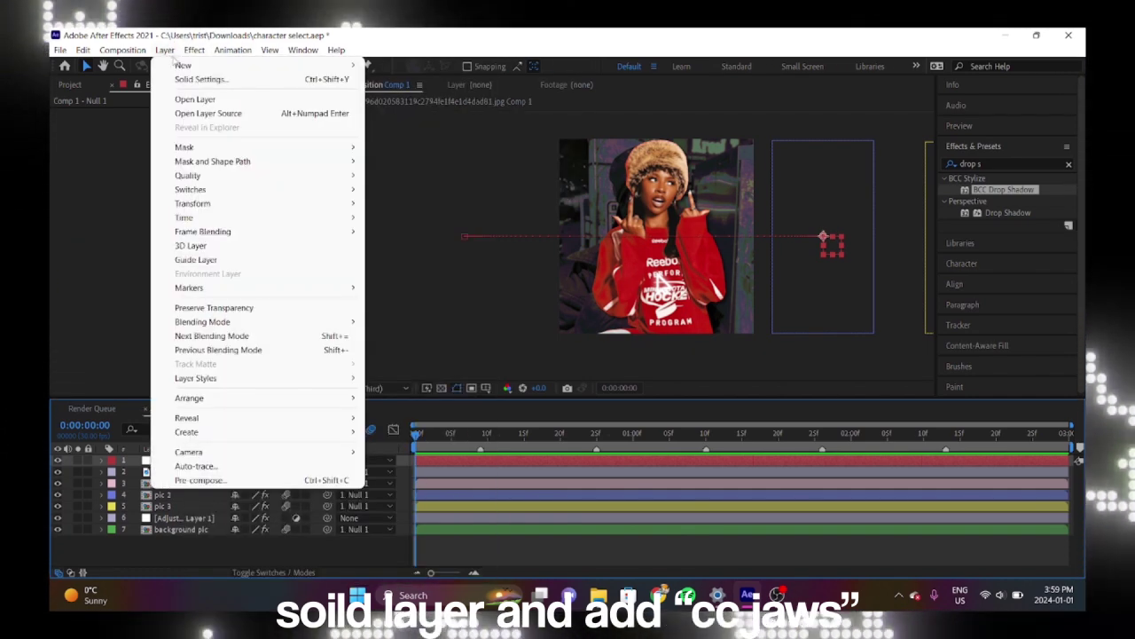
mouse_move(204, 66)
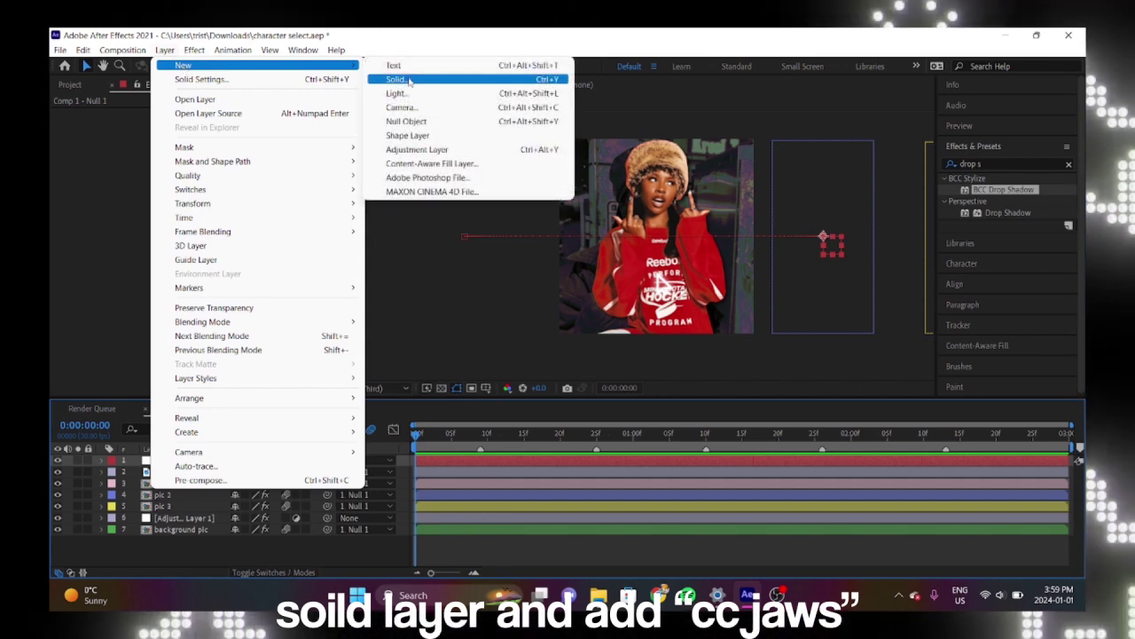
left_click(409, 81)
left_click(559, 391)
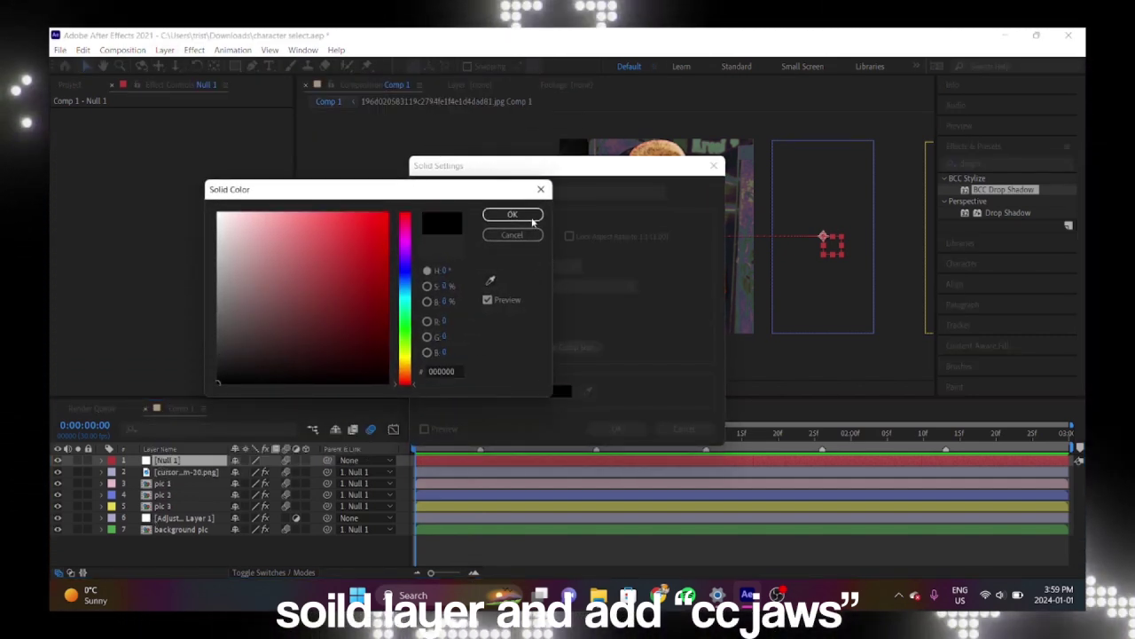
left_click(513, 214)
left_click(617, 428)
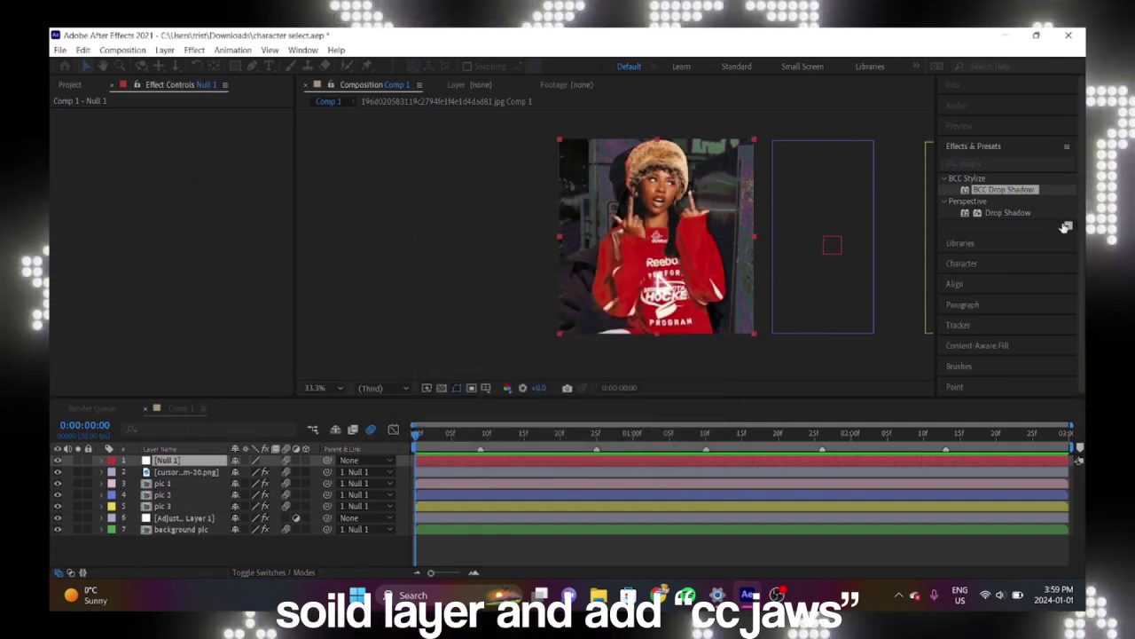
- Apply CC Jaws to Black Solid 1 and raise its Completion to reveal the photo
left_click(1070, 165)
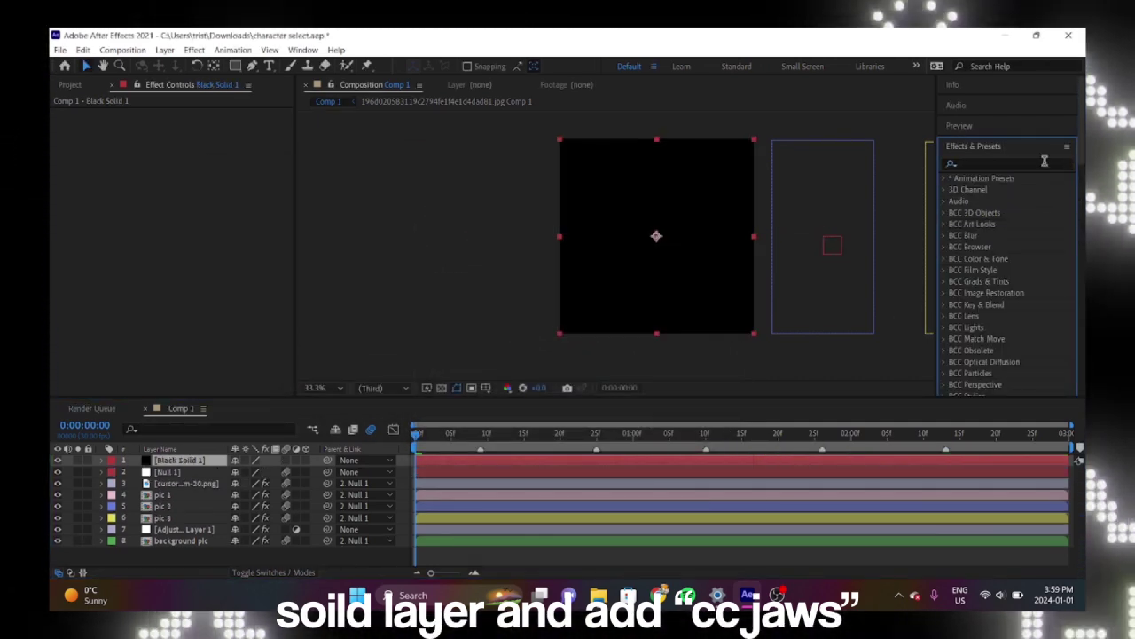
type("cc jaw")
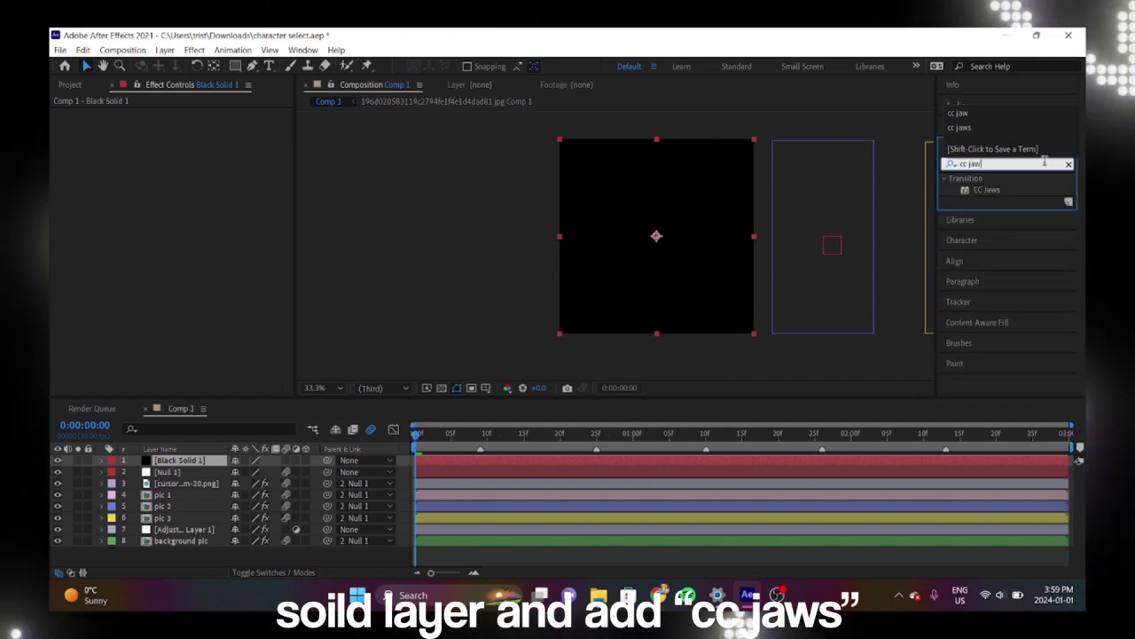
mouse_move(985, 190)
left_mouse_down()
mouse_move(762, 450)
mouse_move(180, 460)
left_mouse_up()
left_click(243, 211)
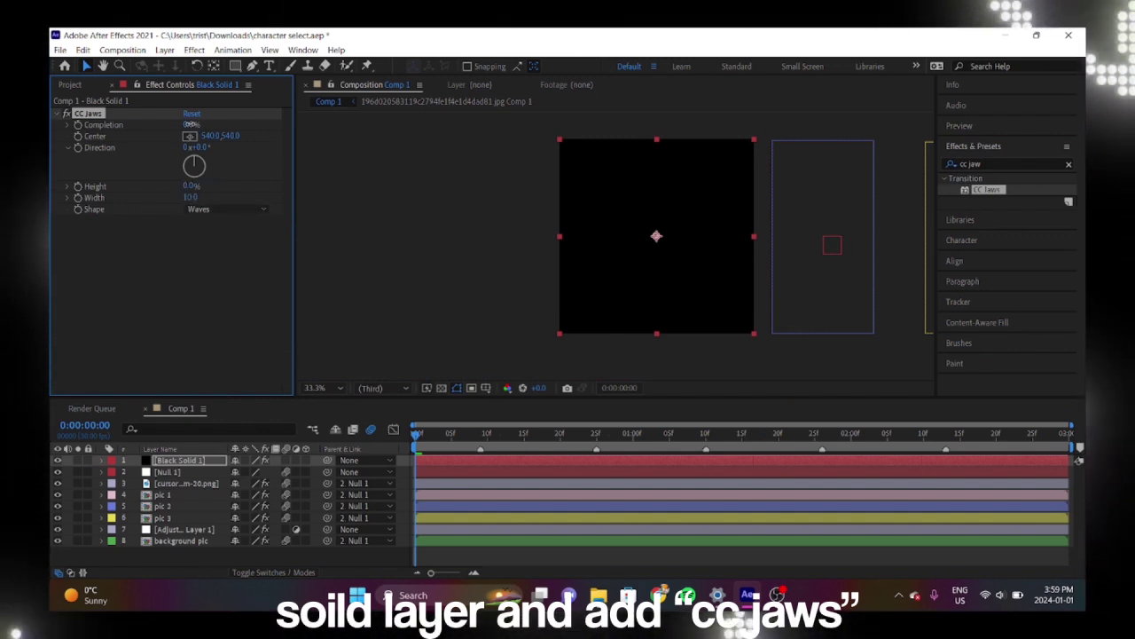
left_click_drag(191, 124, 255, 129)
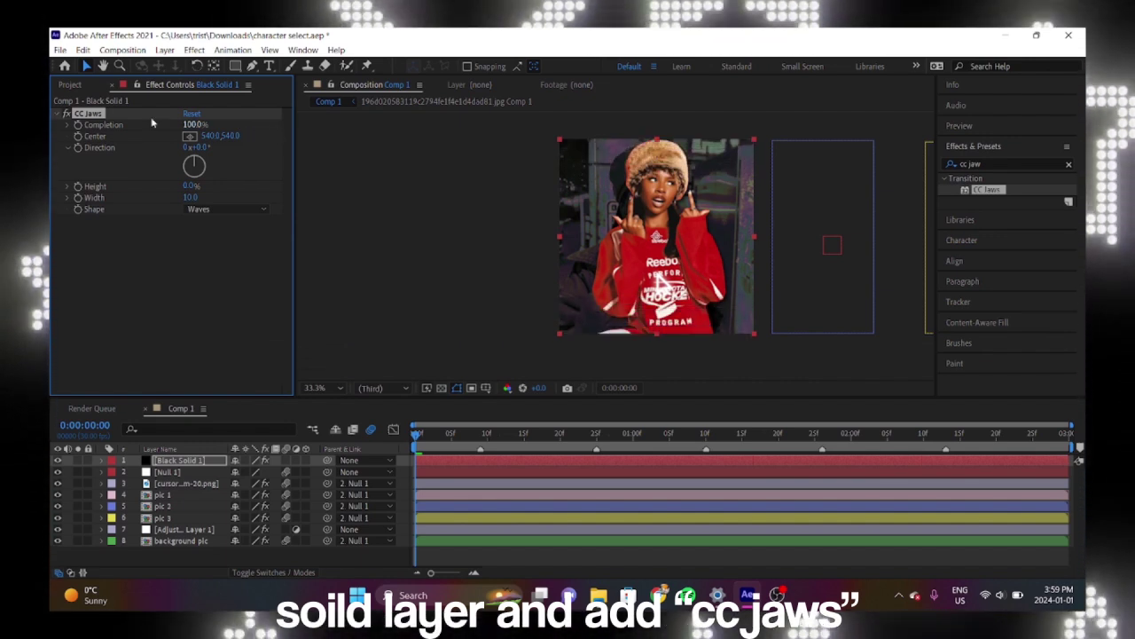
- Set CC Jaws Completion to 75% at 0:00:01:16
key("End")
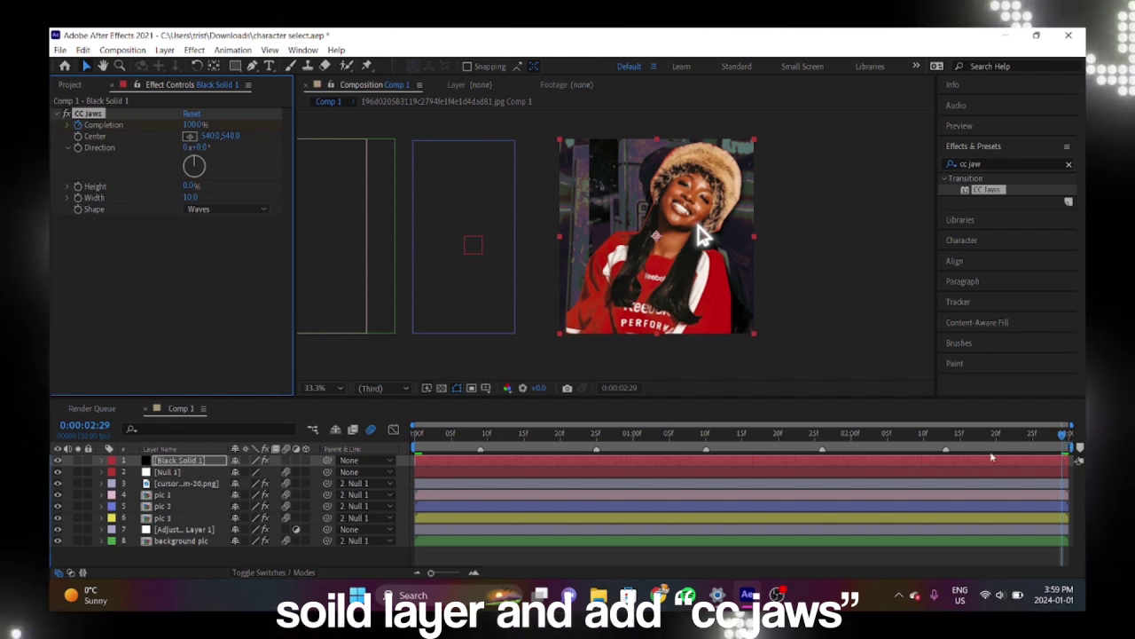
left_click_drag(991, 456, 750, 481)
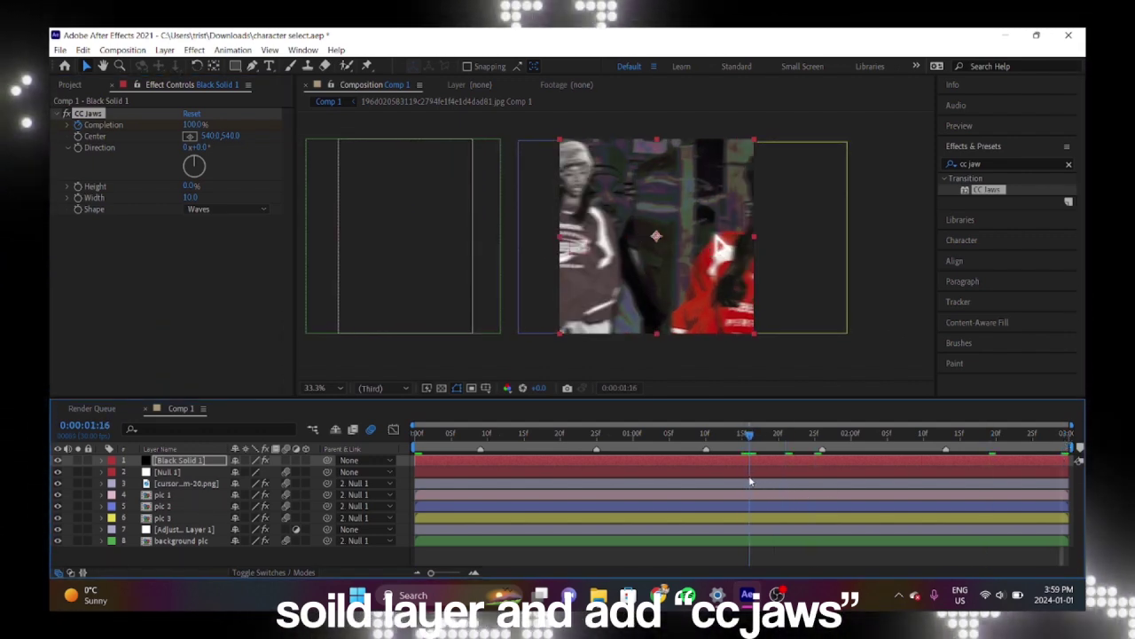
left_click(193, 124)
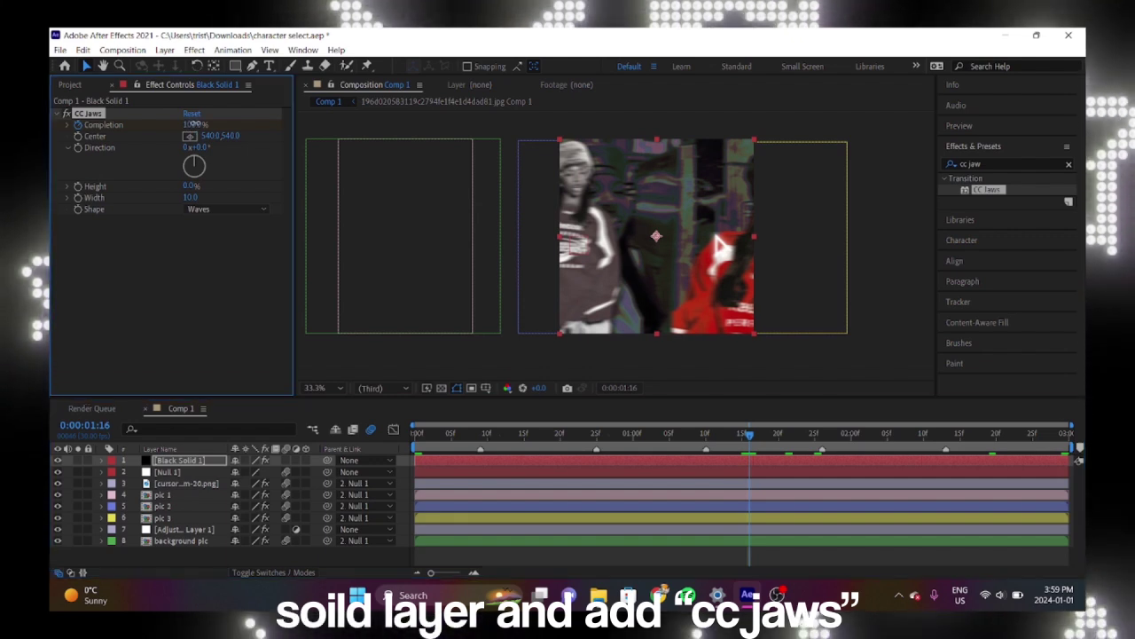
mouse_move(193, 124)
left_mouse_down()
mouse_move(204, 124)
mouse_move(193, 127)
left_mouse_up()
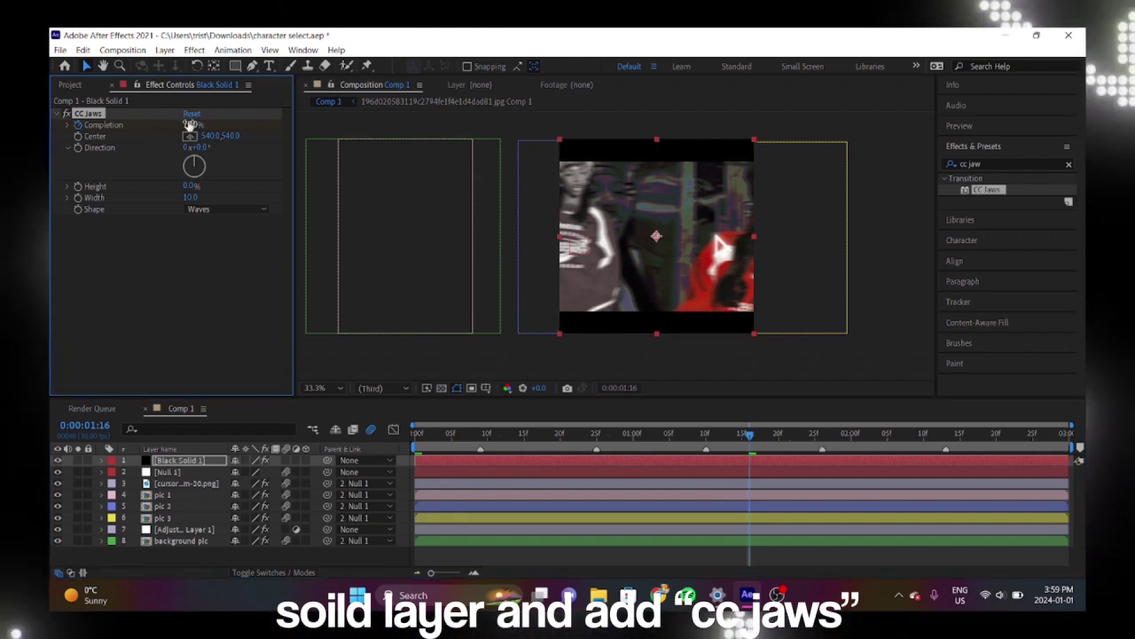
left_click(189, 125)
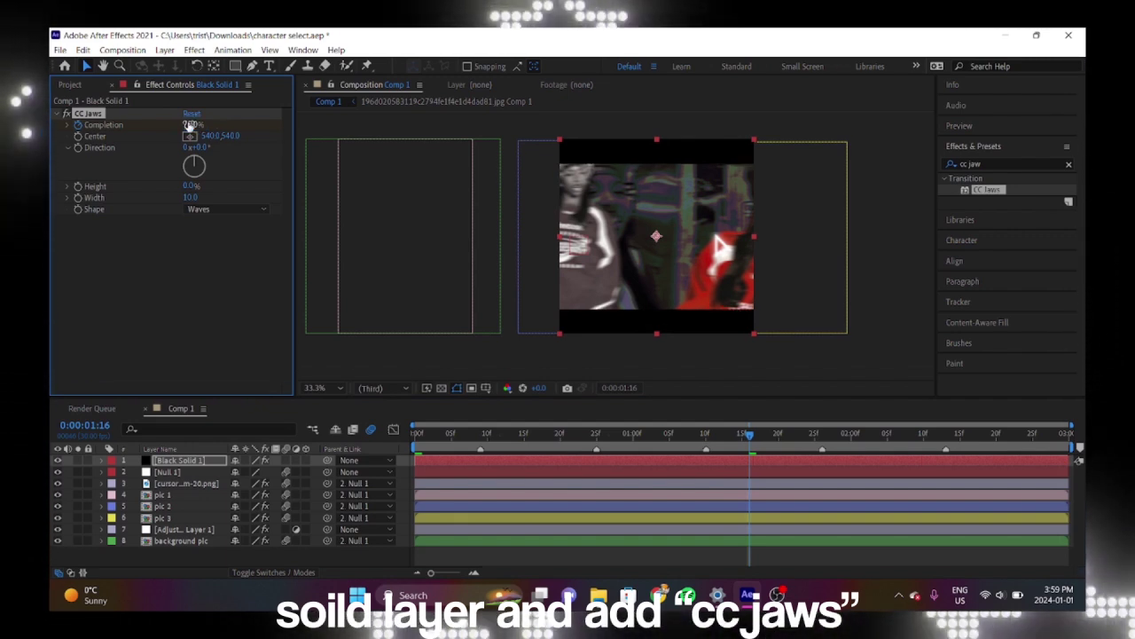
type("75")
key("Return")
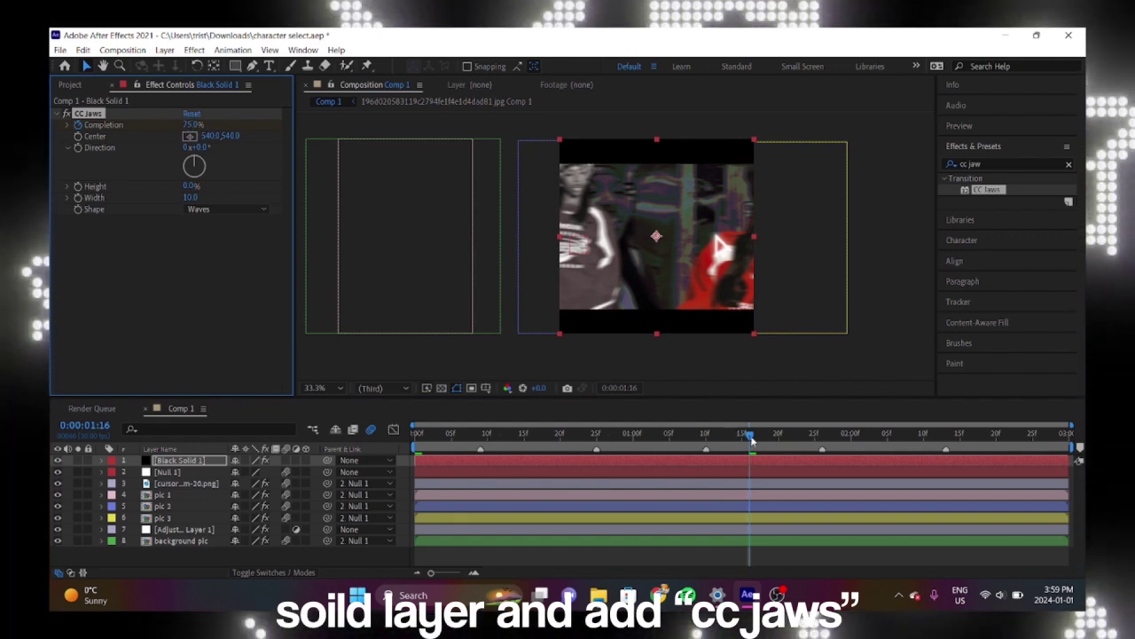
- Set Completion to 100% at the composition end and reveal the keyframes with U
key("space")
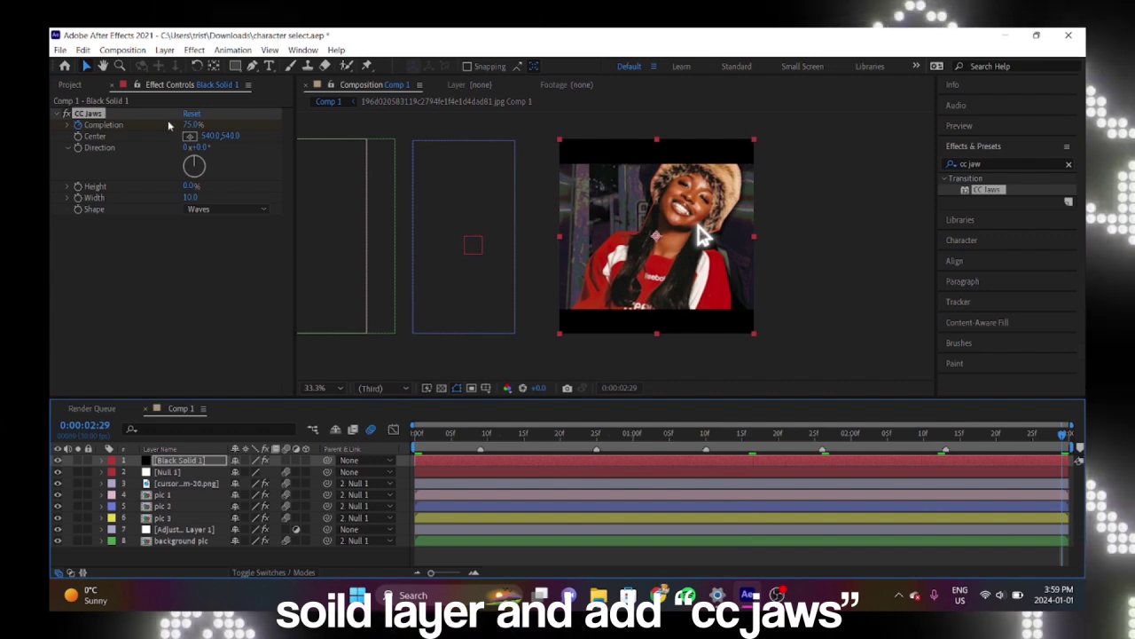
left_click(189, 125)
type("0")
key("Return")
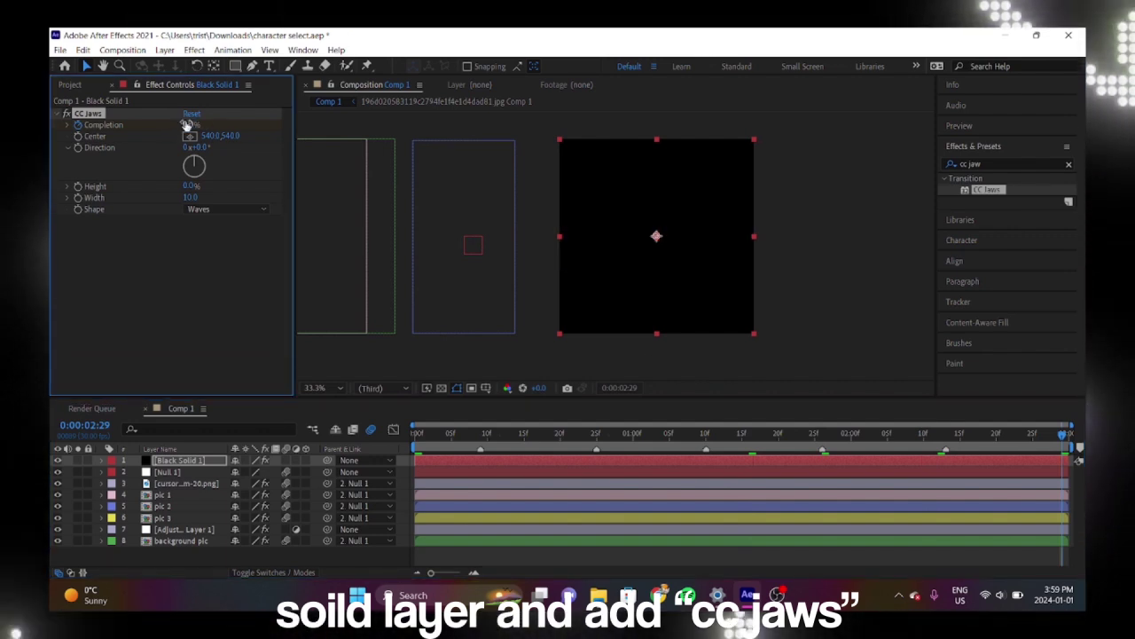
left_click(283, 462)
left_click(189, 125)
type("100")
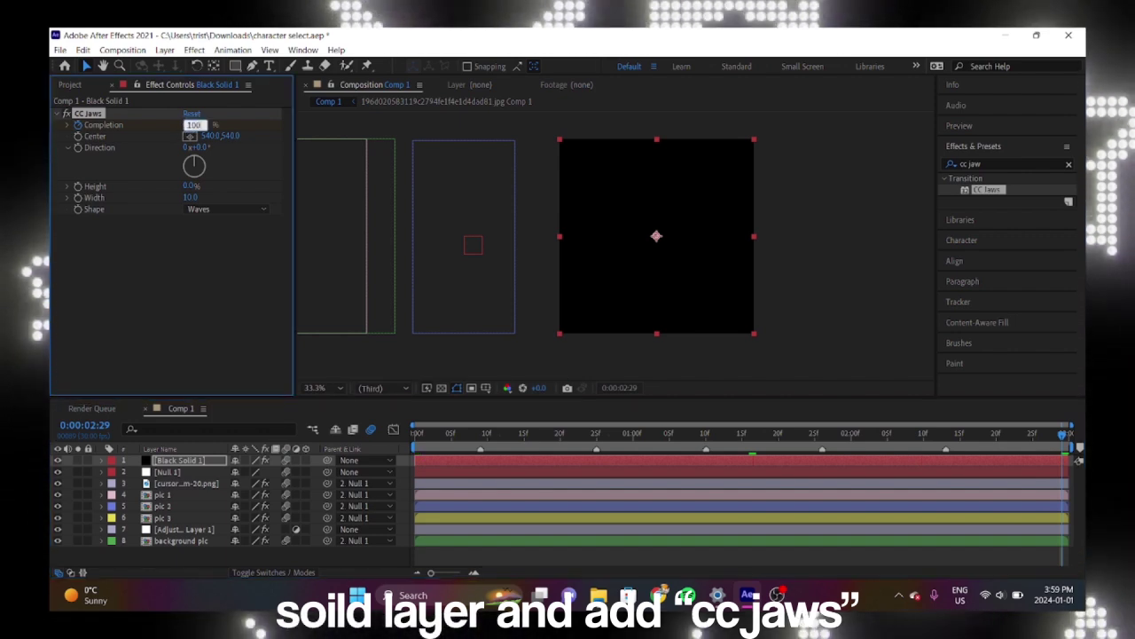
key("Return")
key("u")
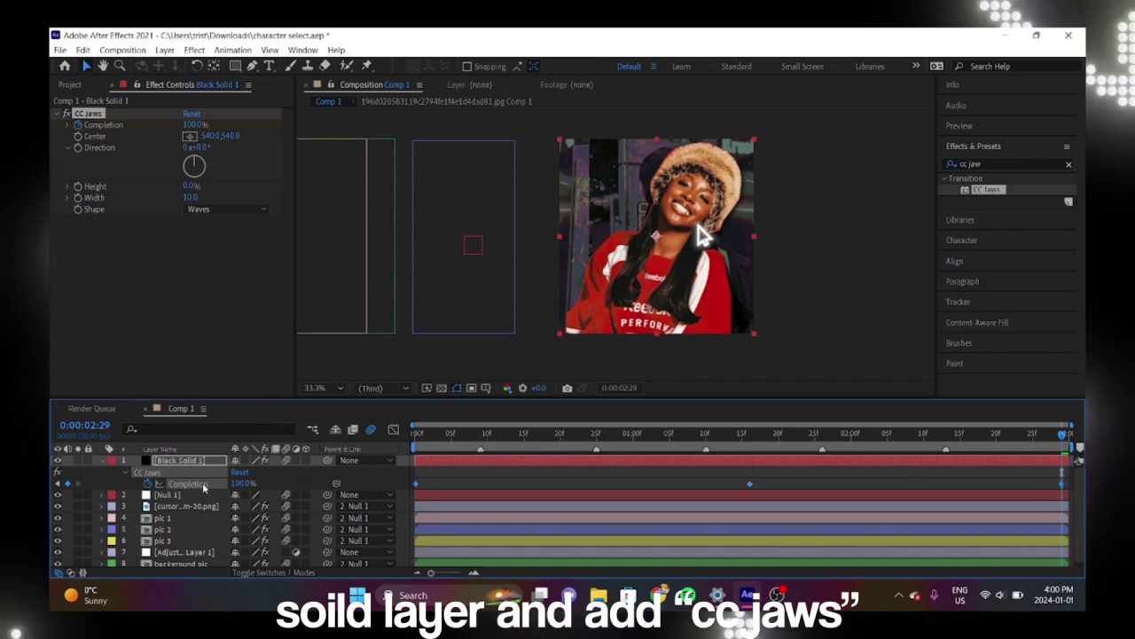
- Easy-ease the Completion keyframes and widen their eases in the speed graph, then preview
right_click(414, 484)
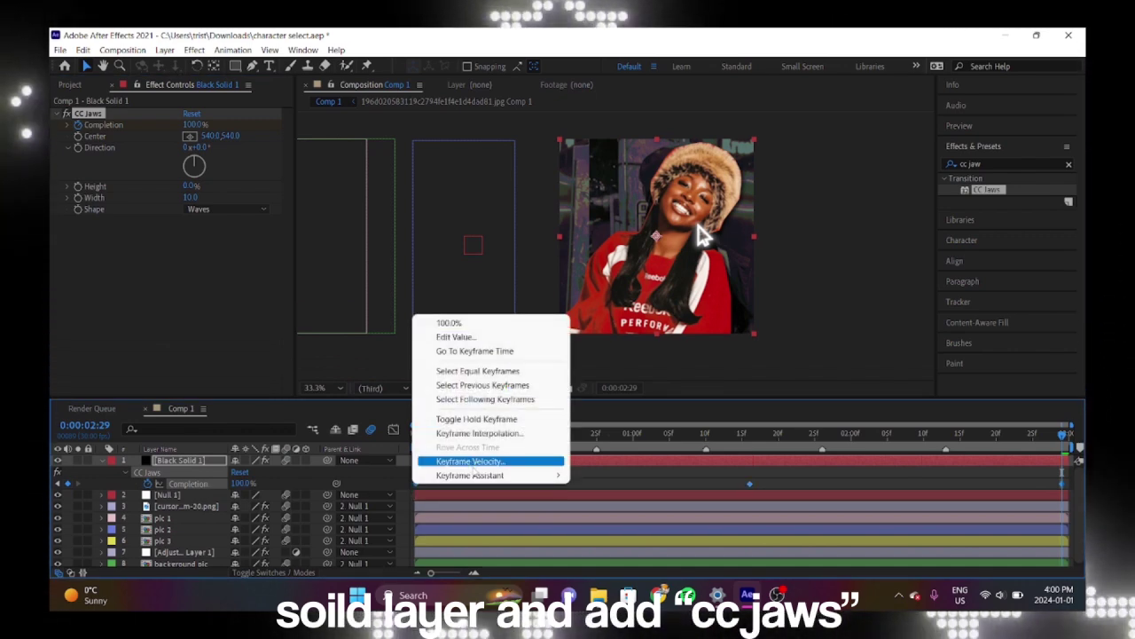
mouse_move(515, 475)
left_click(604, 518)
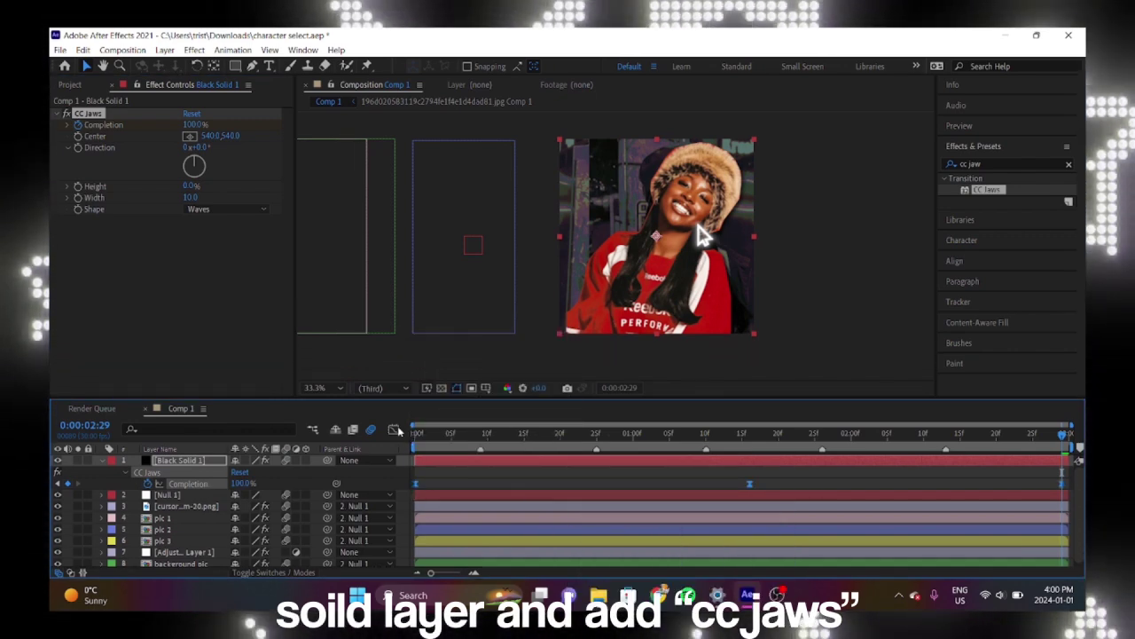
left_click(393, 429)
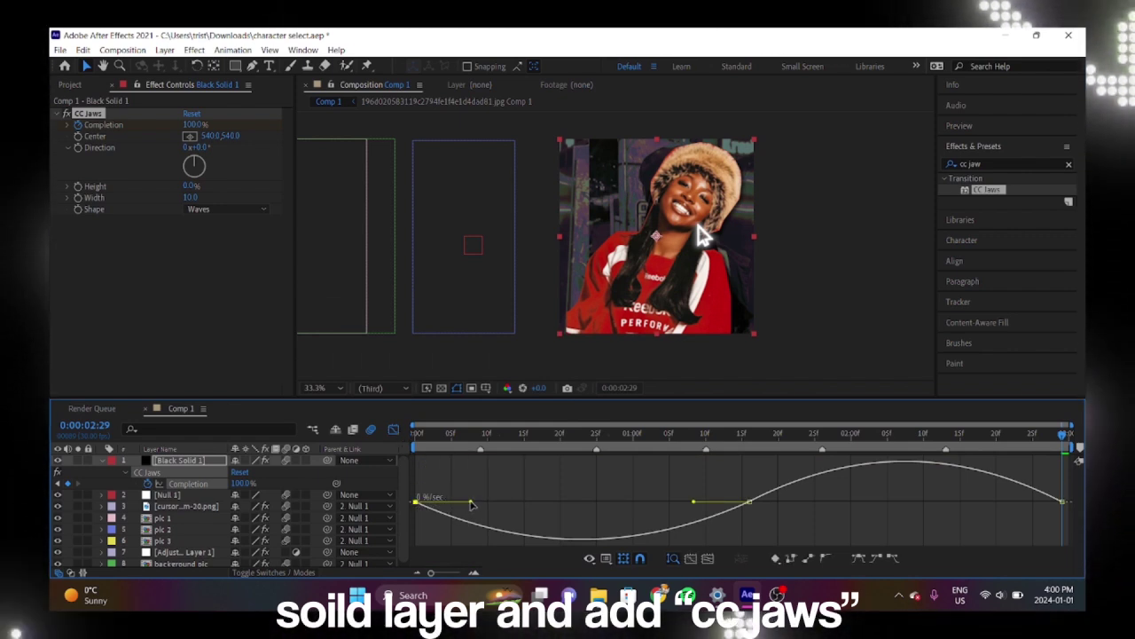
left_click_drag(472, 504, 543, 491)
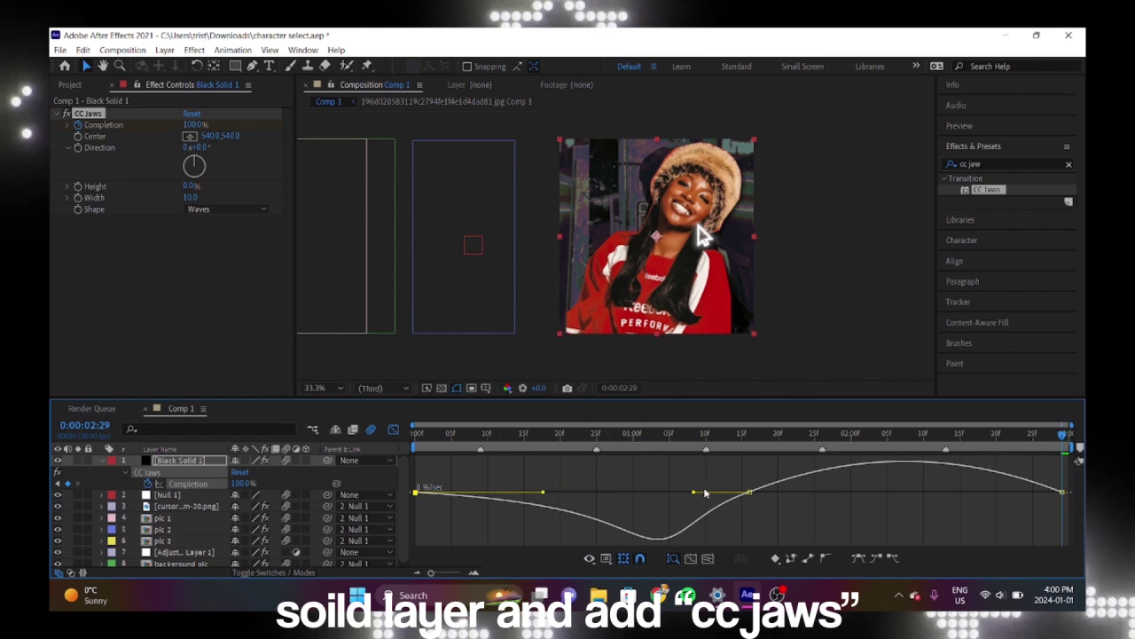
left_click_drag(694, 493, 614, 486)
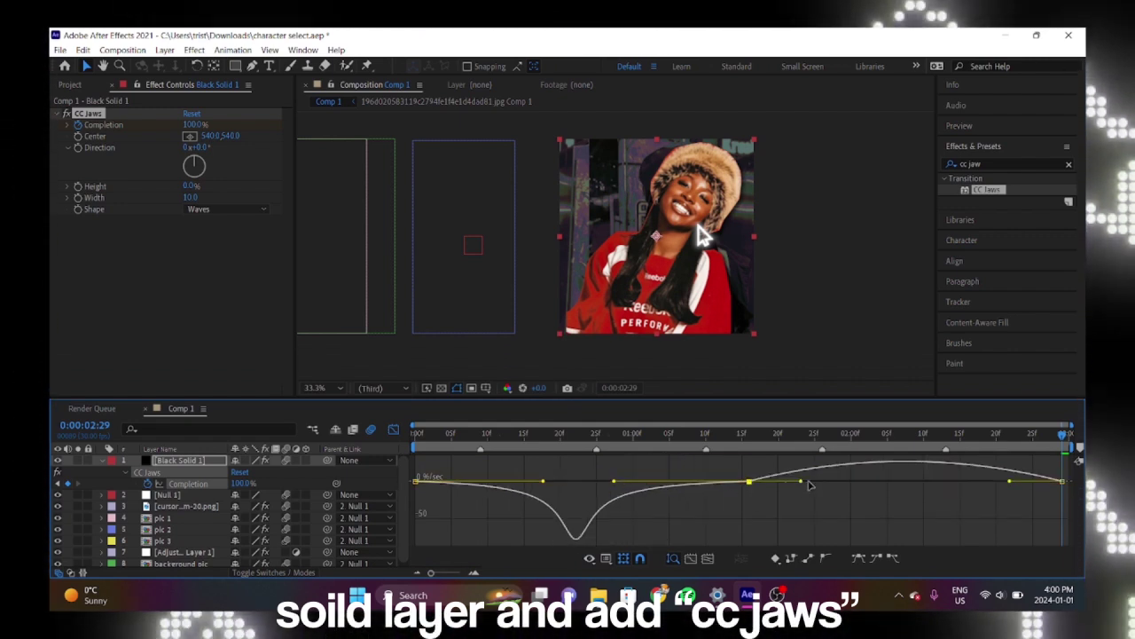
left_click_drag(854, 482, 872, 485)
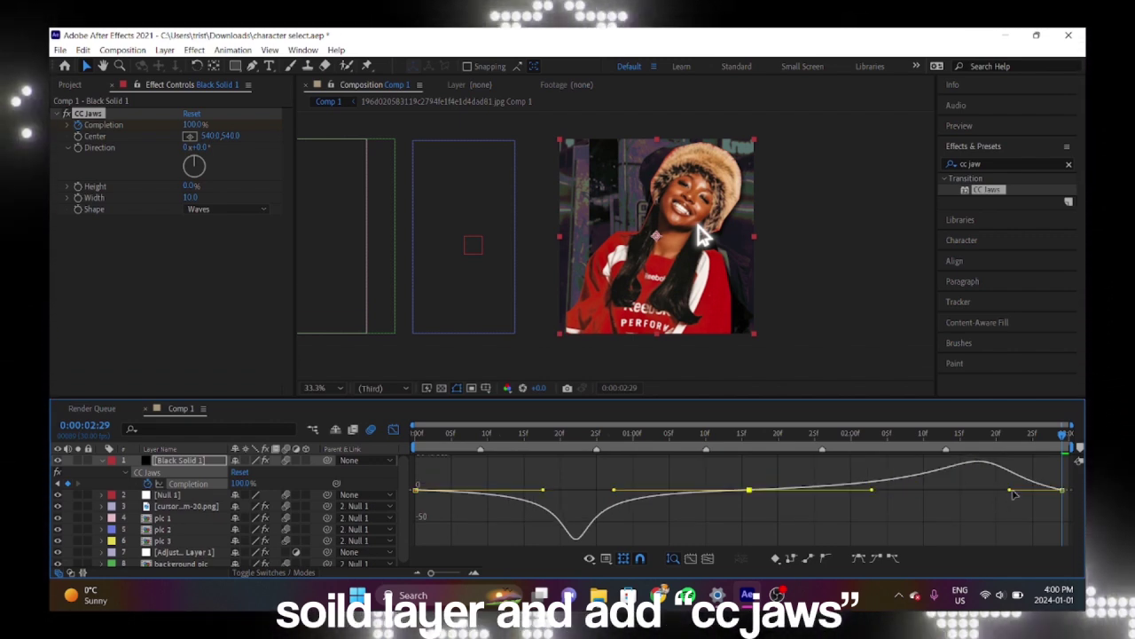
left_click_drag(1011, 491, 962, 496)
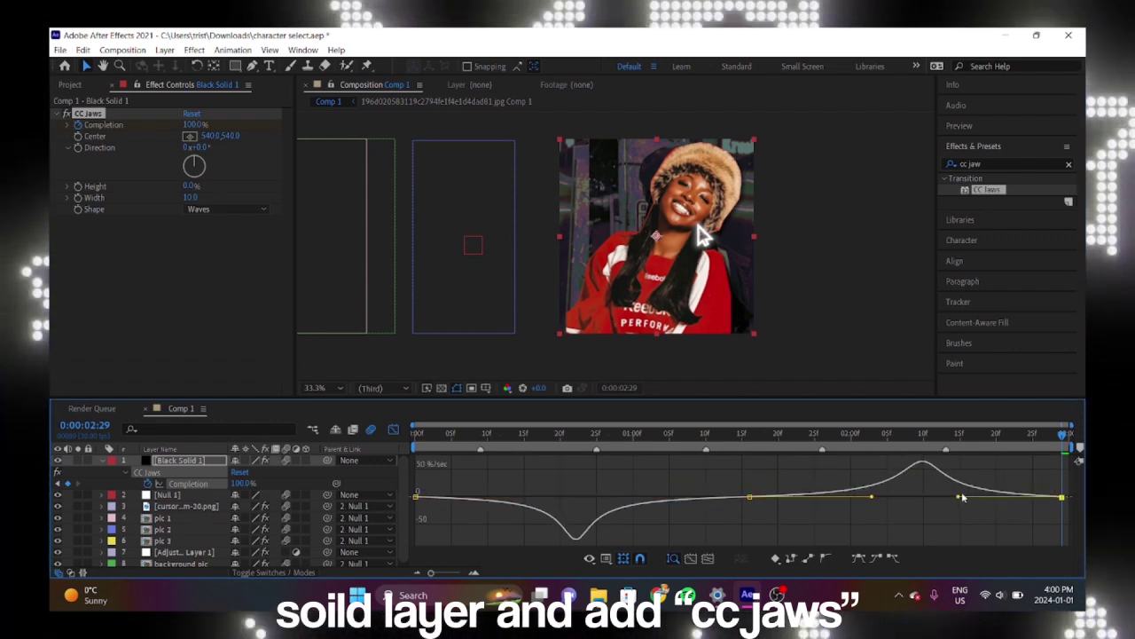
key("space")
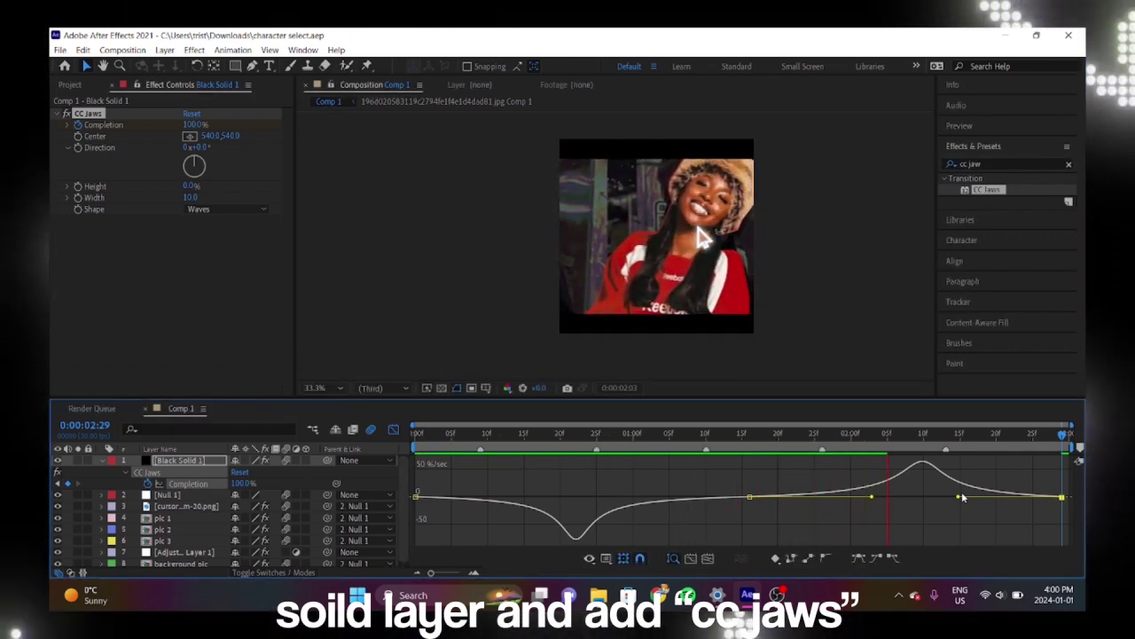
key("space")
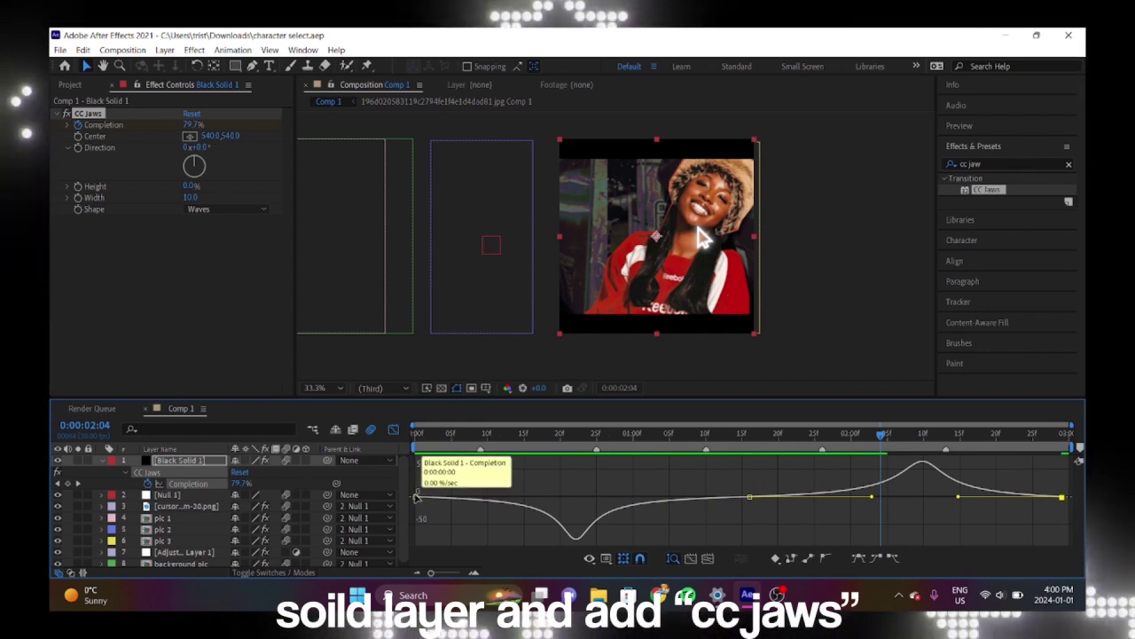
- Stretch the first keyframe's influence to about 93% and reshape the later eases, previewing the result
mouse_move(415, 497)
left_mouse_down()
mouse_move(579, 501)
mouse_move(671, 484)
left_mouse_up()
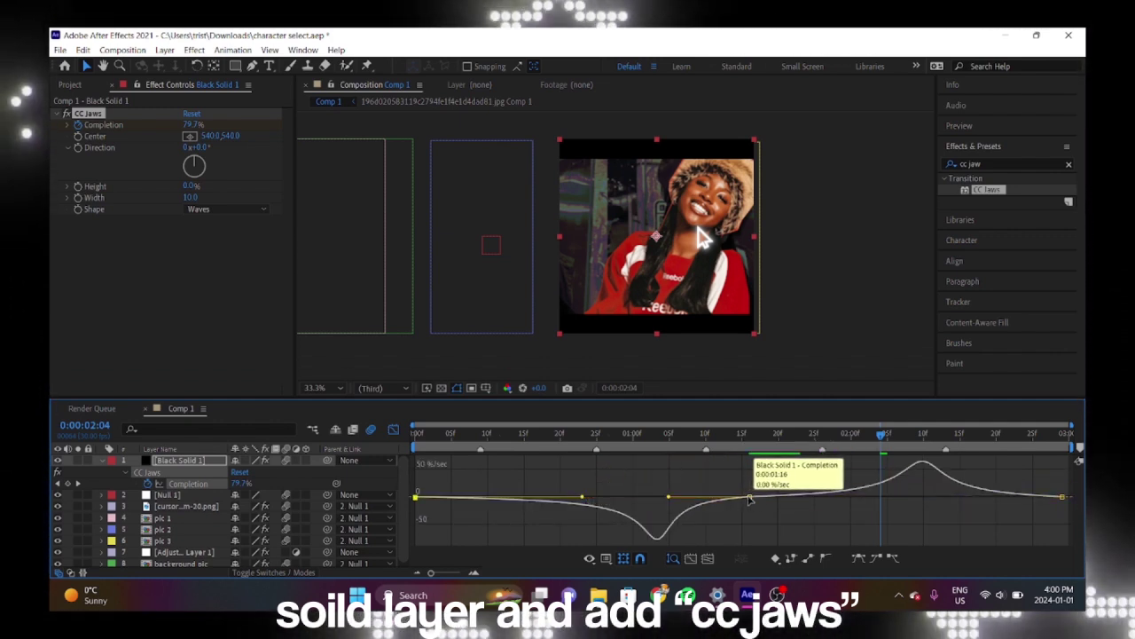
mouse_move(750, 500)
left_mouse_down()
mouse_move(989, 503)
mouse_move(876, 500)
mouse_move(918, 495)
left_mouse_up()
key("space")
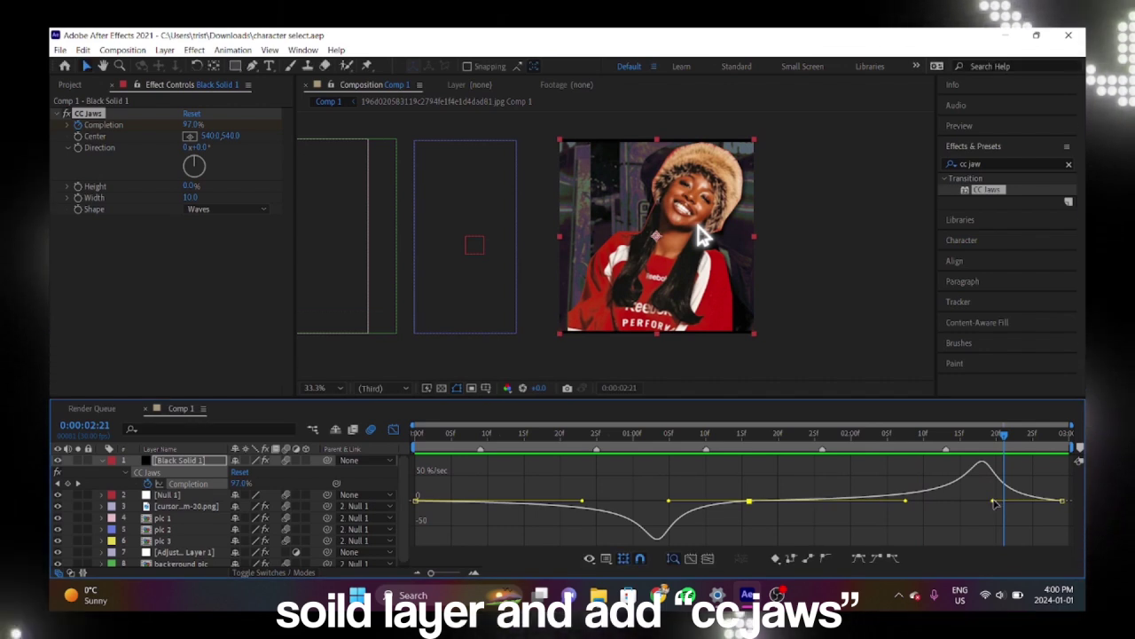
left_click_drag(993, 502, 969, 504)
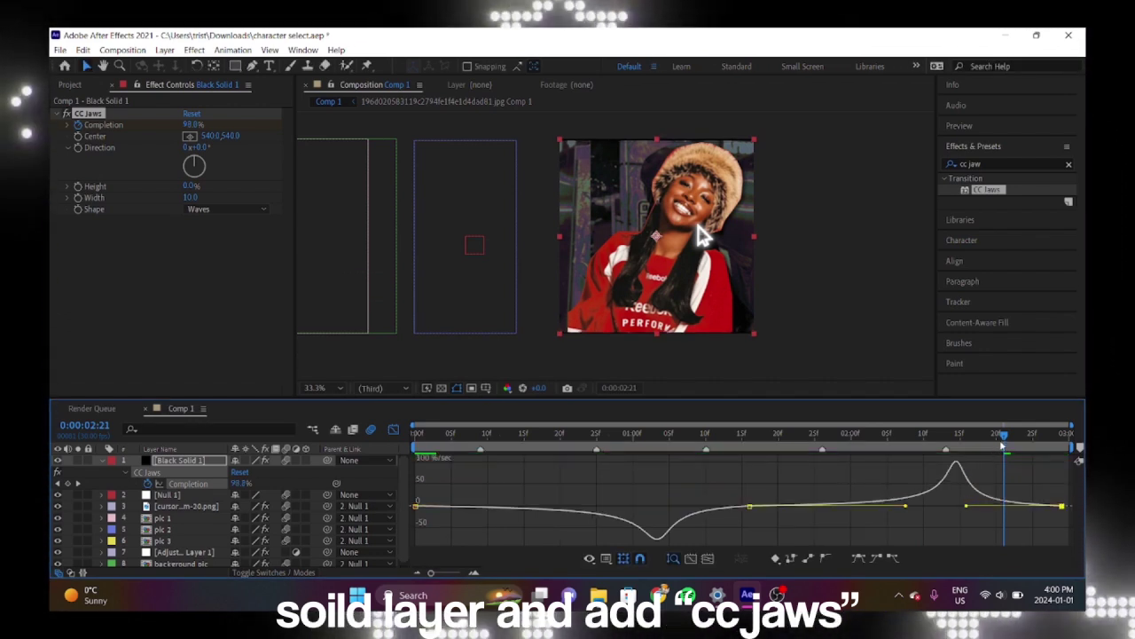
key("space")
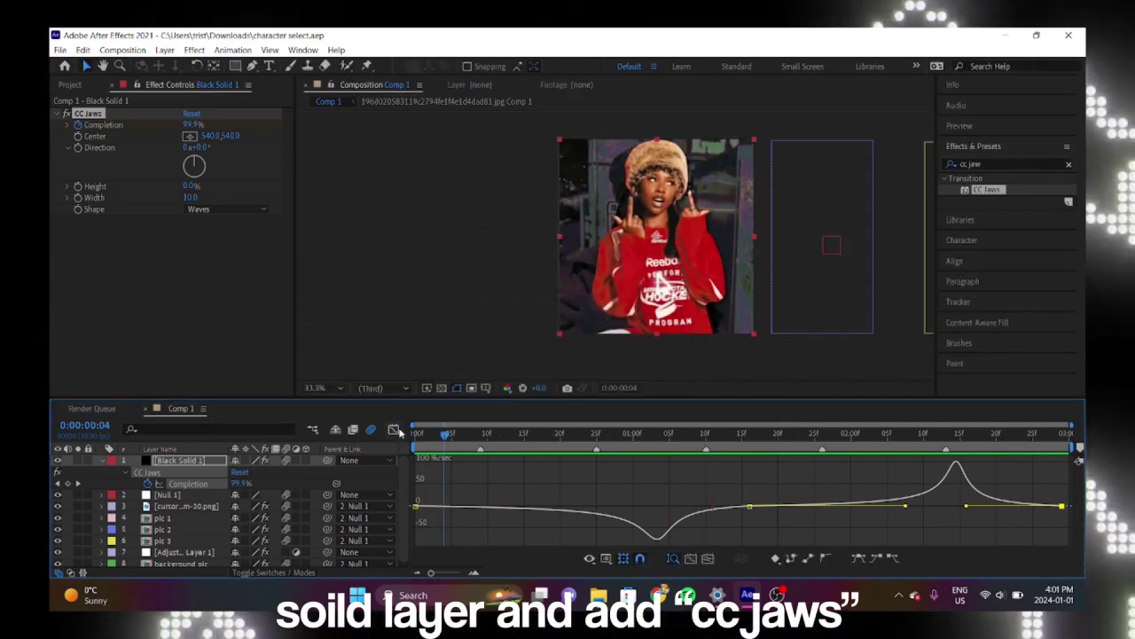
left_click(394, 430)
- Create a new adjustment layer and place it below Black Solid 1
left_click(102, 460)
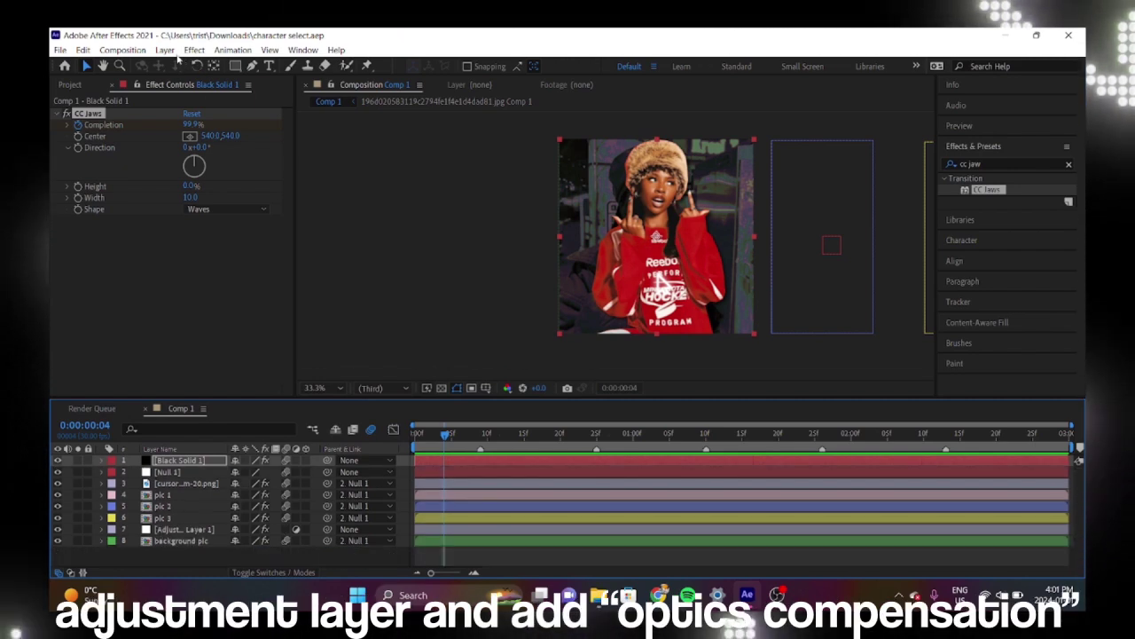
left_click(165, 50)
mouse_move(257, 65)
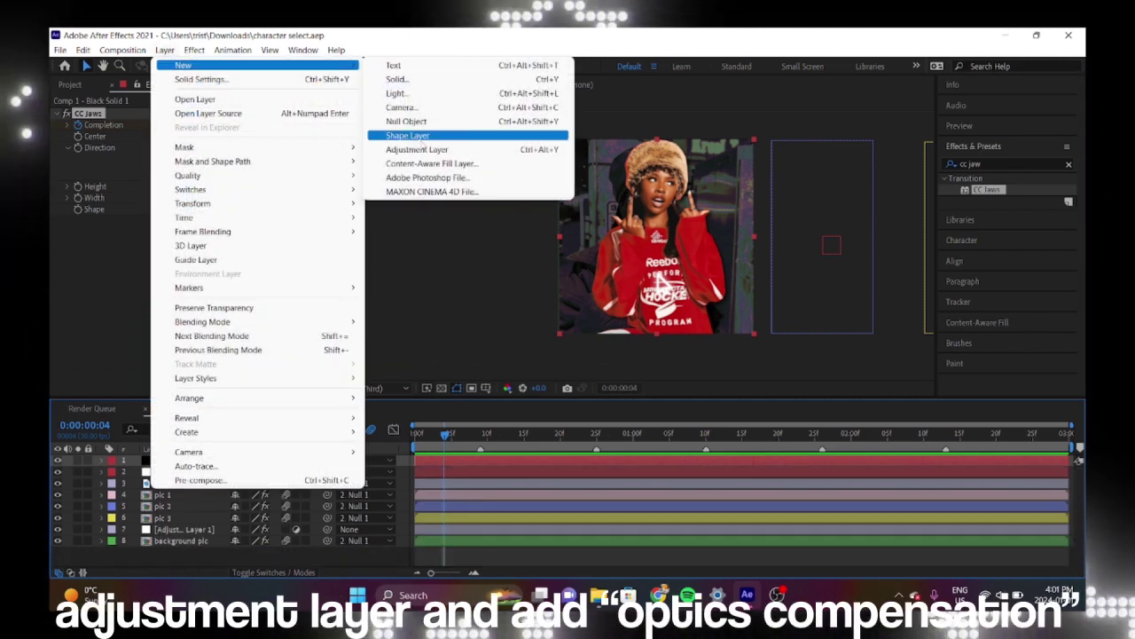
left_click(424, 151)
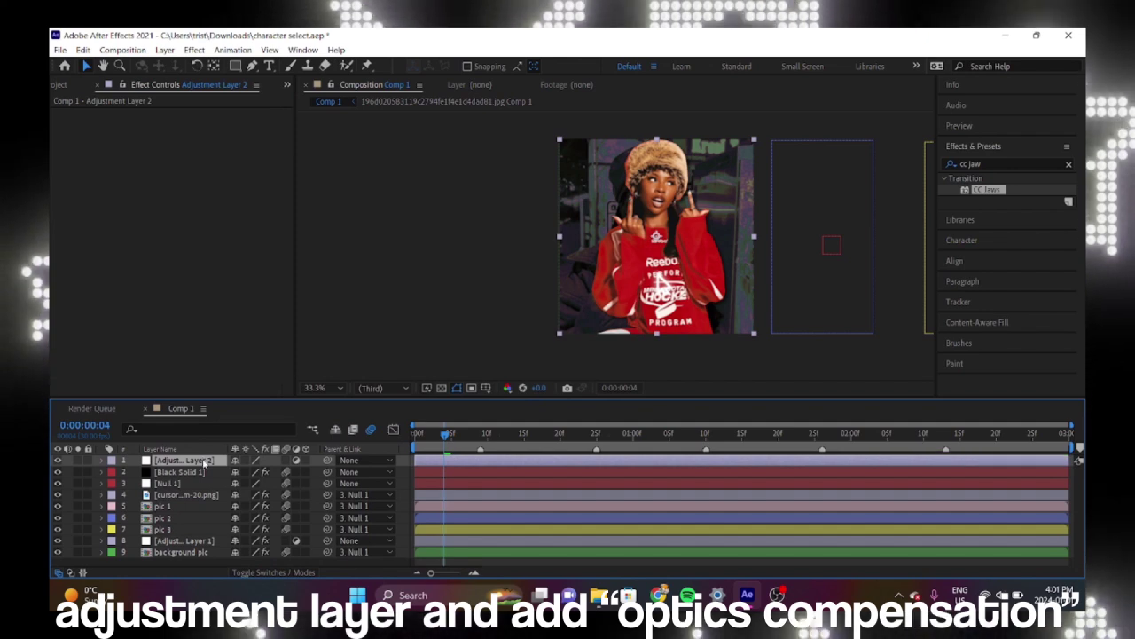
left_click_drag(204, 483, 203, 483)
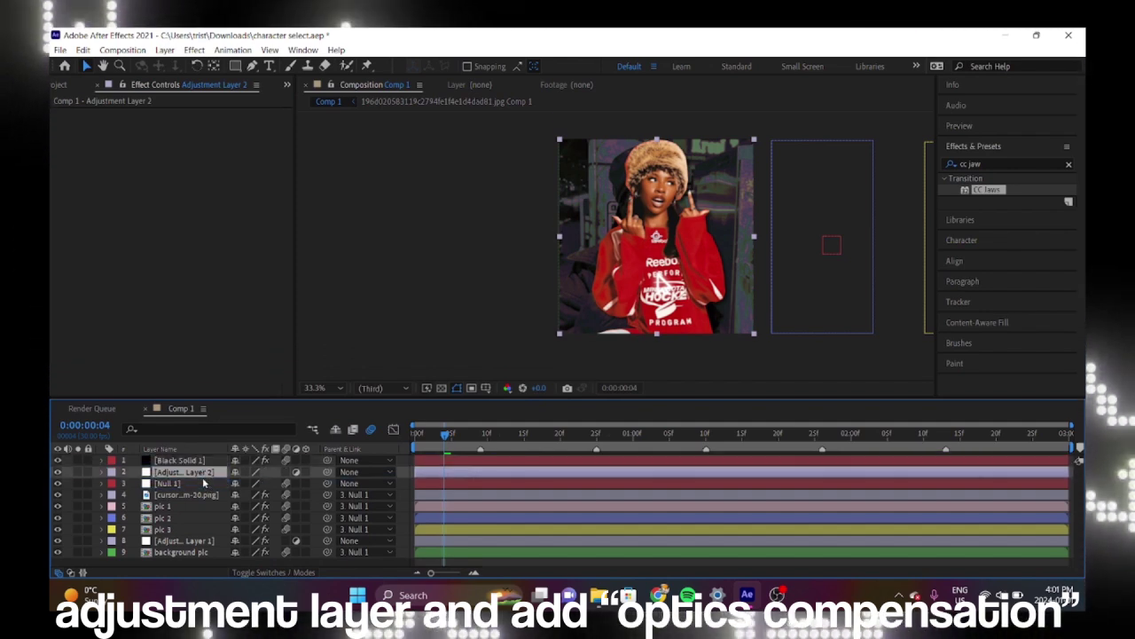
- Apply Optics Compensation with Reverse Lens Distortion on and Field of View 40, then preview
left_click(1070, 166)
type("opt")
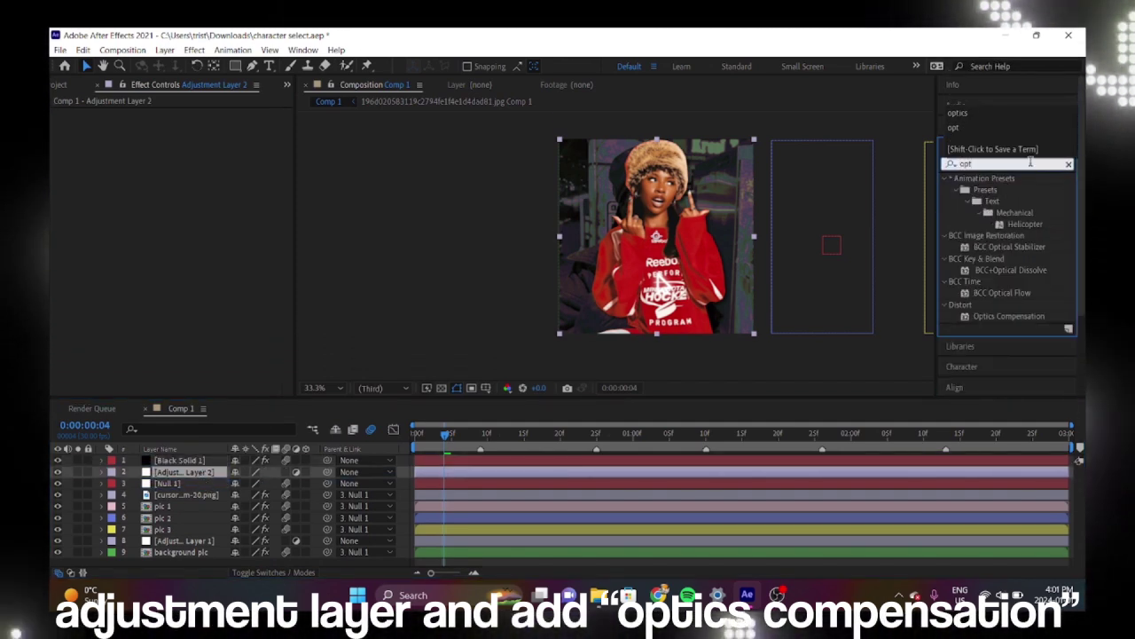
left_click_drag(1008, 316, 772, 469)
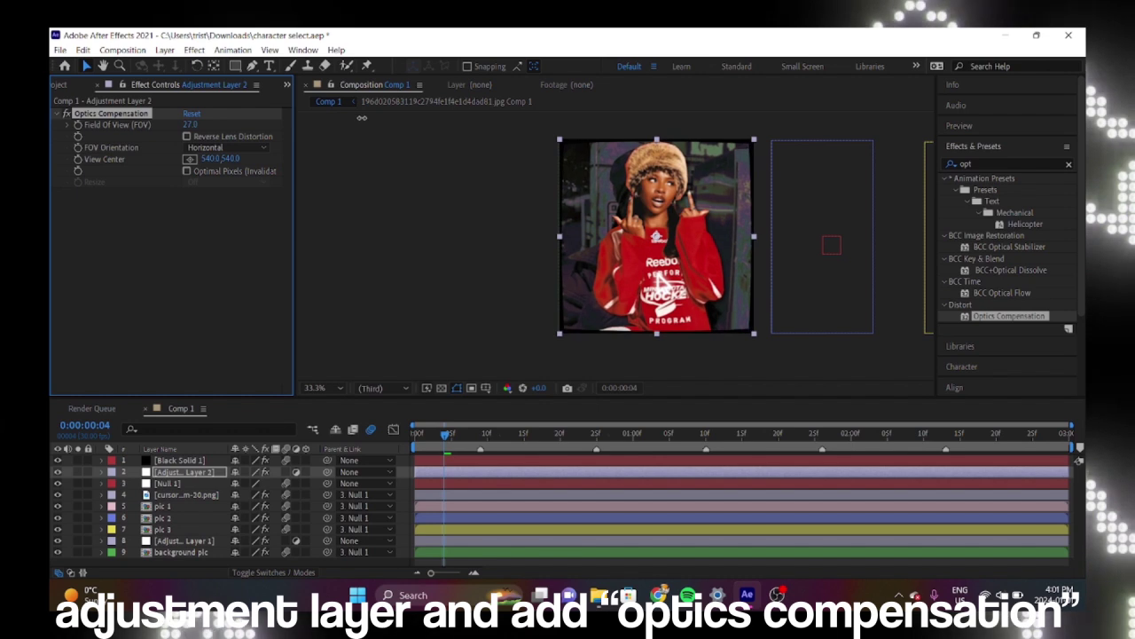
left_click_drag(398, 123, 367, 129)
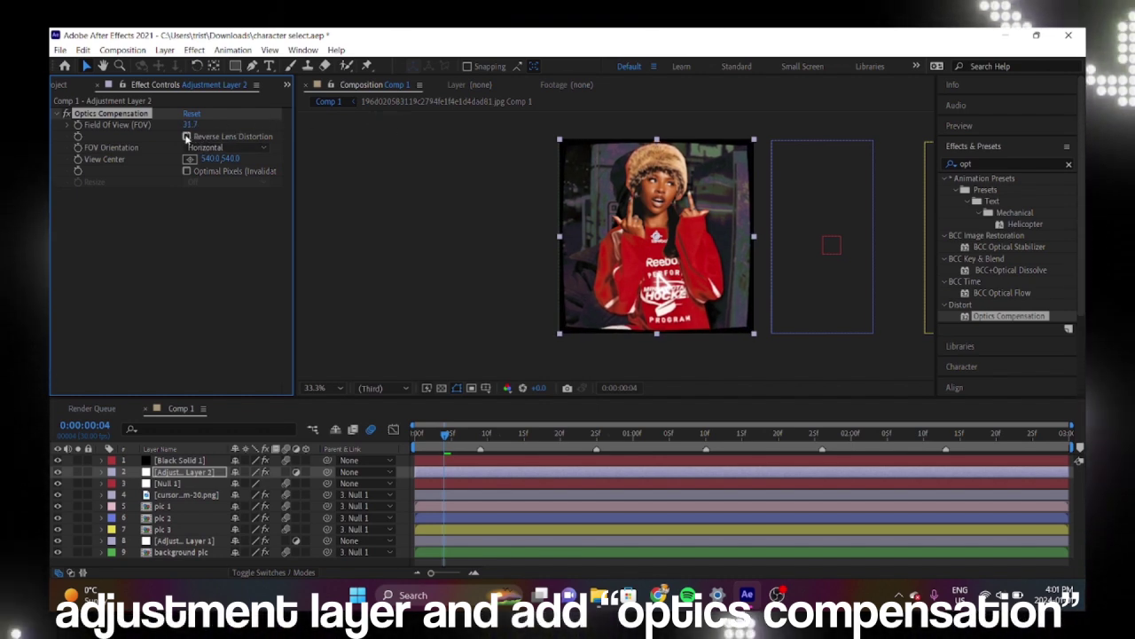
left_click(186, 136)
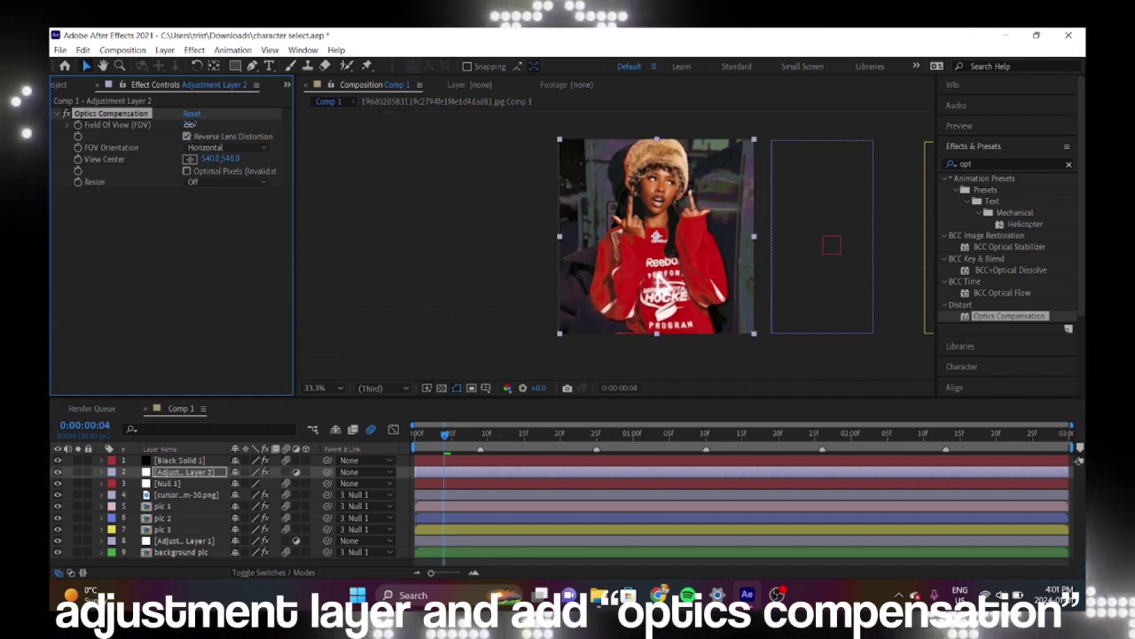
key("Return")
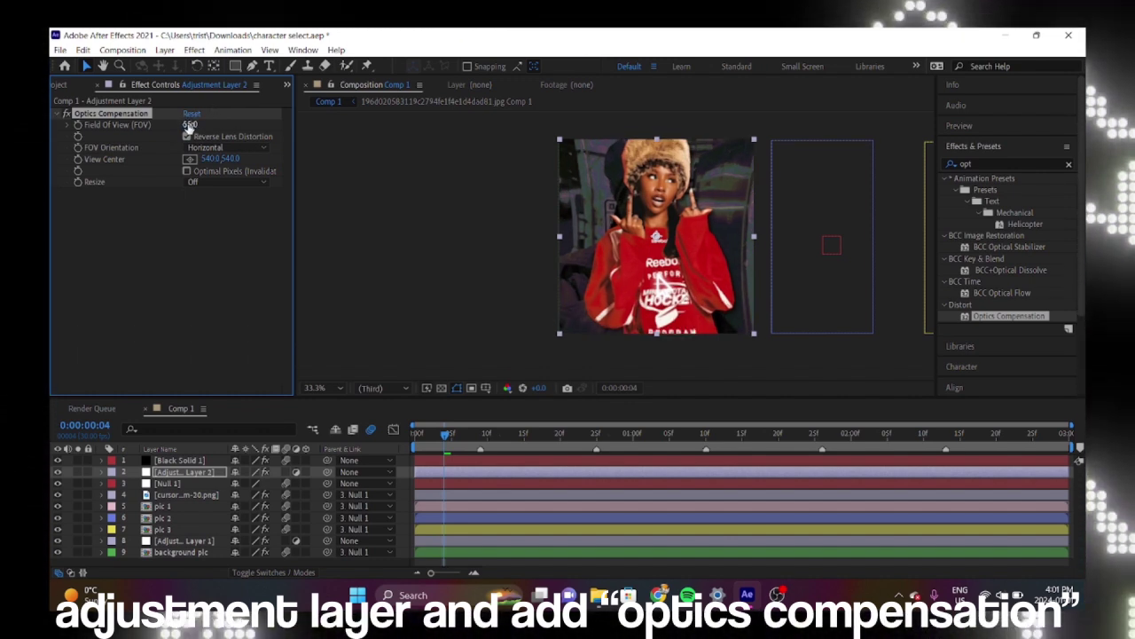
key("Delete")
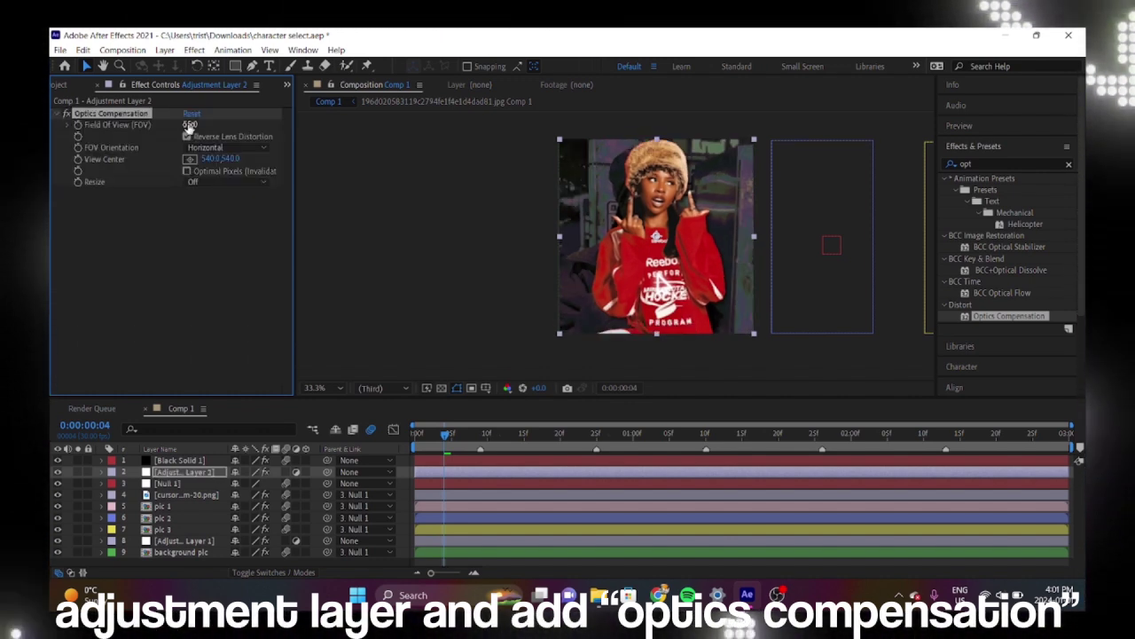
left_click(188, 125)
type("4")
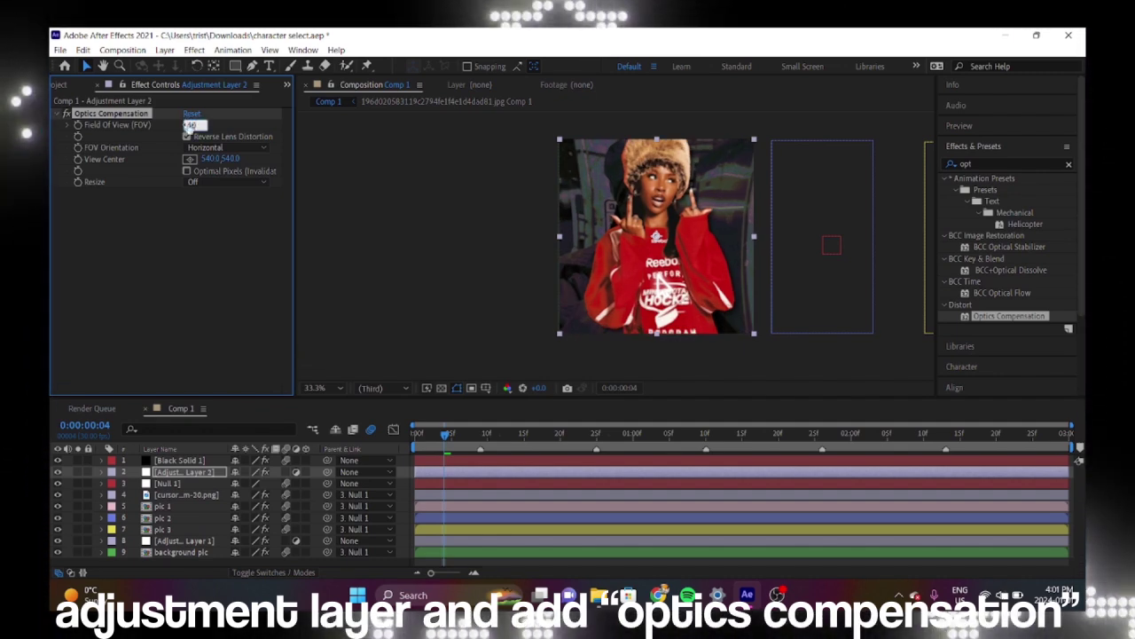
type("0")
key("Return")
key("space")
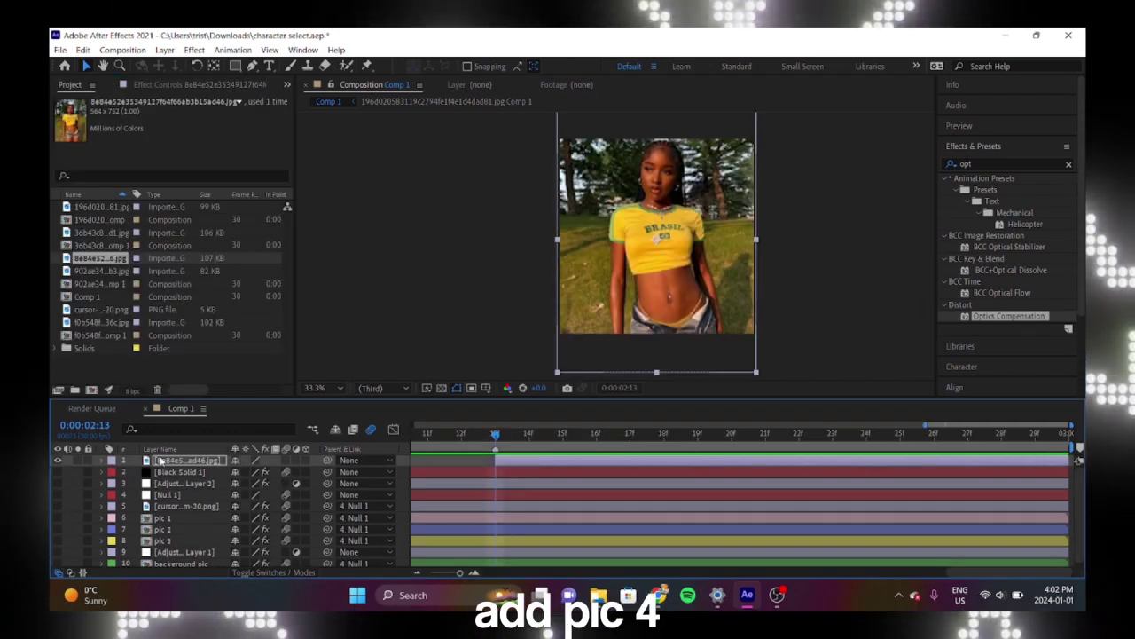
- Pre-compose the new photo layer and zoom the timeline out
right_click(161, 460)
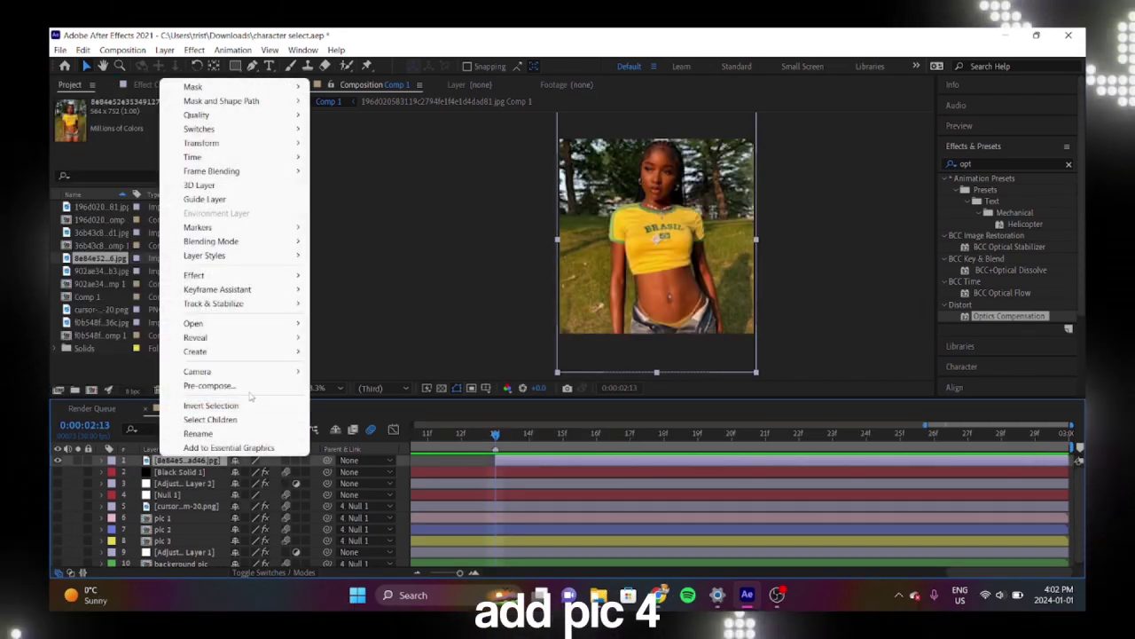
left_click(209, 385)
left_click(599, 396)
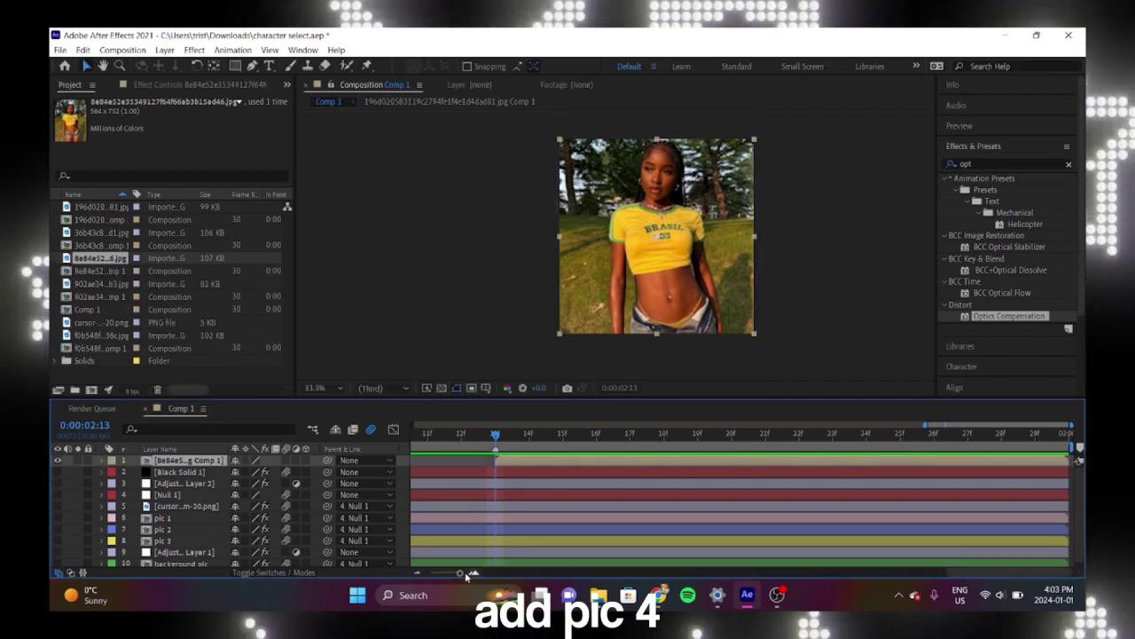
left_click_drag(461, 573, 442, 572)
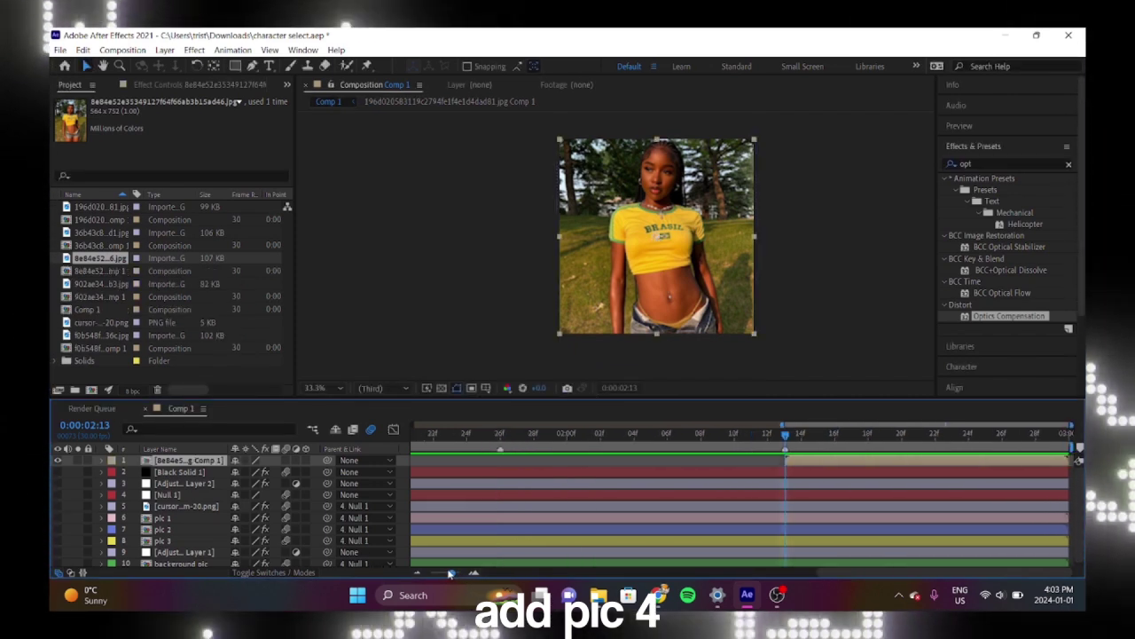
- Rename the pre-composed layer to 'pic 4' and give it a Fuchsia label
right_click(211, 460)
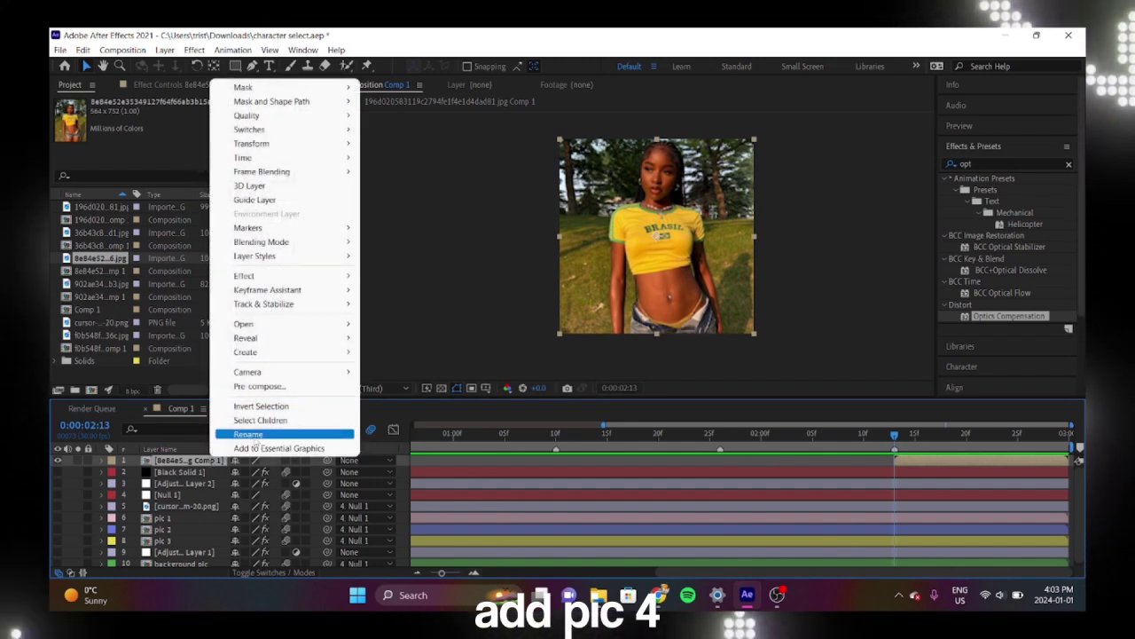
left_click(252, 434)
type("pic")
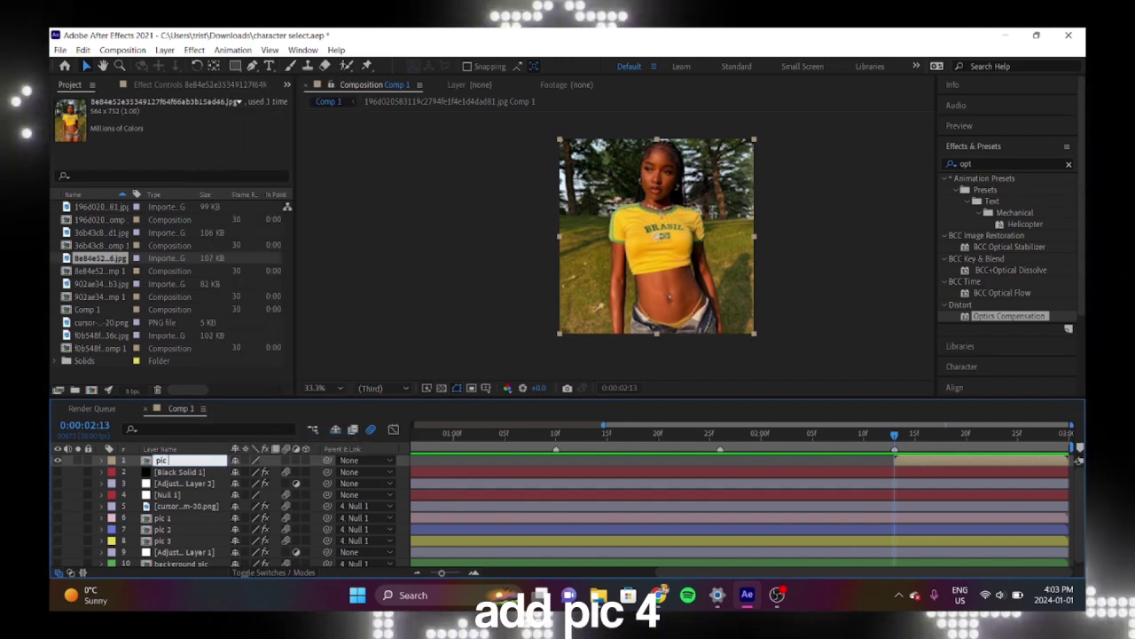
type(" 4")
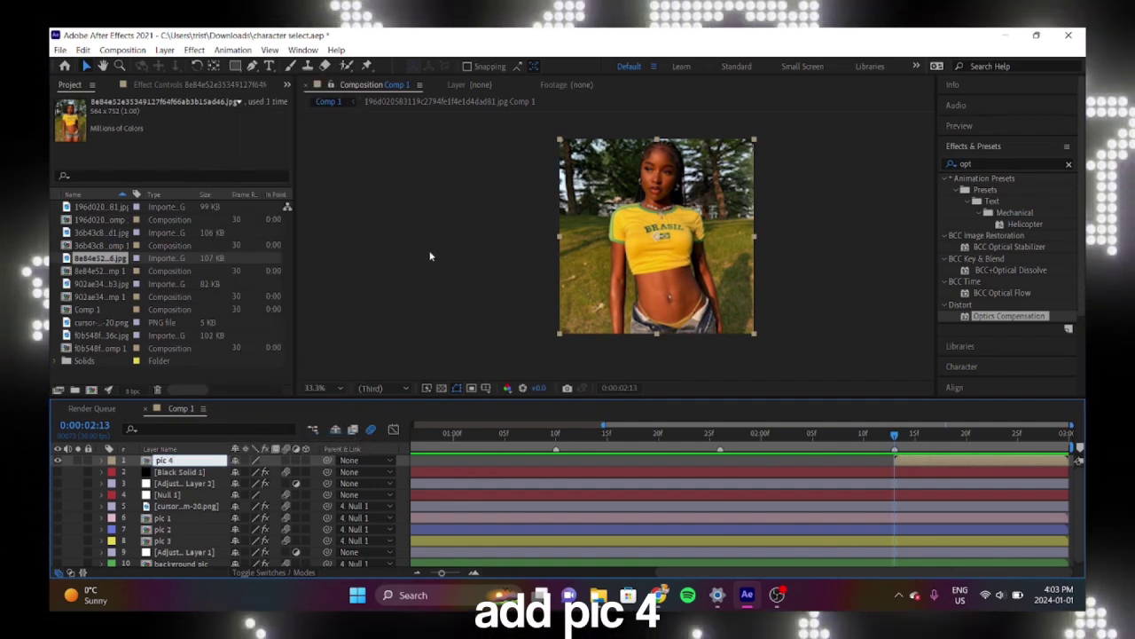
left_click(431, 257)
left_click(112, 462)
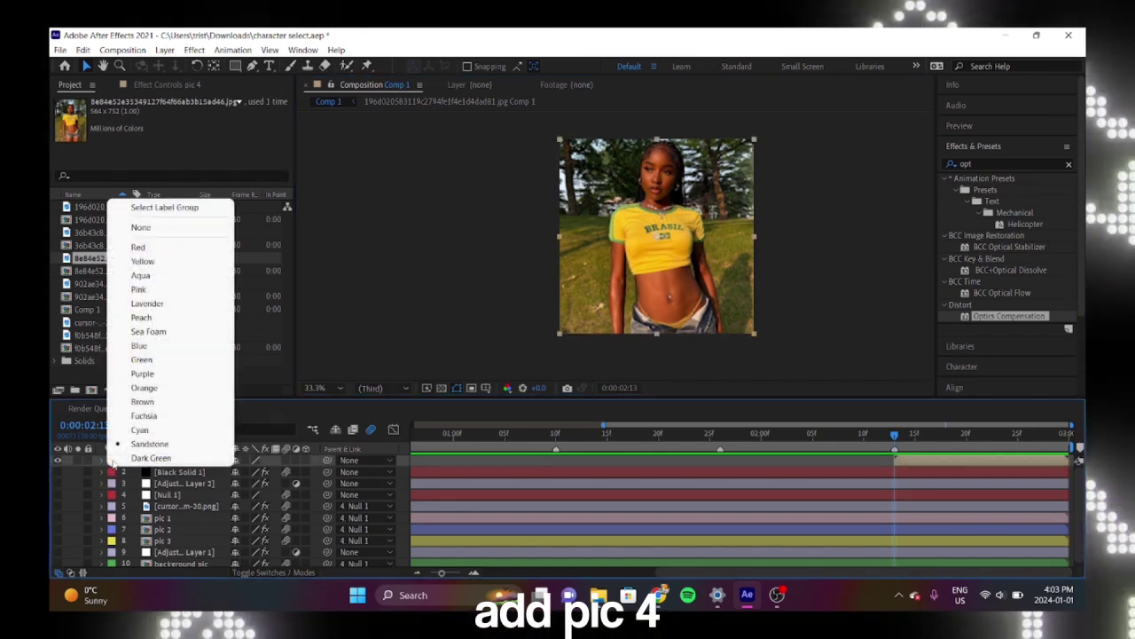
left_click(142, 414)
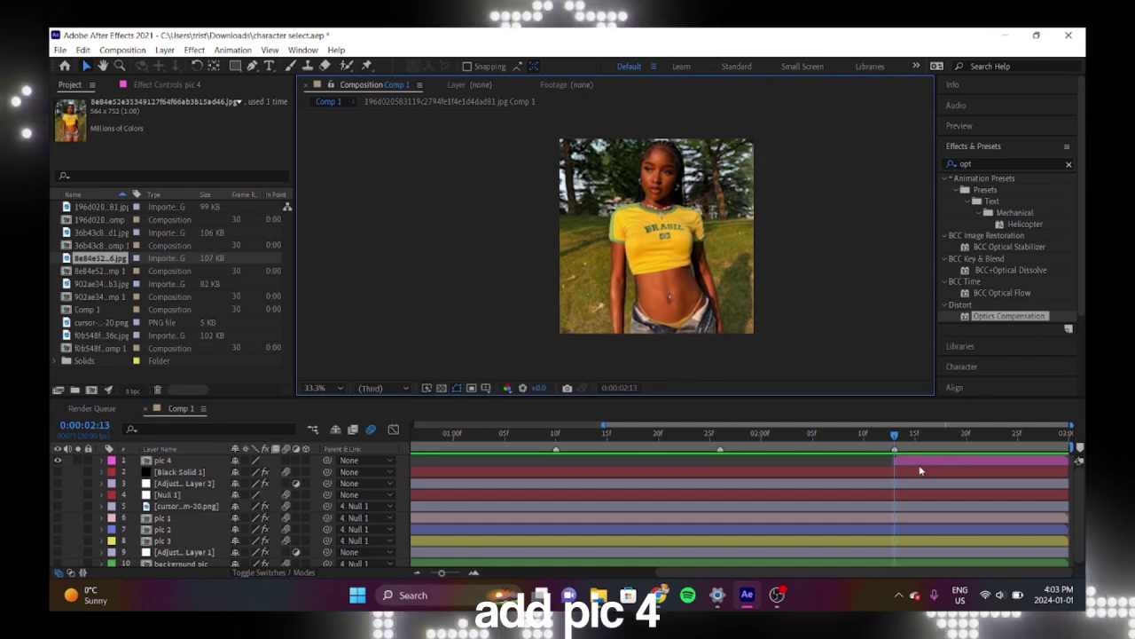
- Apply Turbulent Displace to pic 4 and keyframe its Amount at 80 and 0
left_click(920, 461)
key("s")
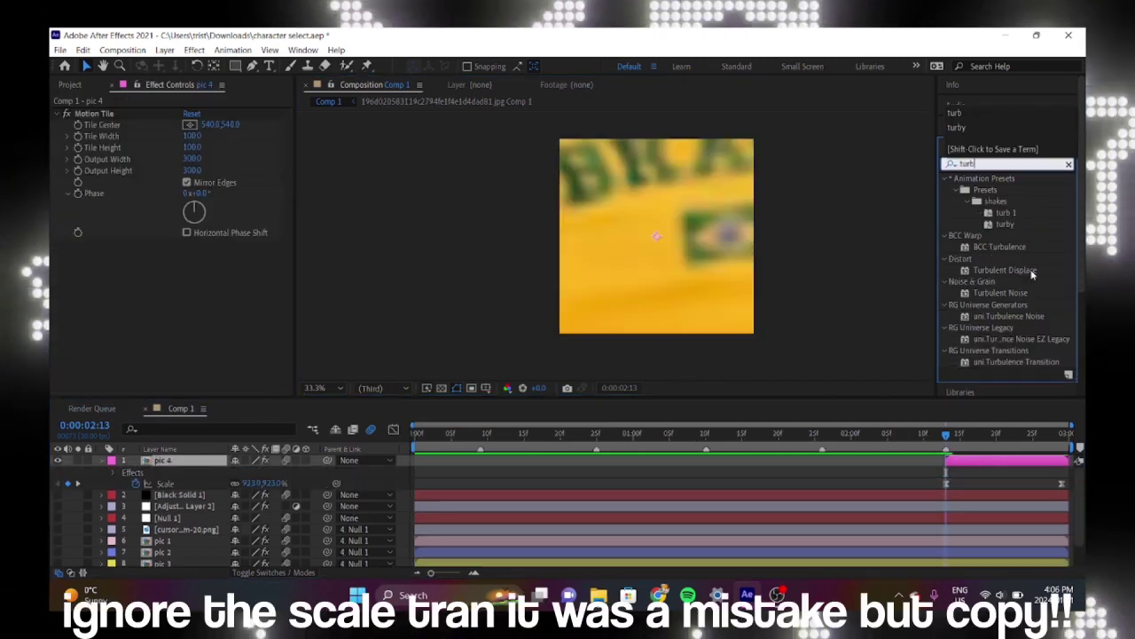
left_click_drag(978, 465, 977, 463)
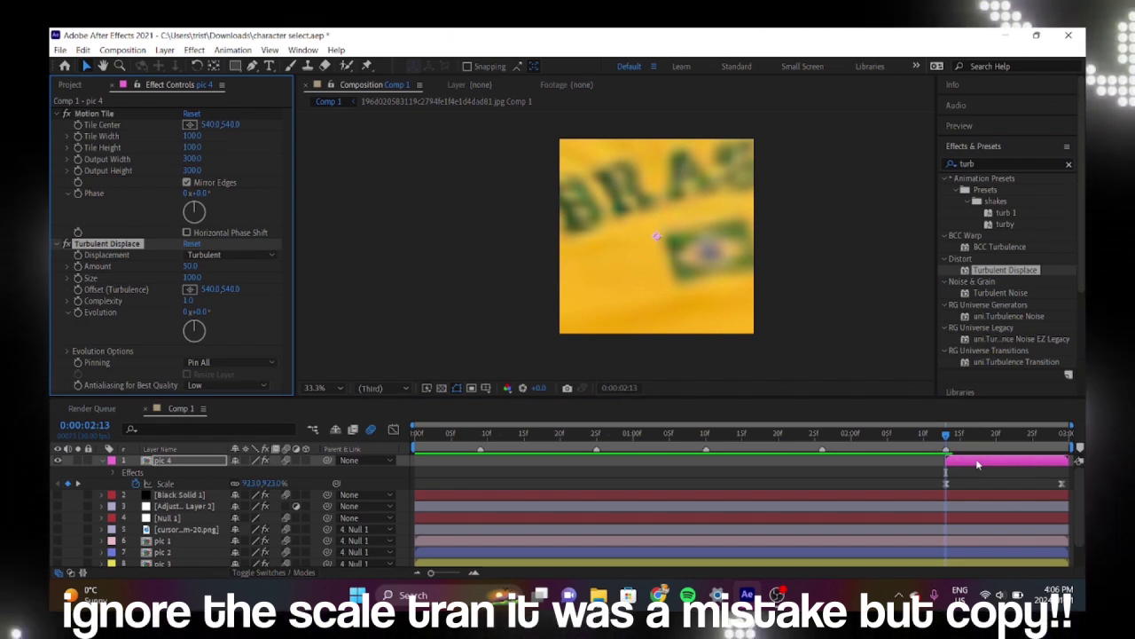
left_click(55, 114)
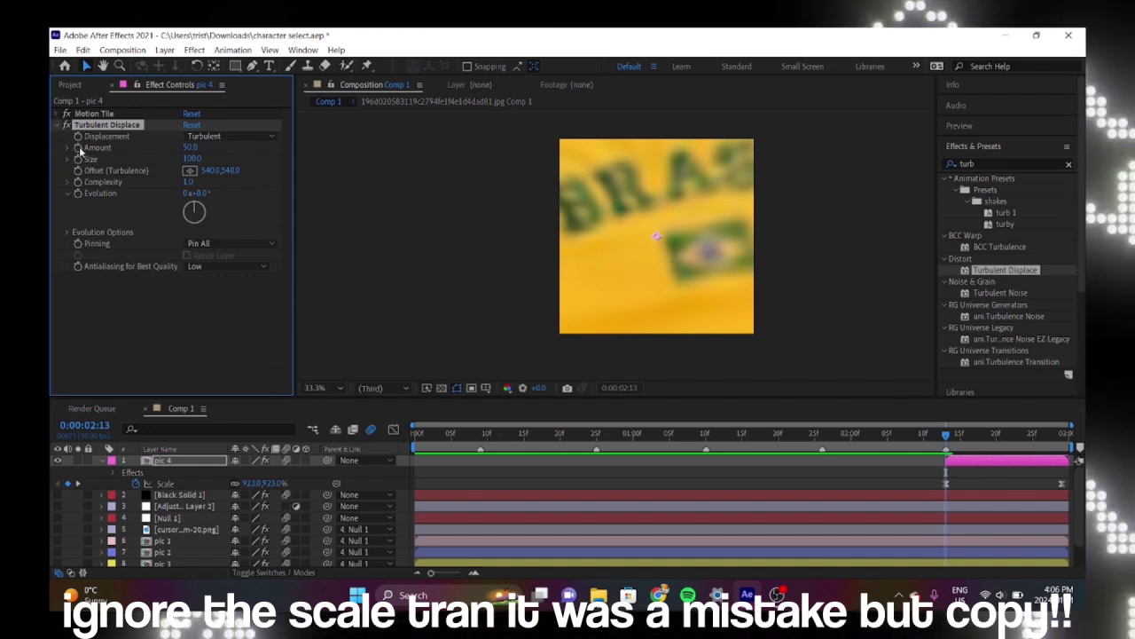
left_click(189, 148)
type("80")
key("Return")
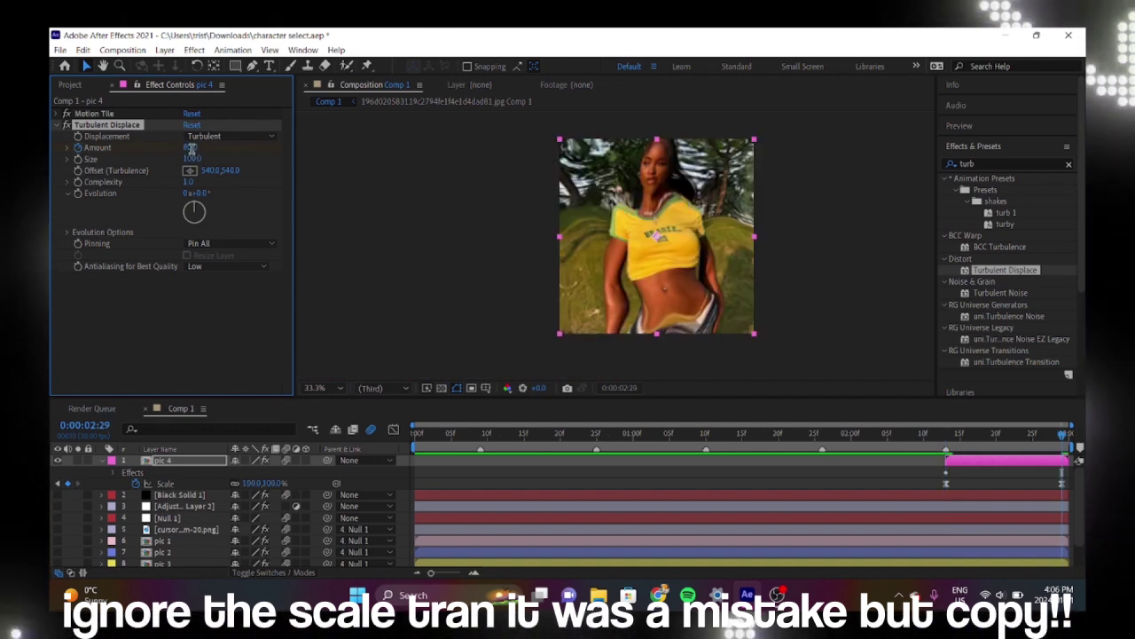
left_click(189, 148)
type("0")
key("Return")
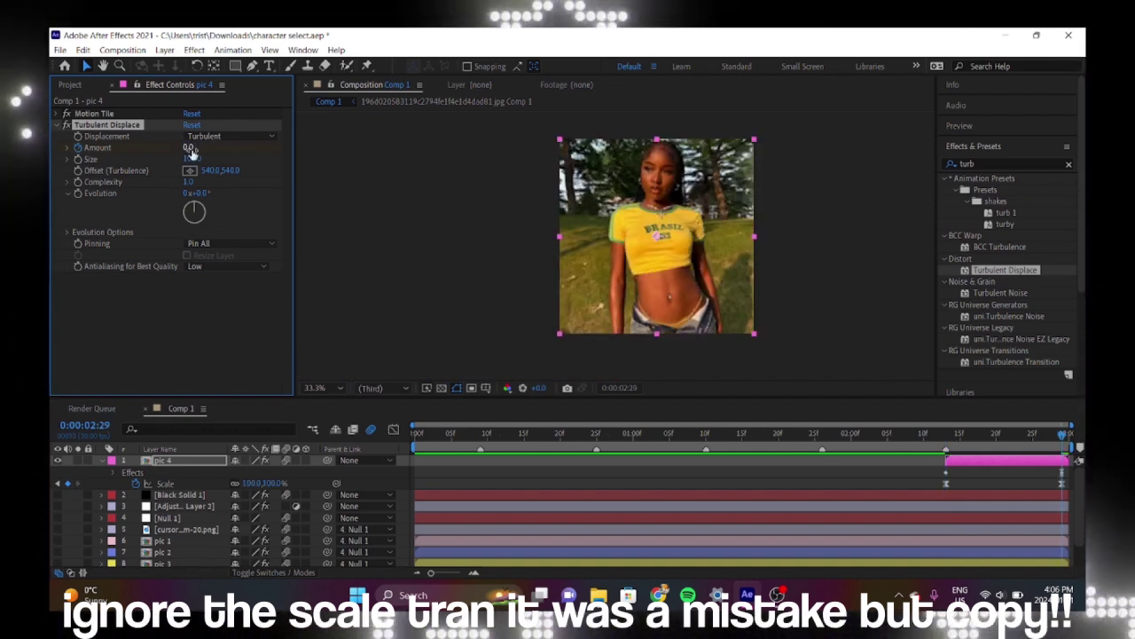
key("space")
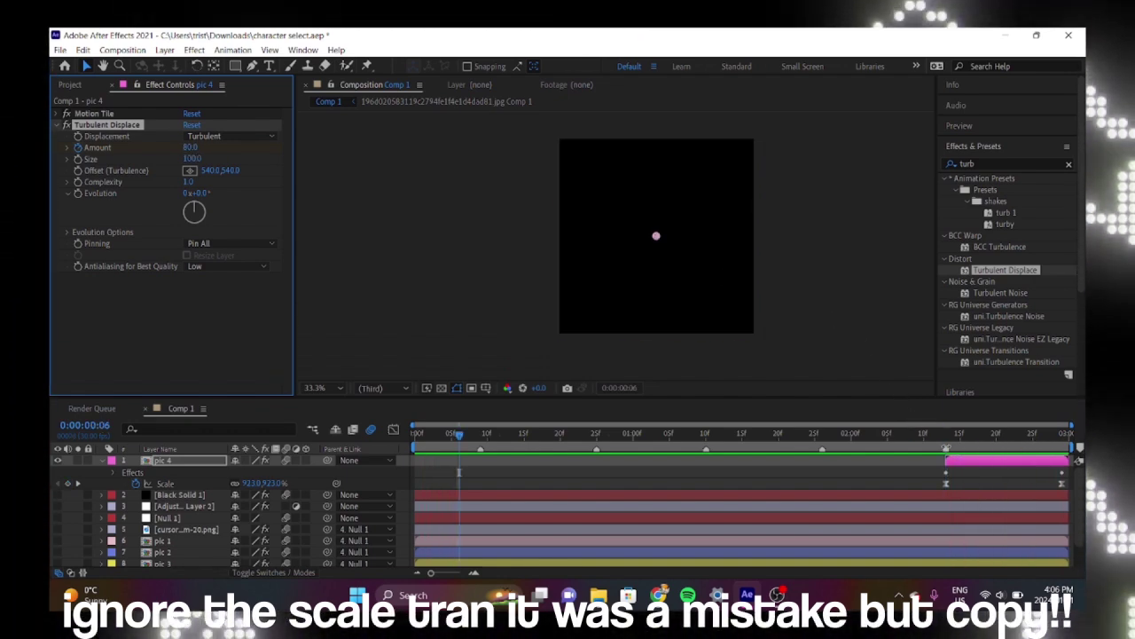
- Raise the Turbulent Displace Size to 300 at pic 4's start and preview
left_click(957, 465)
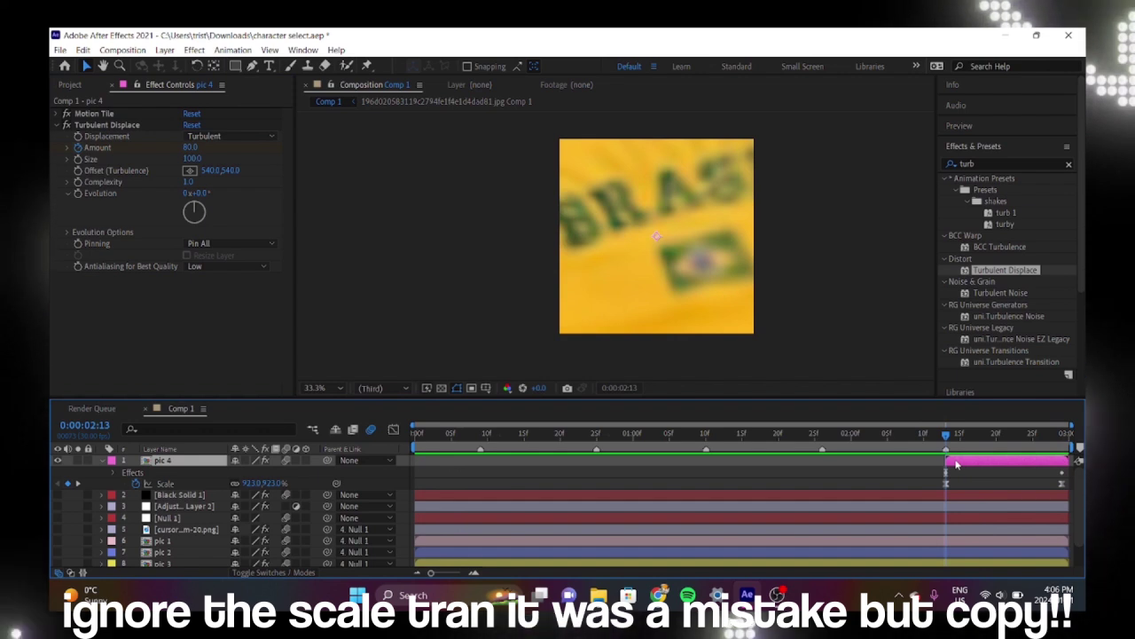
key("u")
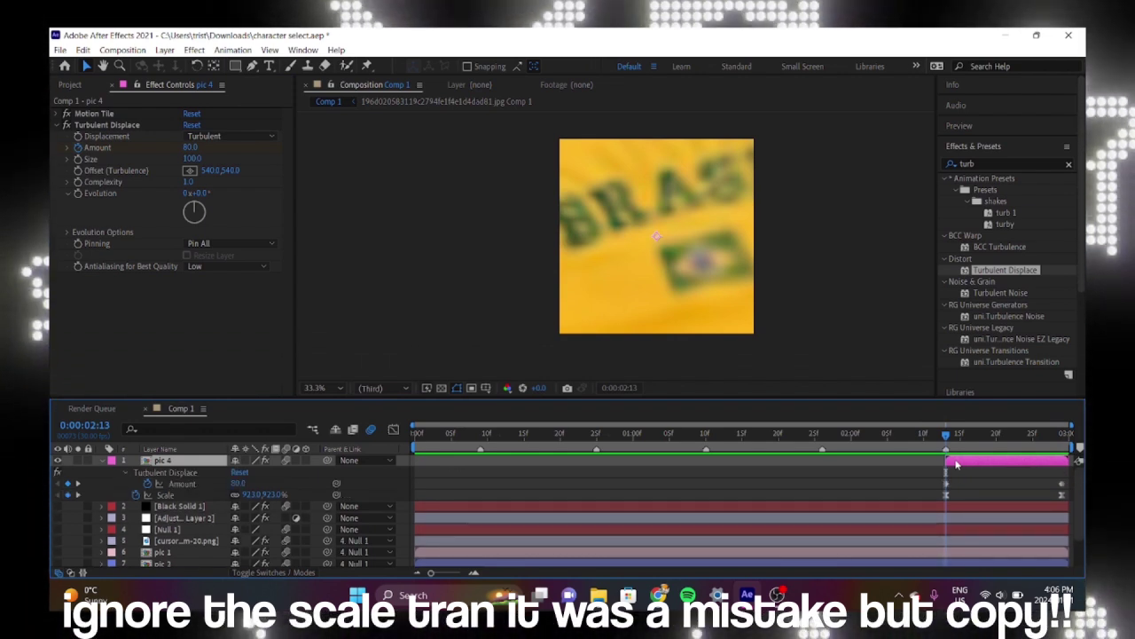
left_click(76, 158)
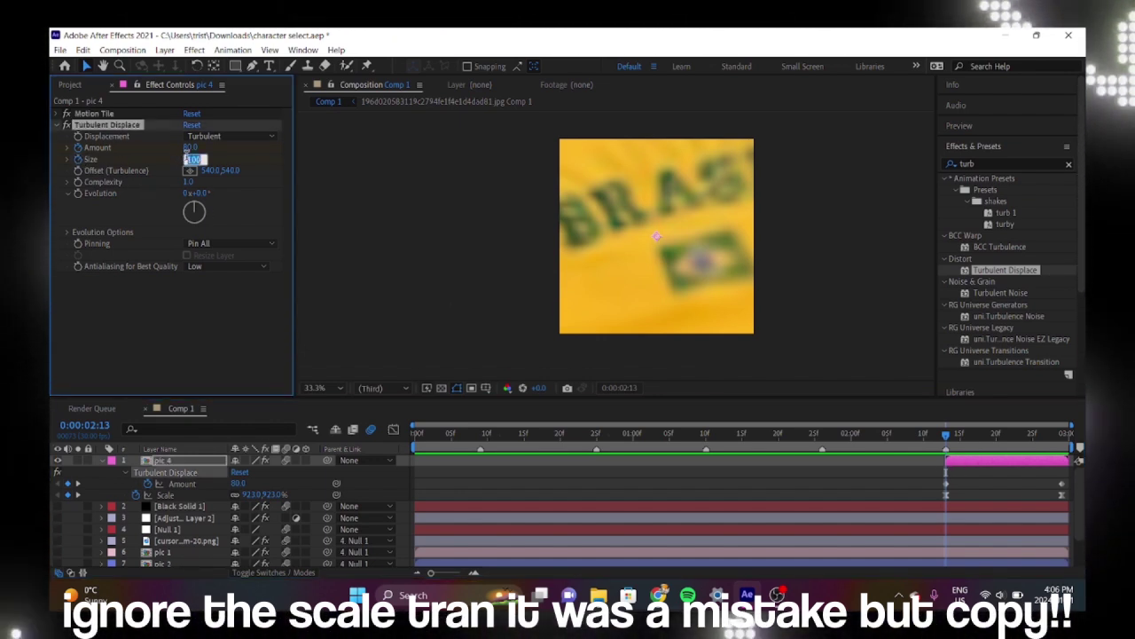
left_click(195, 158)
type("500")
key("Return")
key("space")
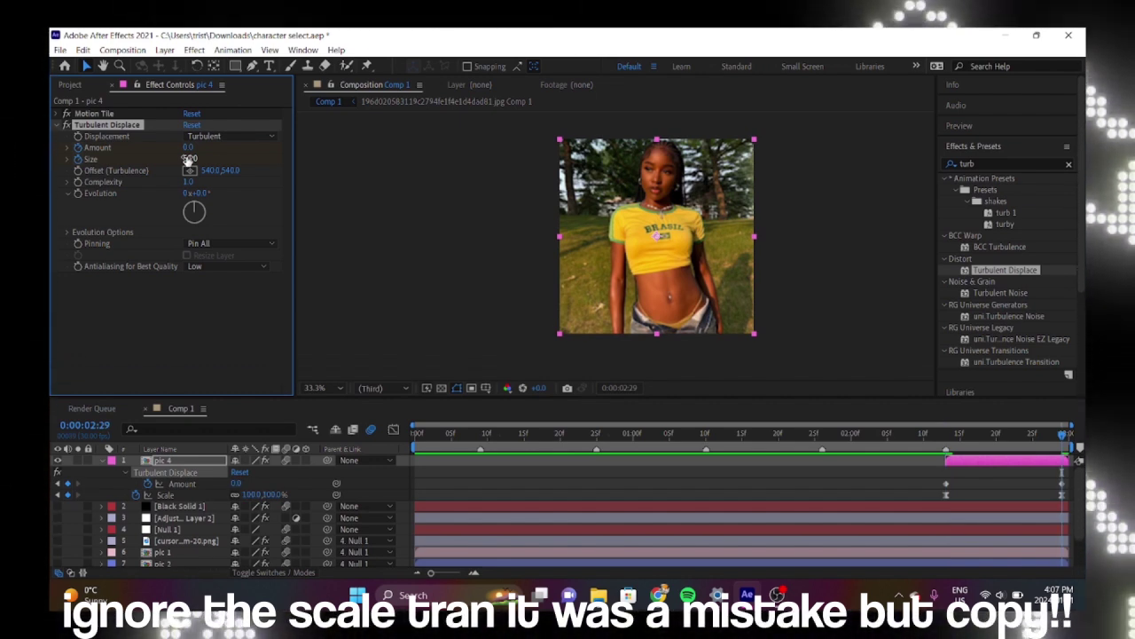
left_click_drag(189, 158, 187, 157)
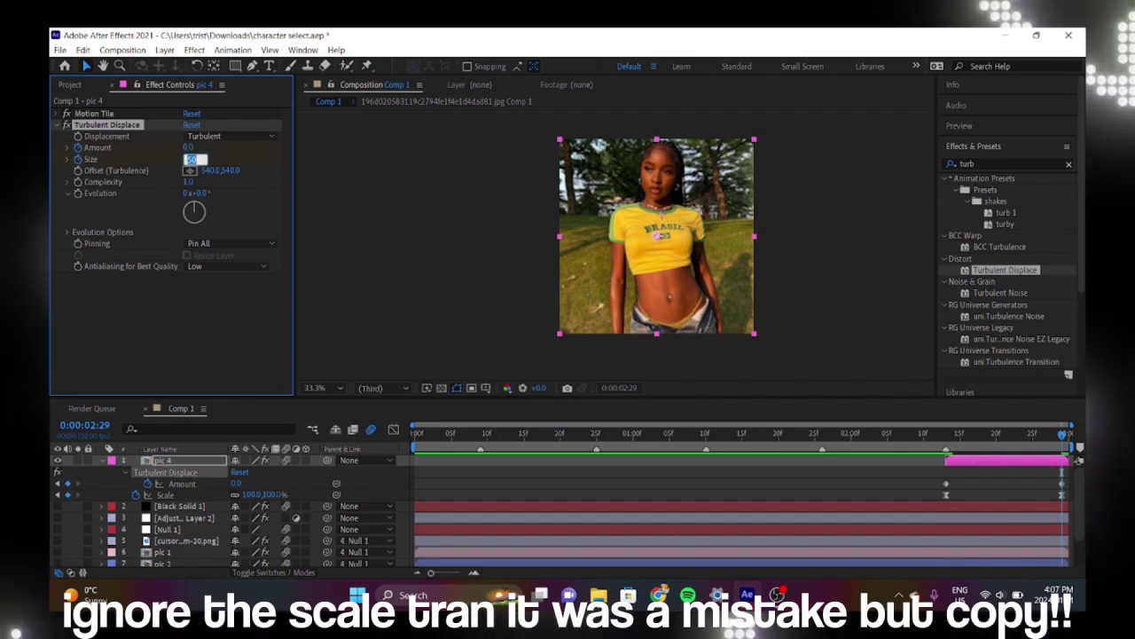
type("300")
key("Return")
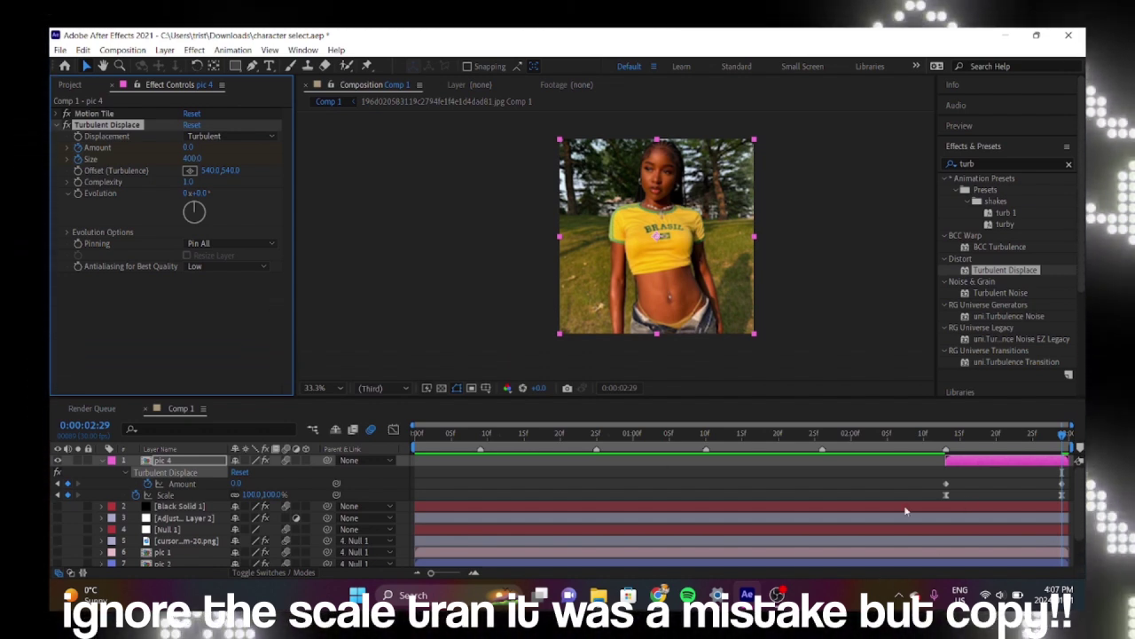
- Apply Easy Ease to pic 4's Amount keyframes
left_click_drag(927, 513, 1078, 479)
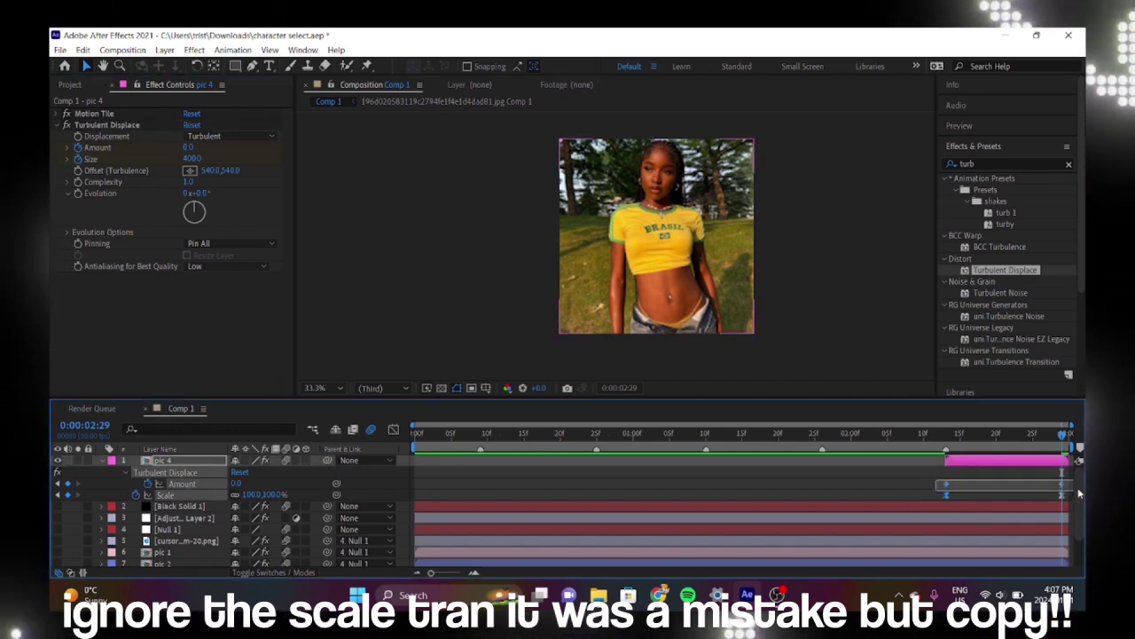
right_click(1066, 489)
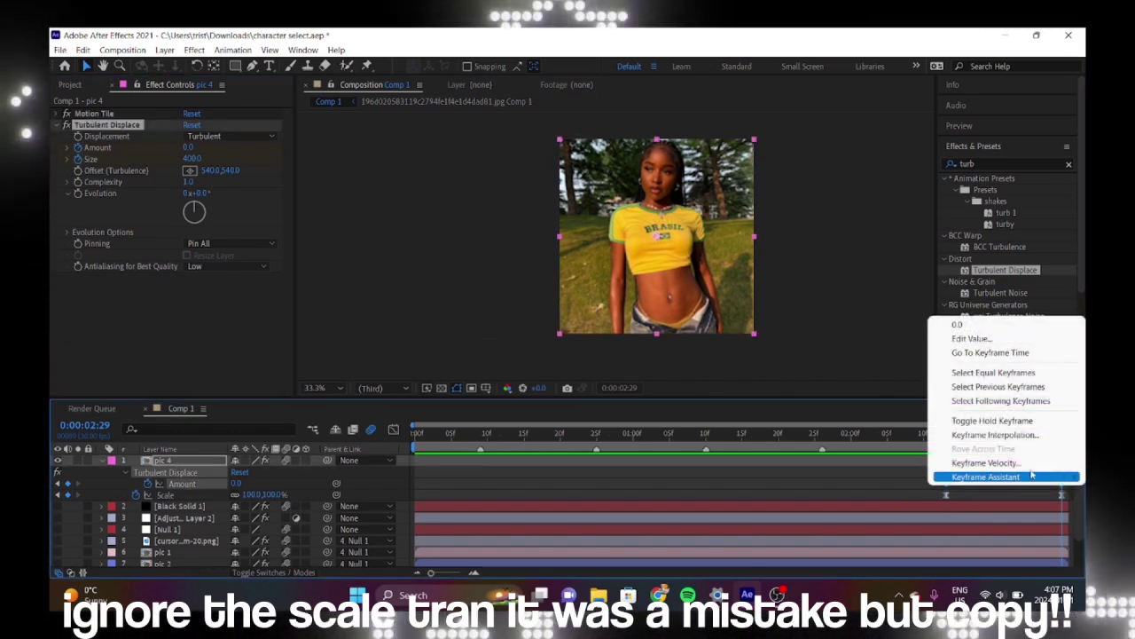
mouse_move(984, 476)
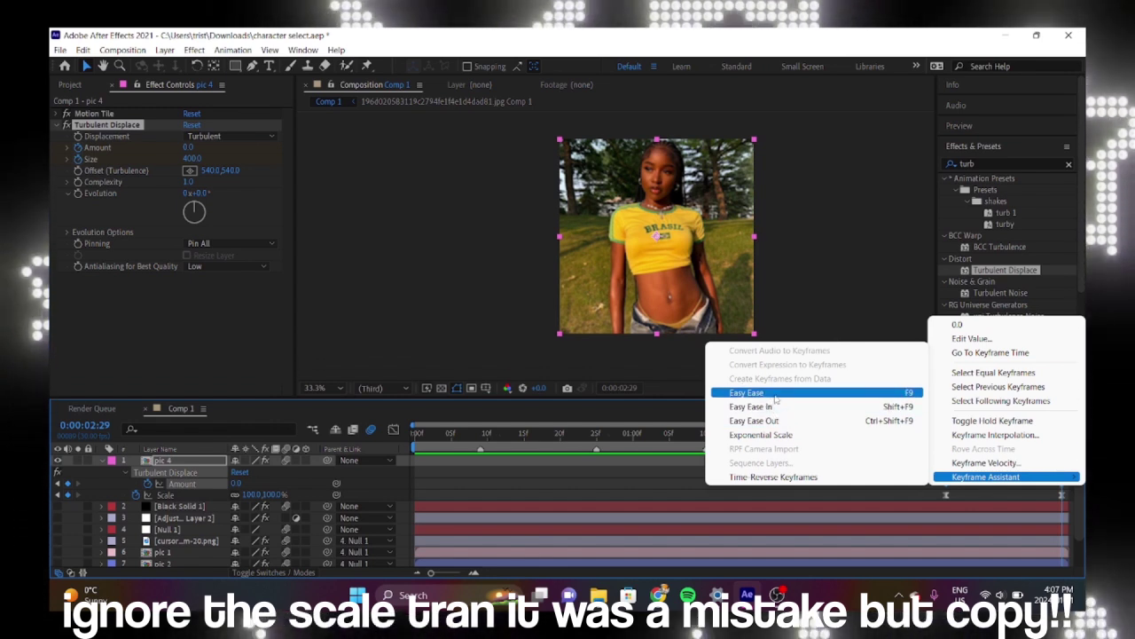
left_click(774, 406)
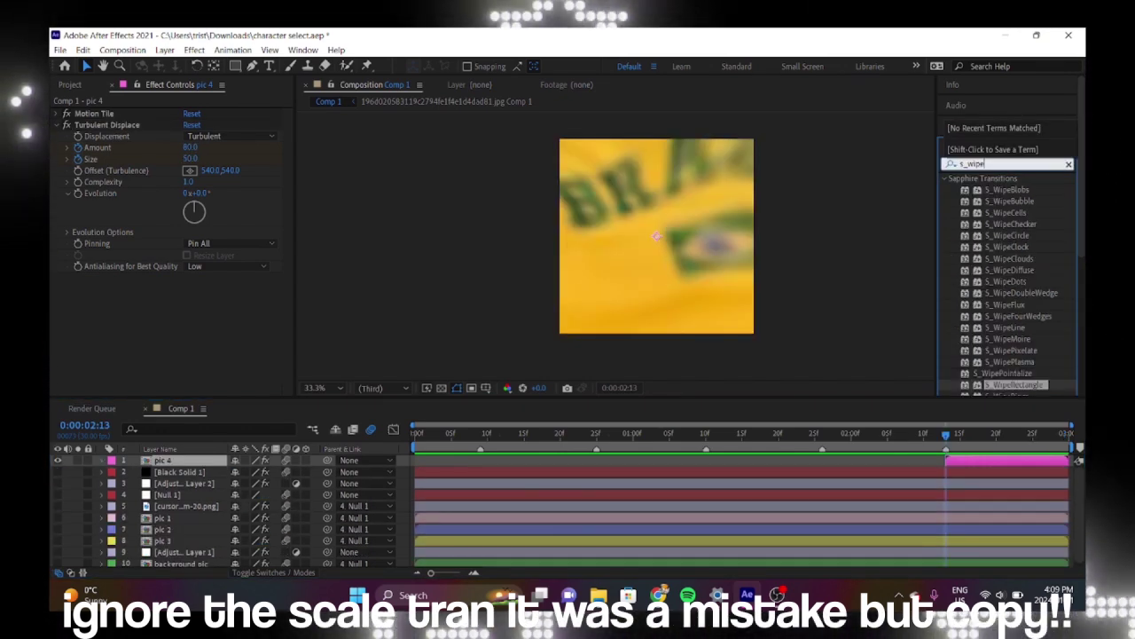
- Apply S_WipeRectangle to pic 4 and keyframe Wipe Percent 100% at 0:00:02:13 to 0% at 0:00:02:29
type("re")
left_click_drag(1016, 189, 983, 461)
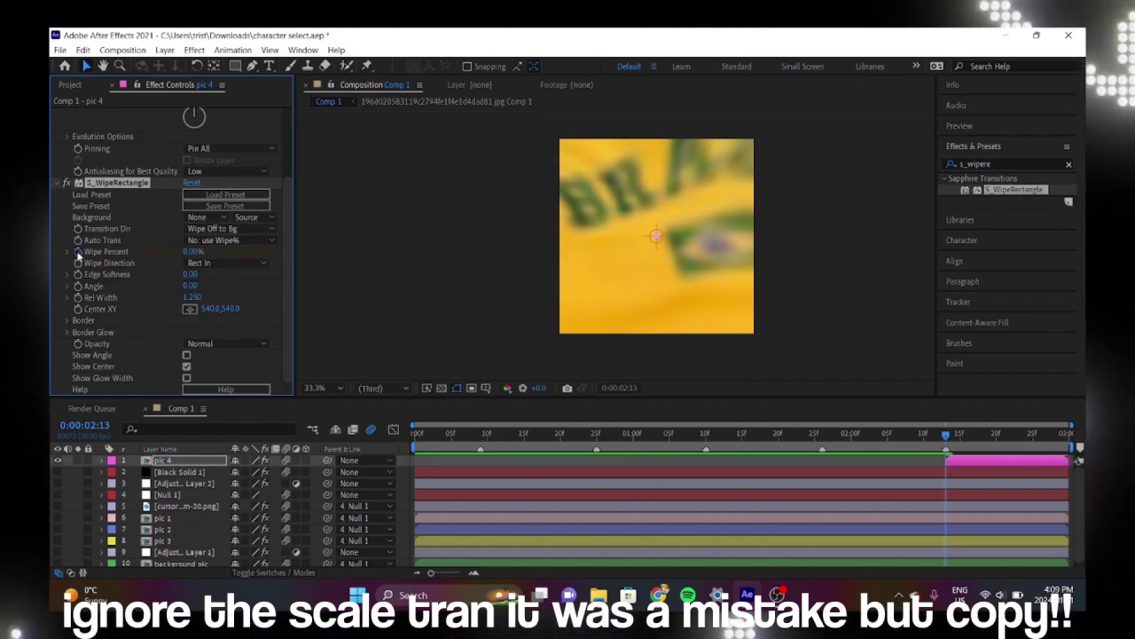
left_click(78, 251)
key("End")
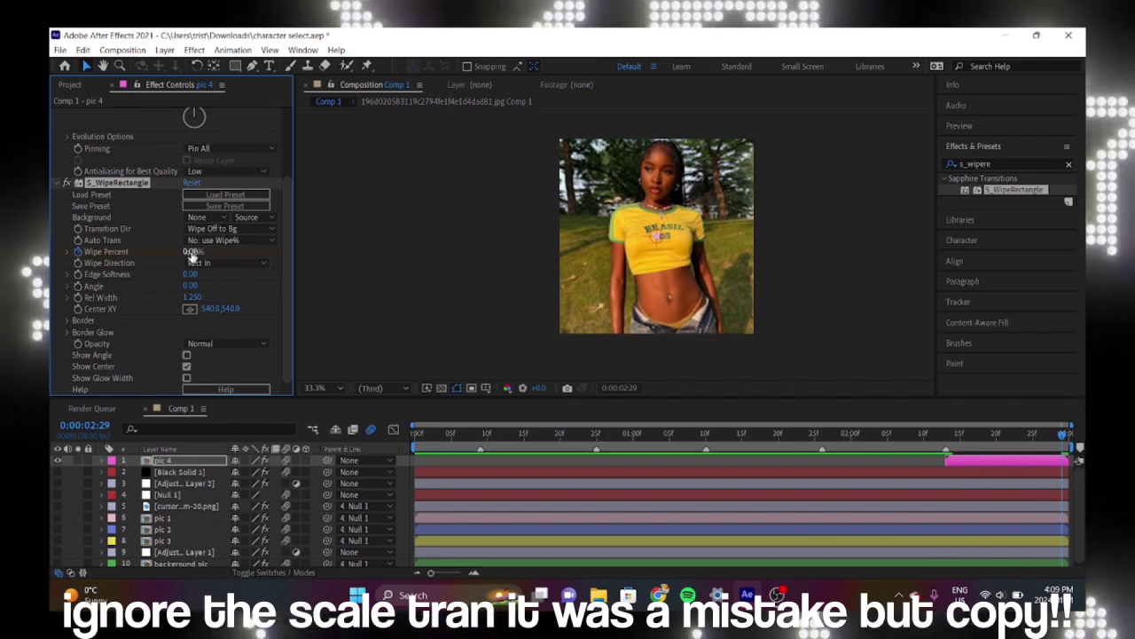
key("u")
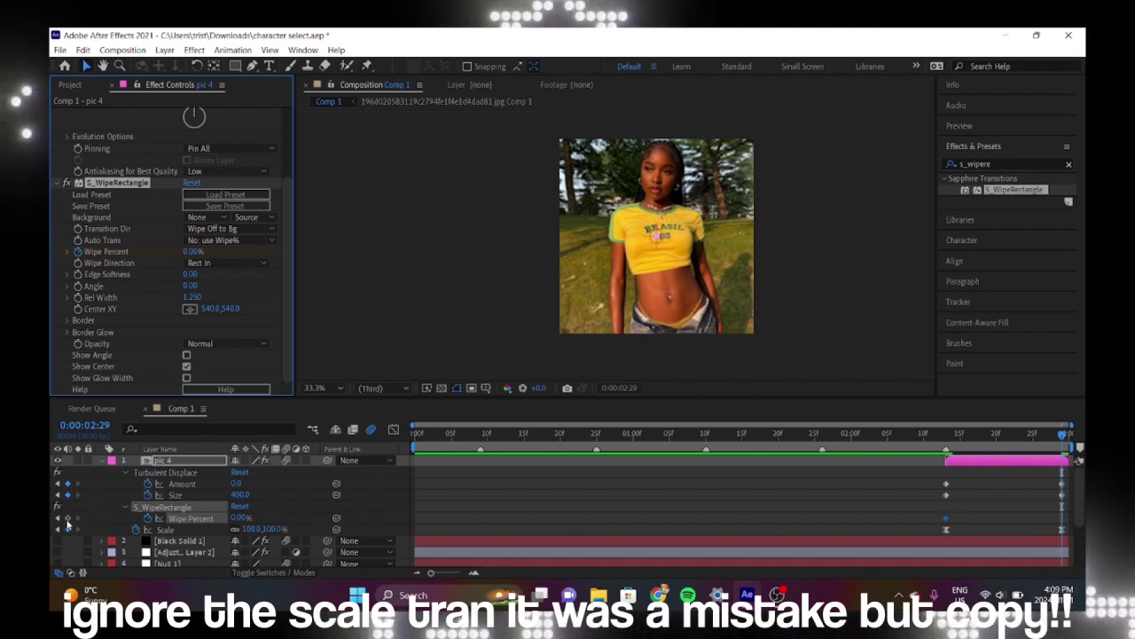
left_click(59, 518)
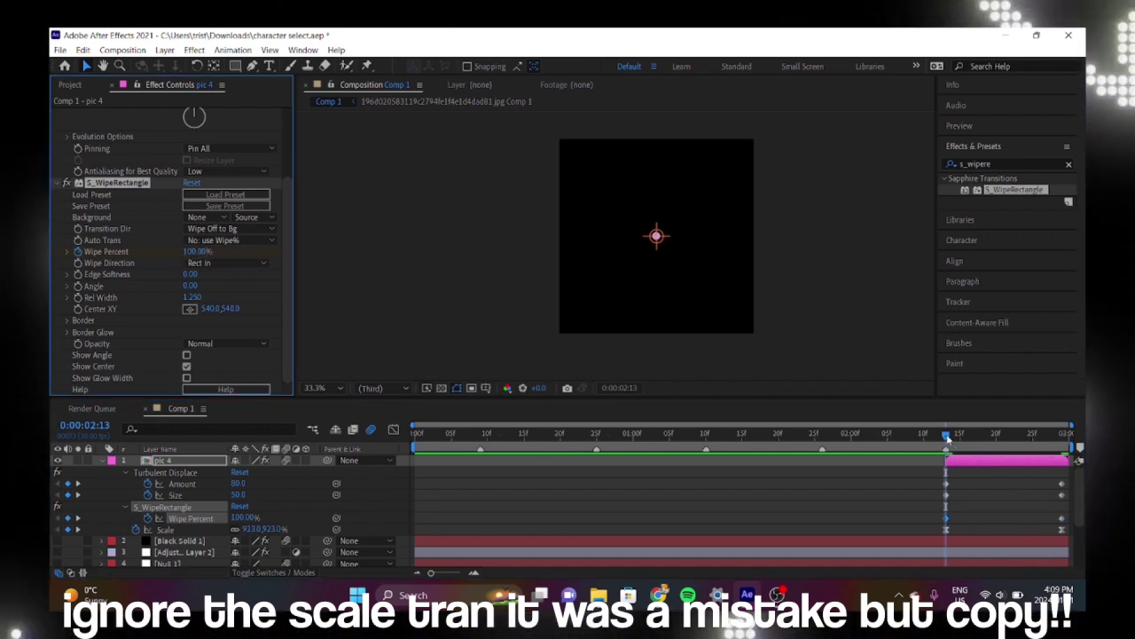
key("space")
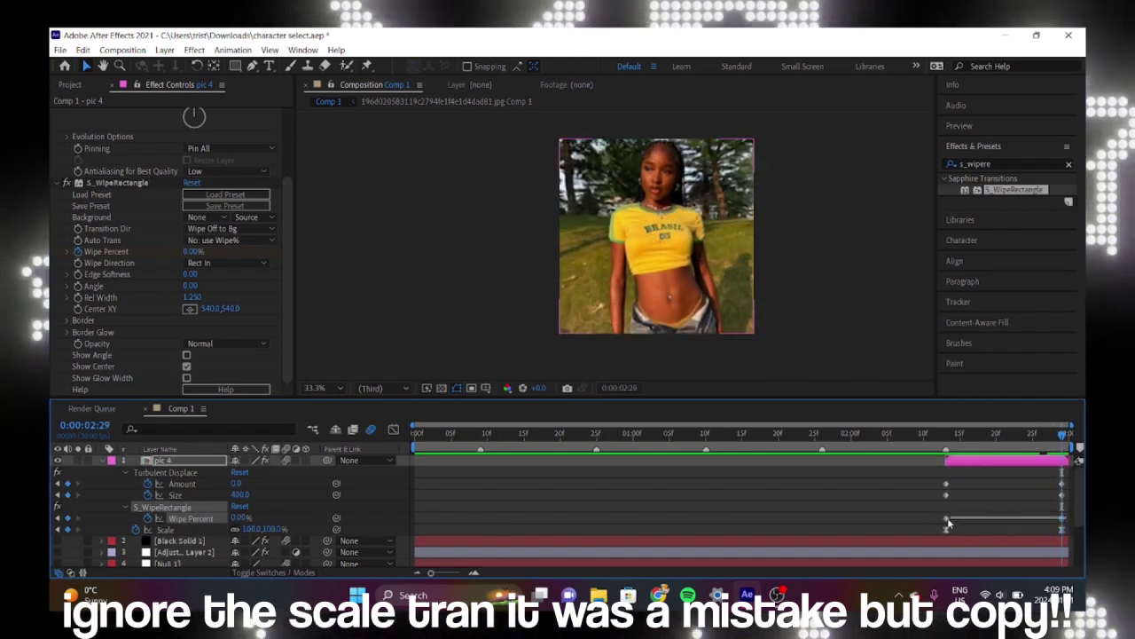
- Easy-ease the Wipe Percent keyframes and steepen their value curve, then preview
right_click(947, 521)
mouse_move(971, 520)
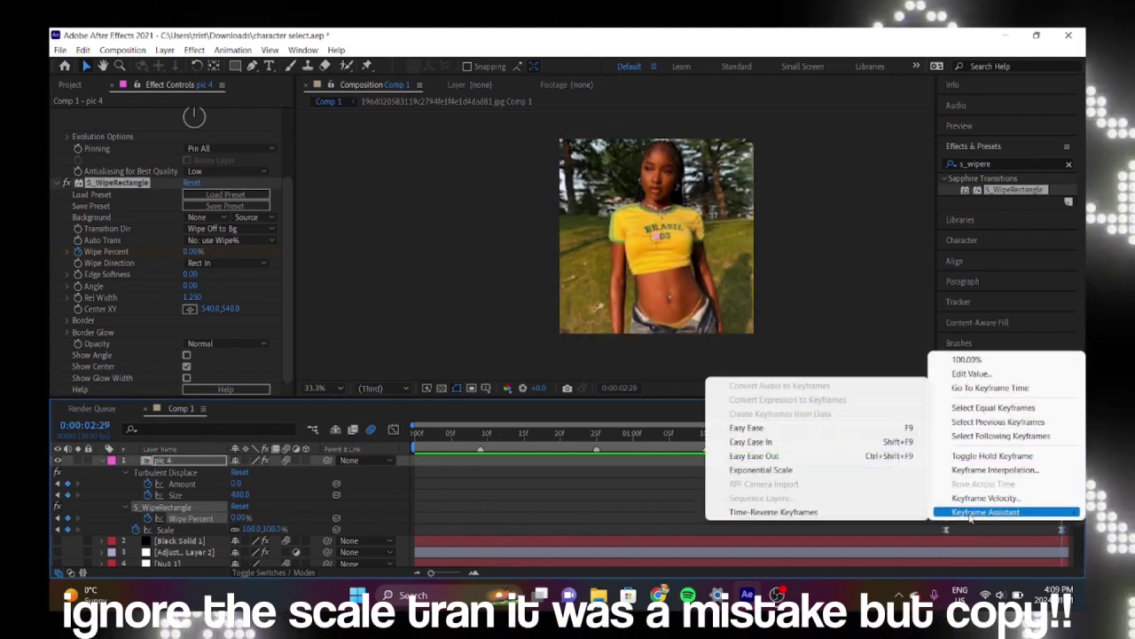
left_click(746, 428)
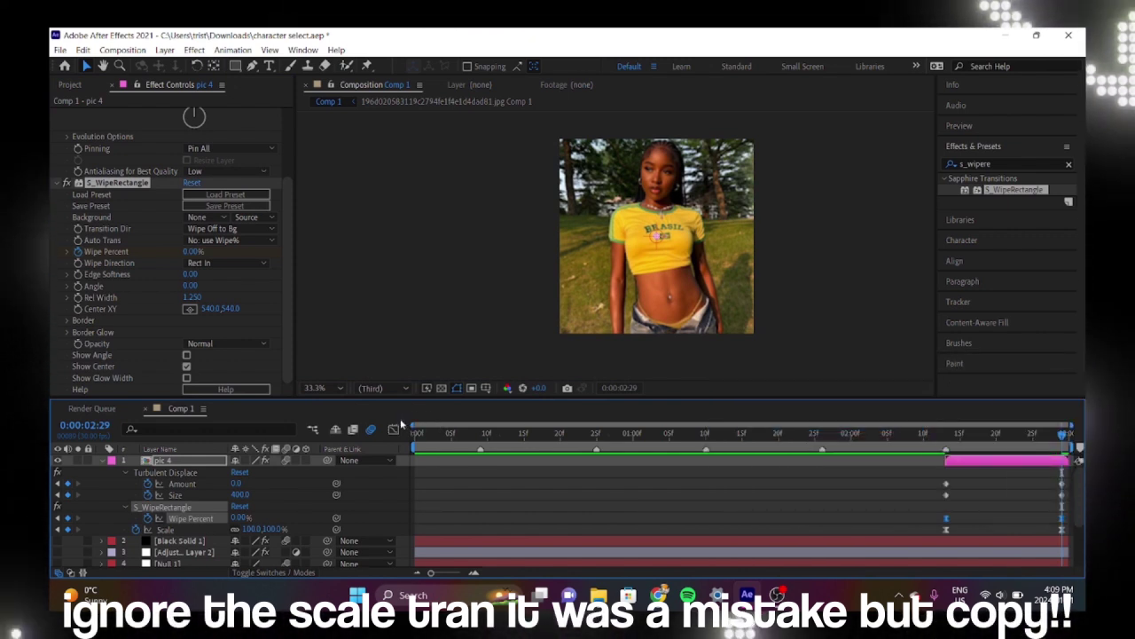
left_click(394, 428)
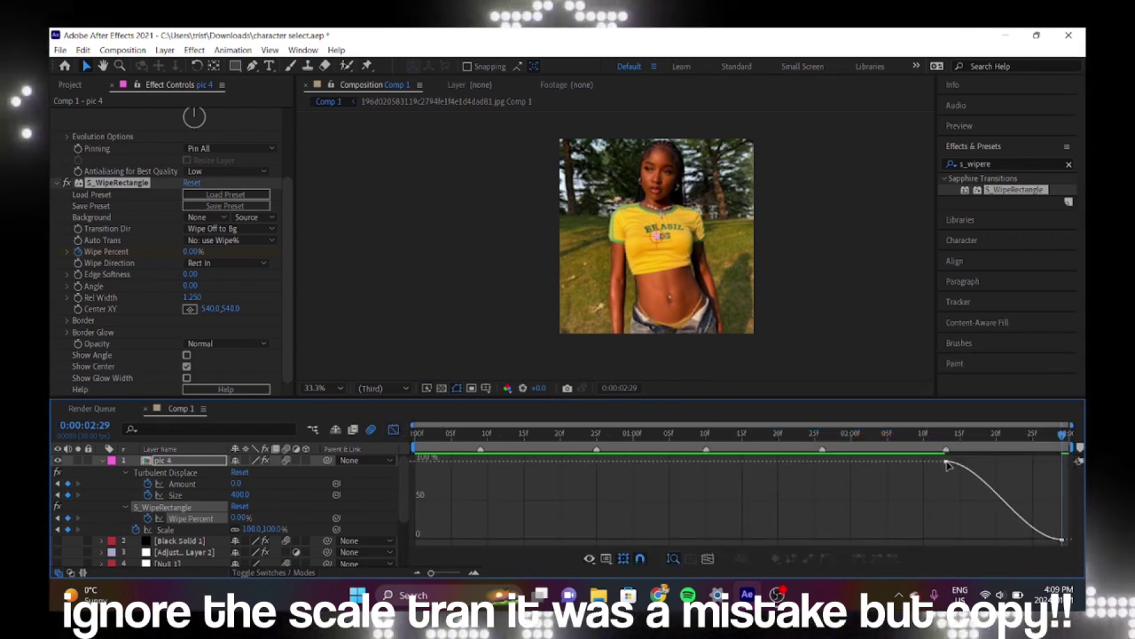
mouse_move(985, 462)
left_mouse_down()
mouse_move(952, 529)
mouse_move(956, 520)
left_mouse_up()
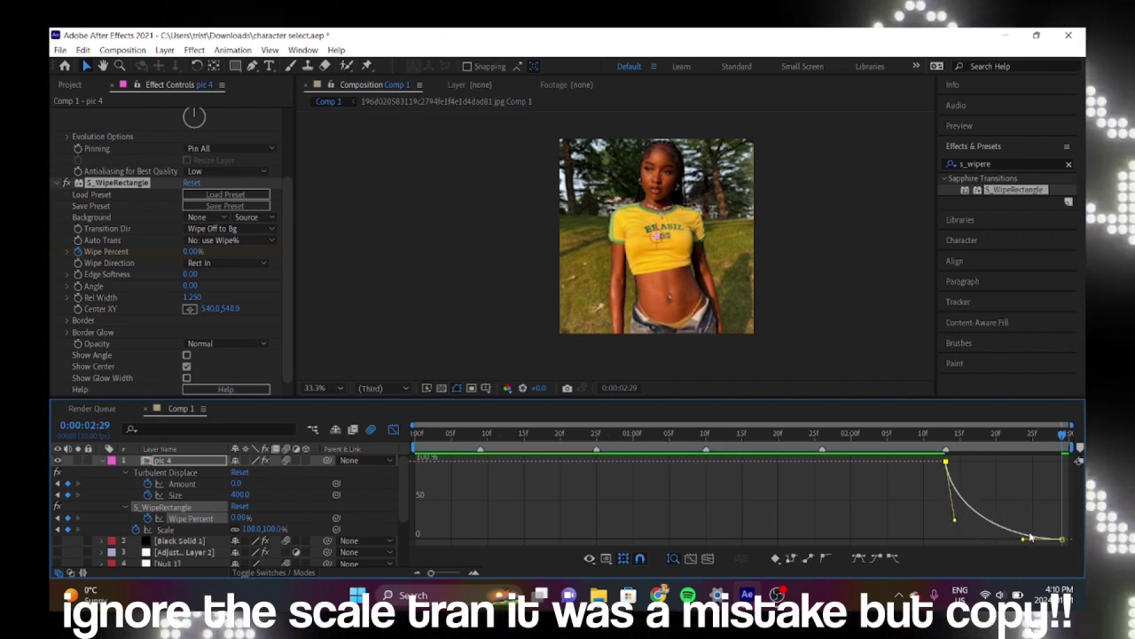
left_click_drag(1023, 539, 966, 534)
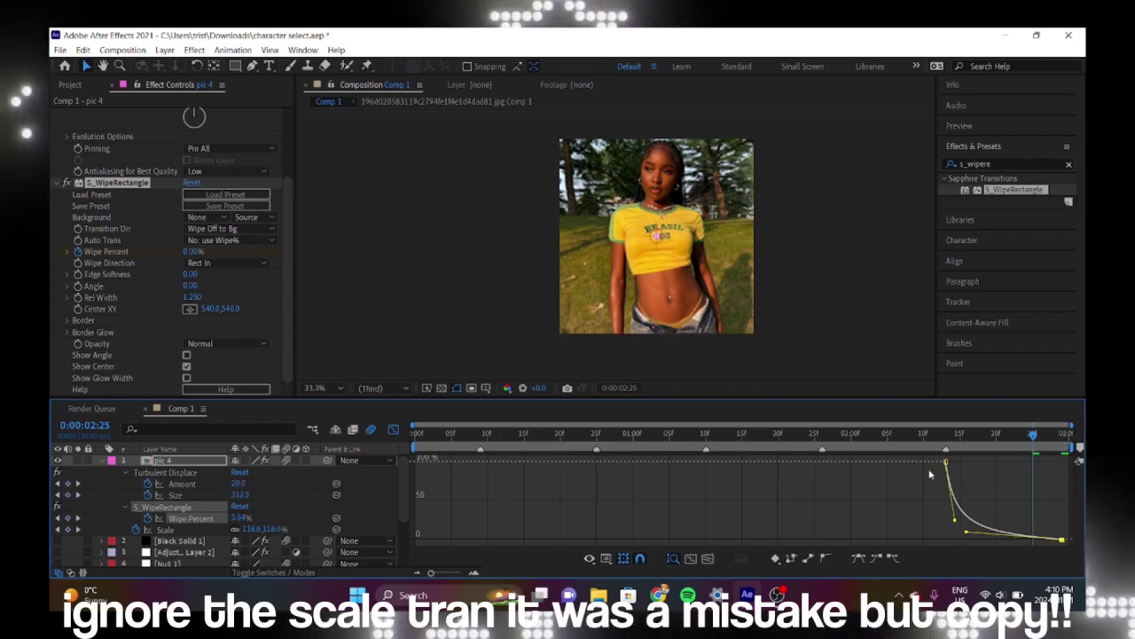
key("space")
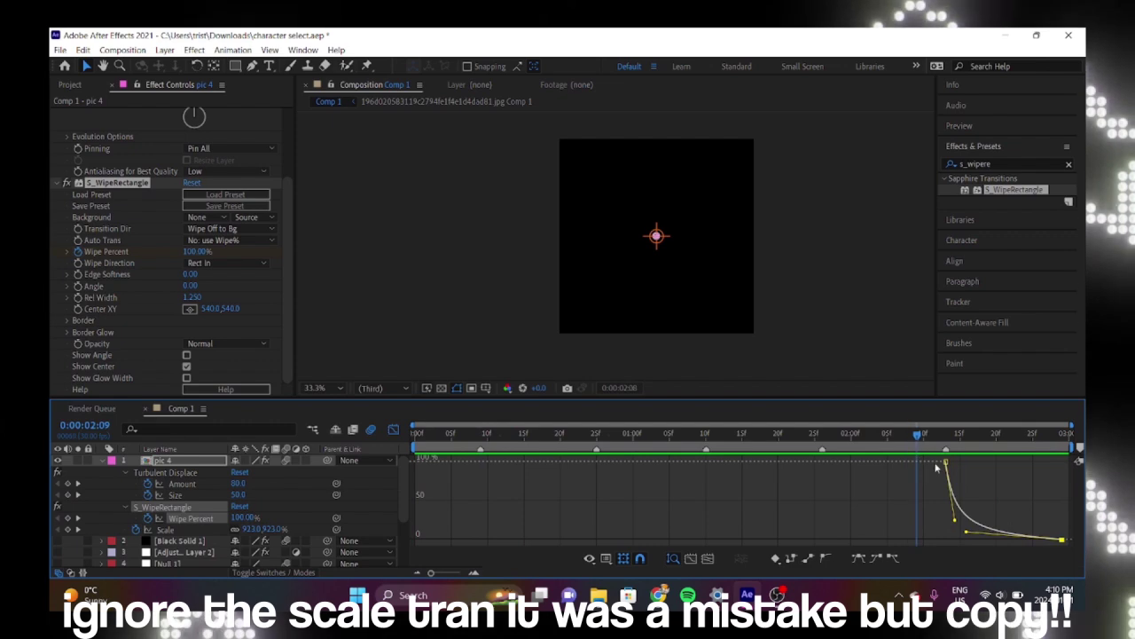
- Deepen the Wipe Percent speed curve for a snappier wipe and save the project
right_click(931, 505)
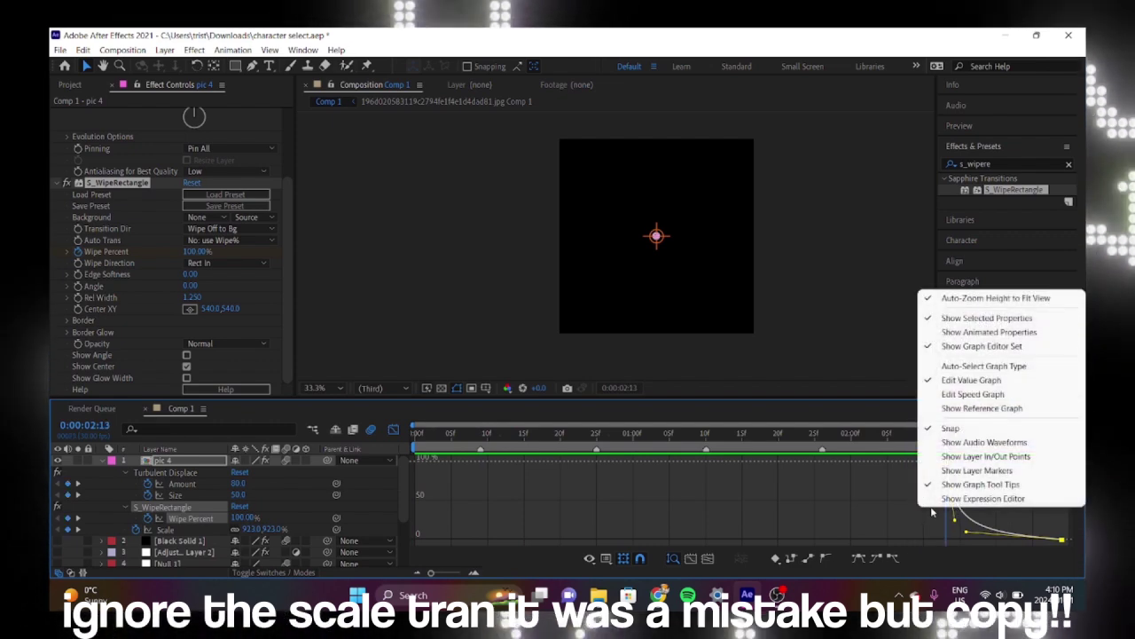
left_click(959, 396)
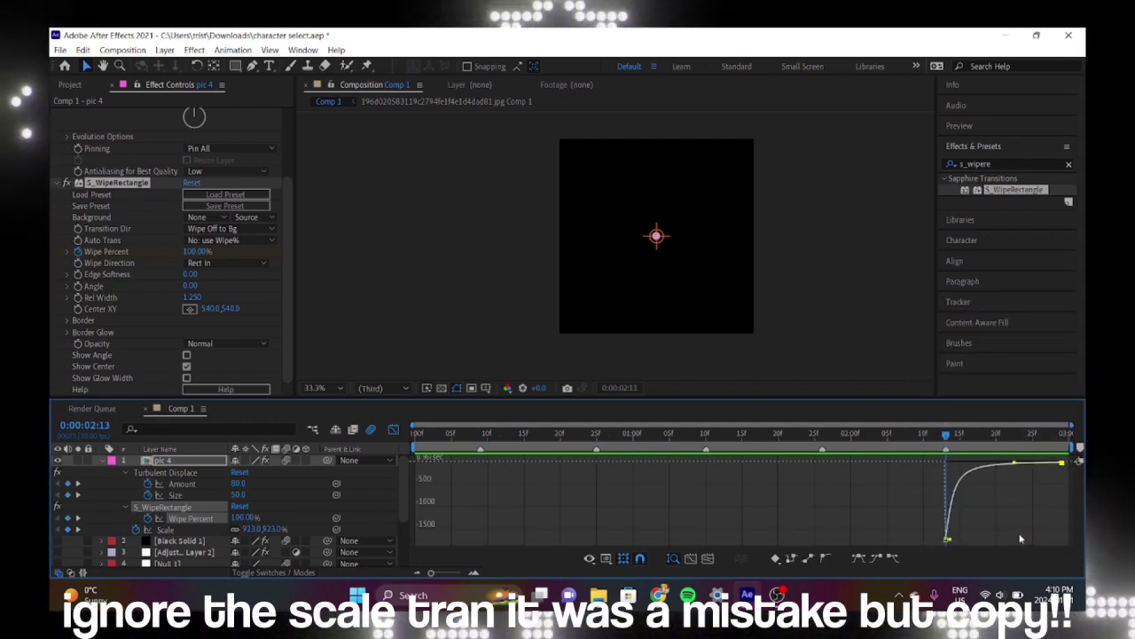
right_click(919, 538)
left_click(1080, 484)
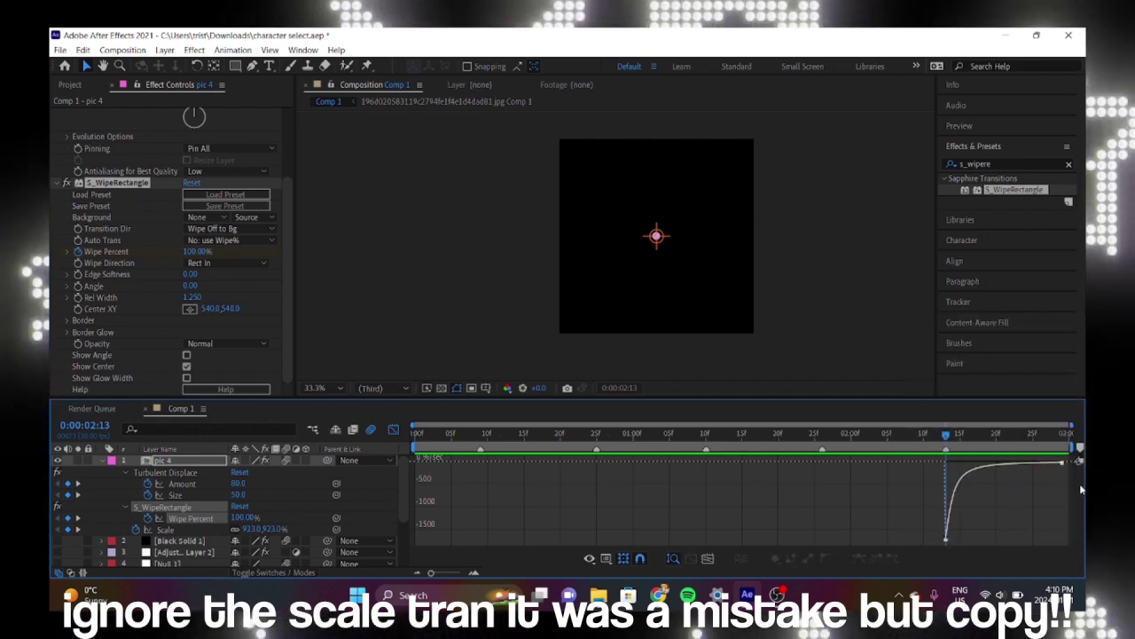
left_click(958, 481)
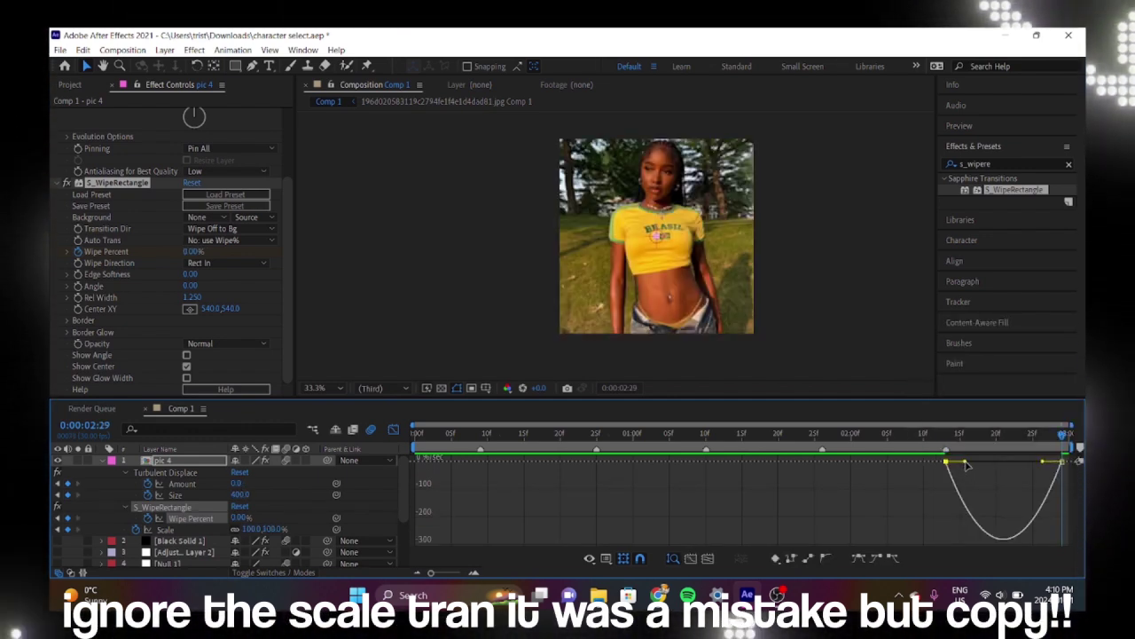
mouse_move(965, 462)
left_mouse_down()
mouse_move(1019, 462)
mouse_move(924, 459)
left_mouse_up()
key("space")
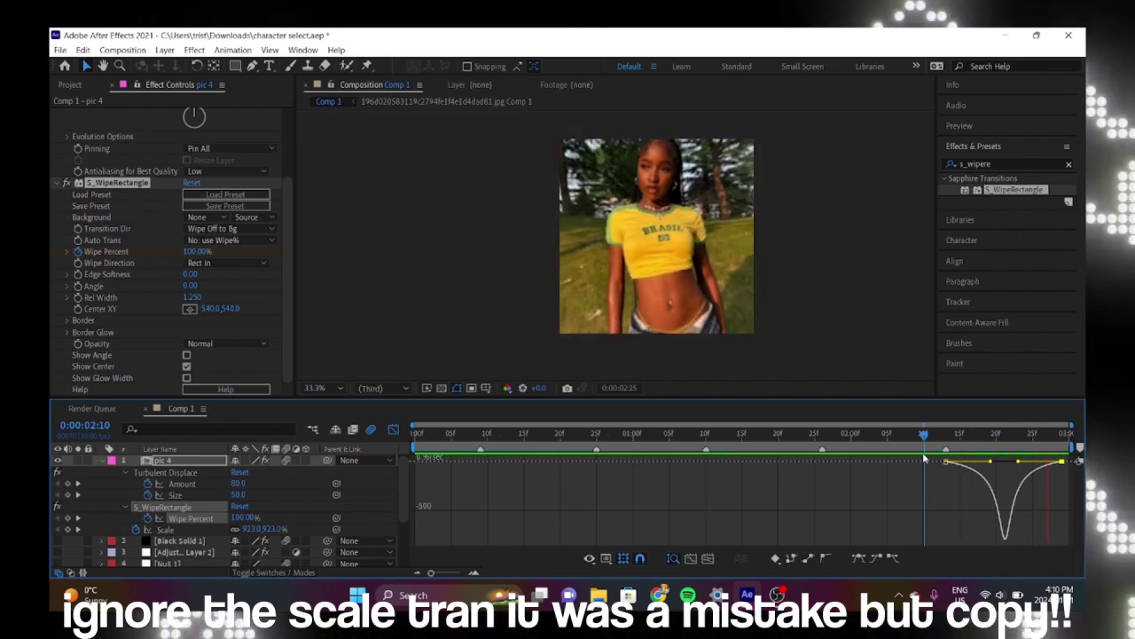
key("ctrl+s")
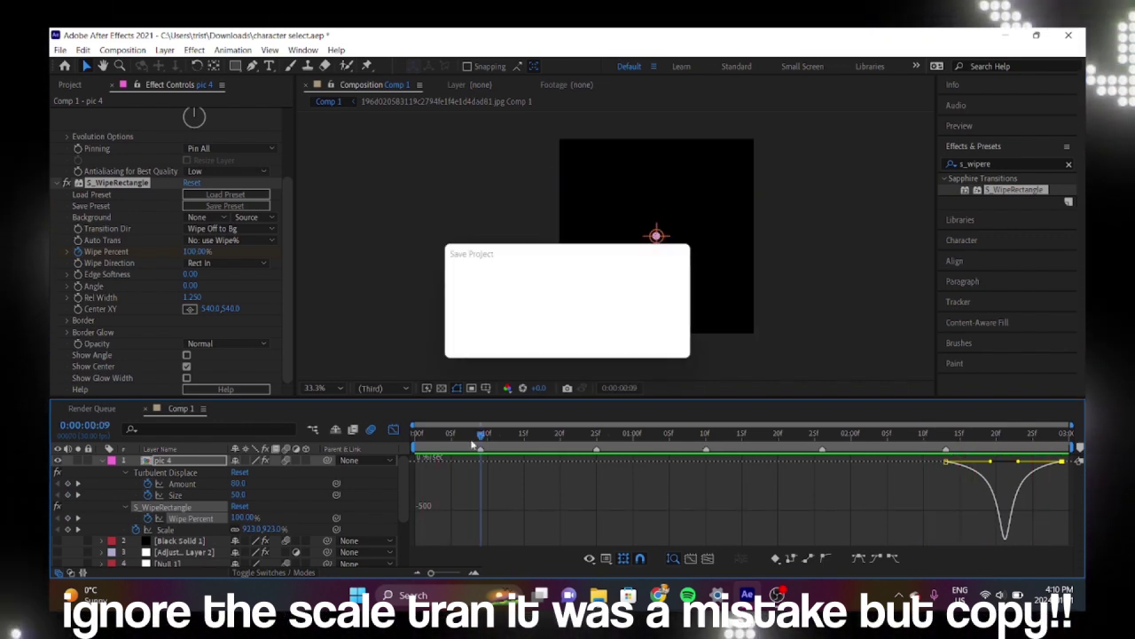
left_click(100, 461)
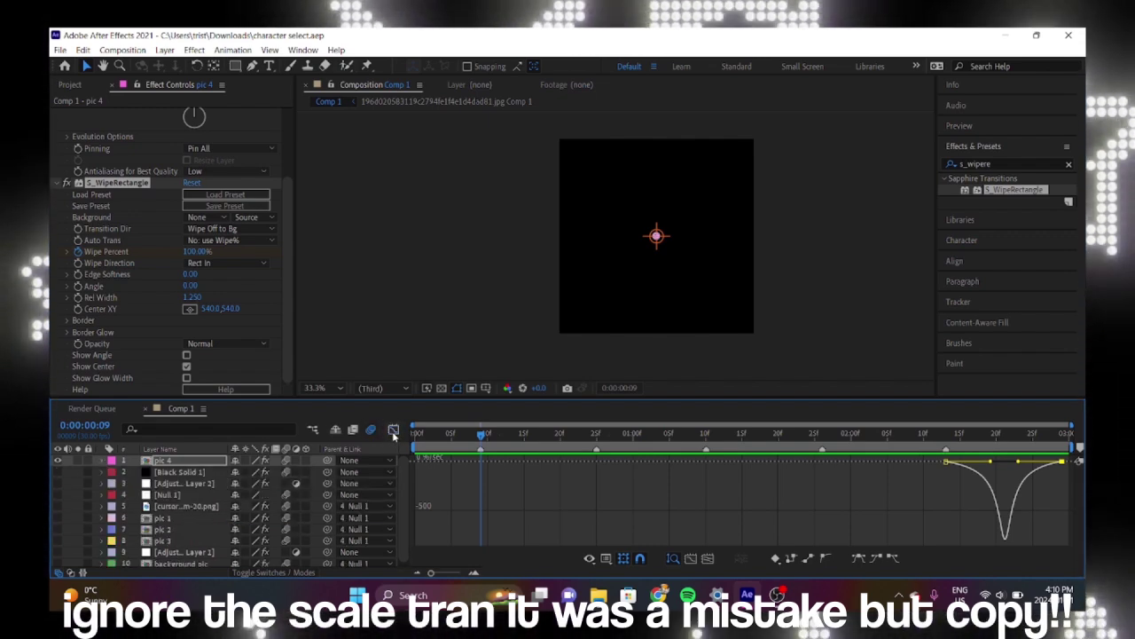
left_click(392, 431)
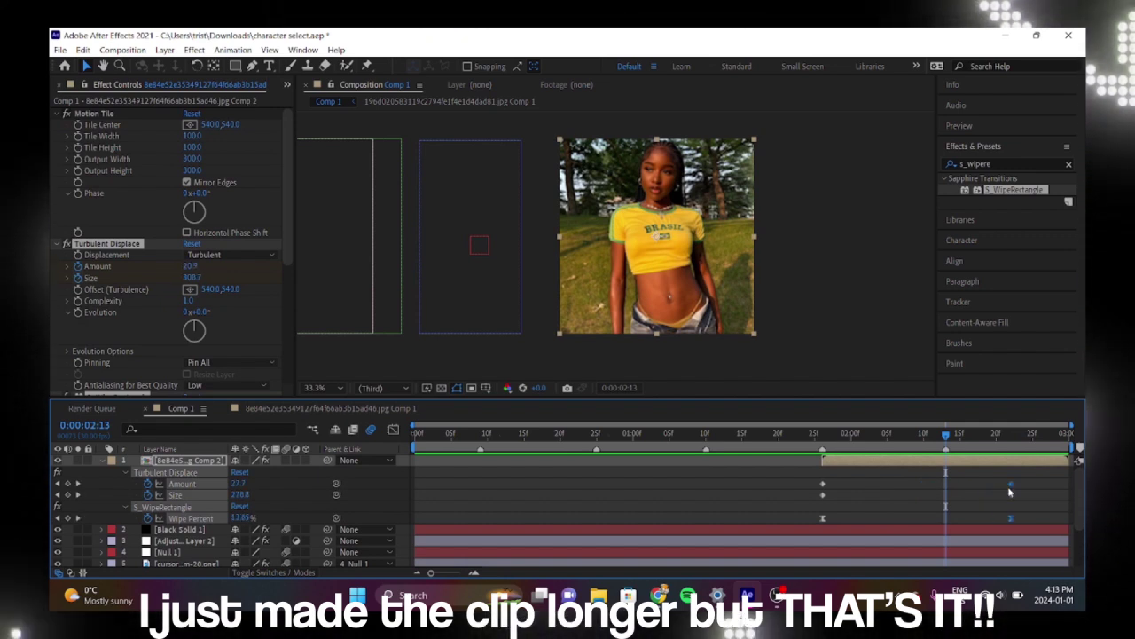
- Move pic 4's ending keyframes to 0:00:02:24 and preview the longer transition
left_click_drag(1010, 490, 1024, 490)
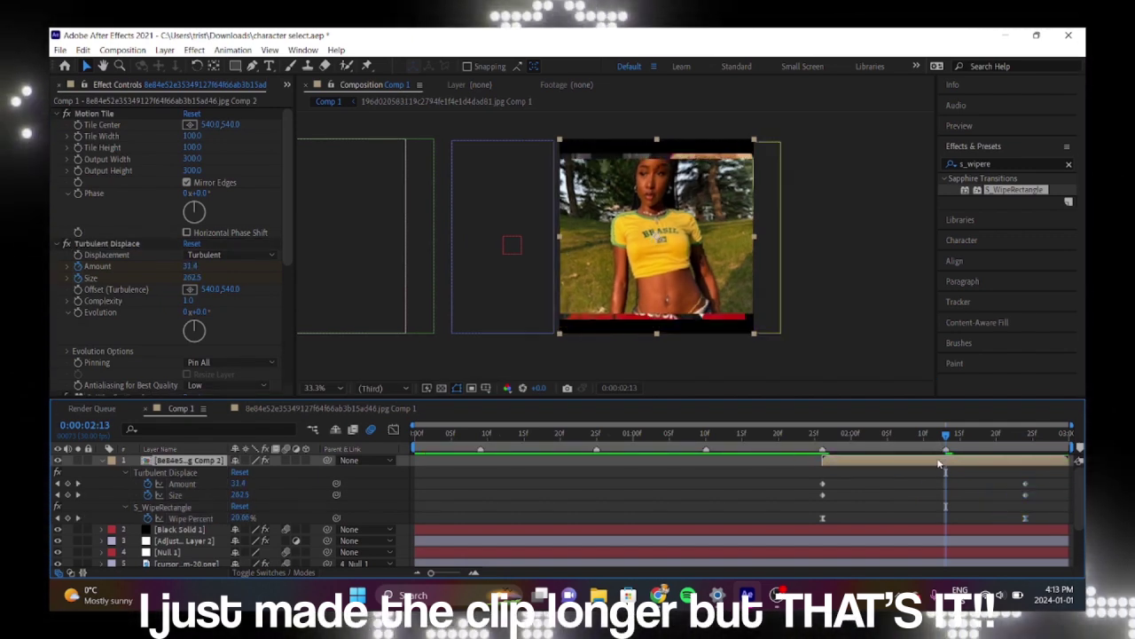
key("space")
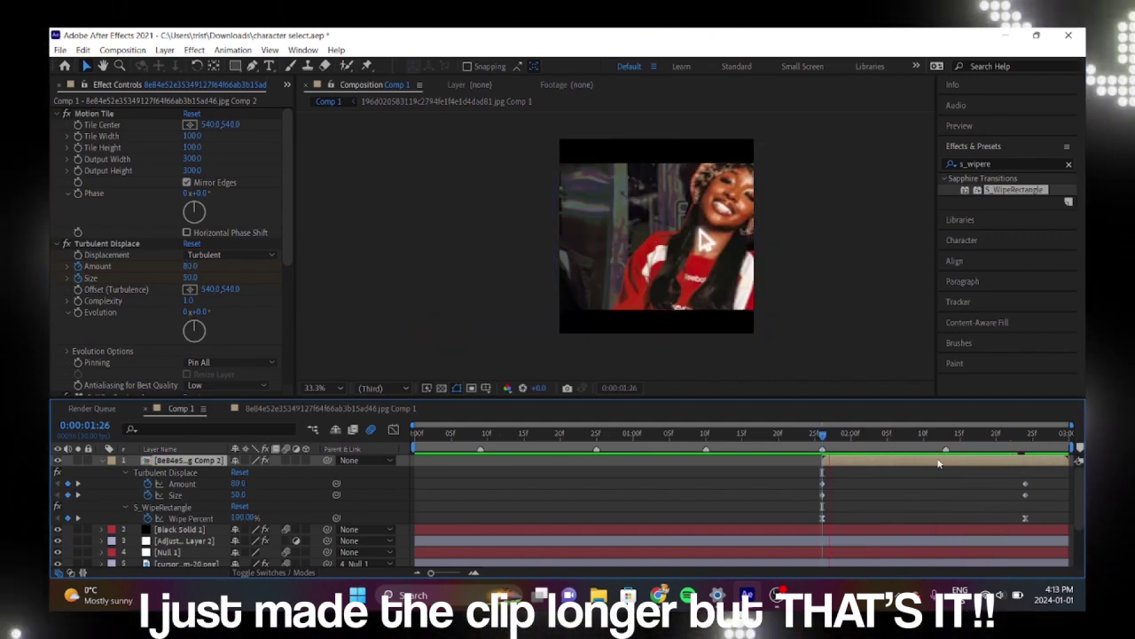
key("space")
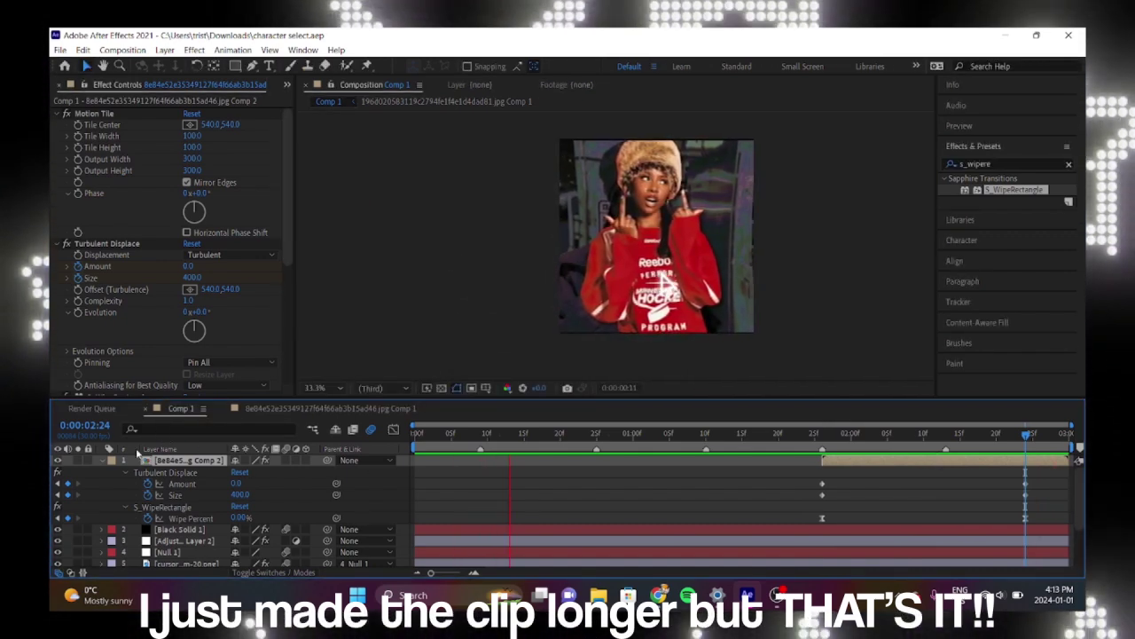
left_click(100, 460)
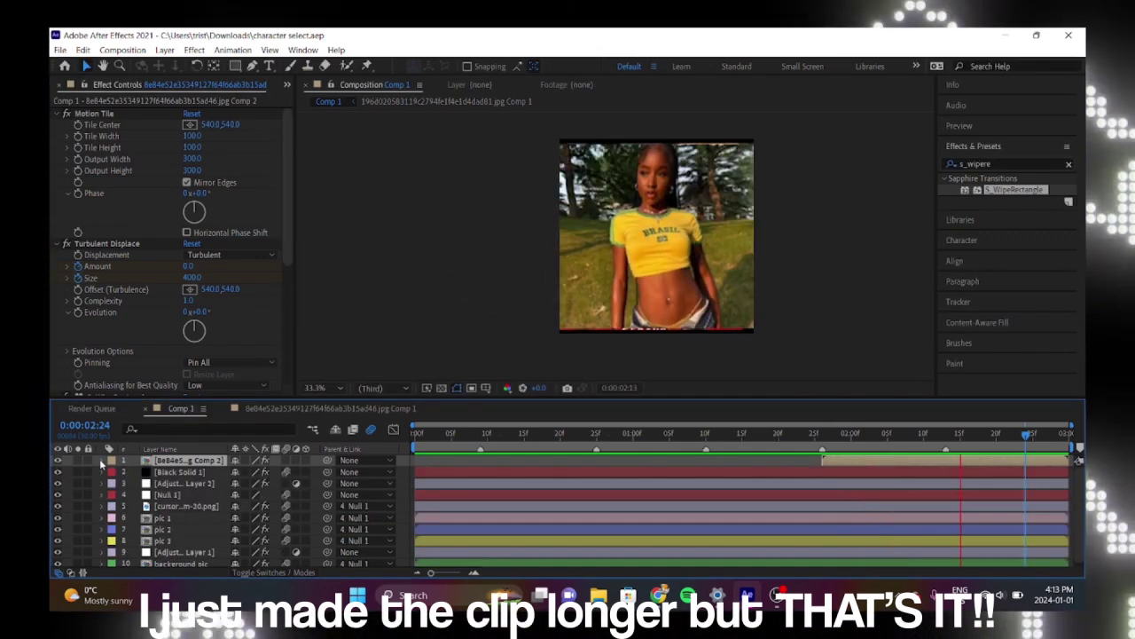